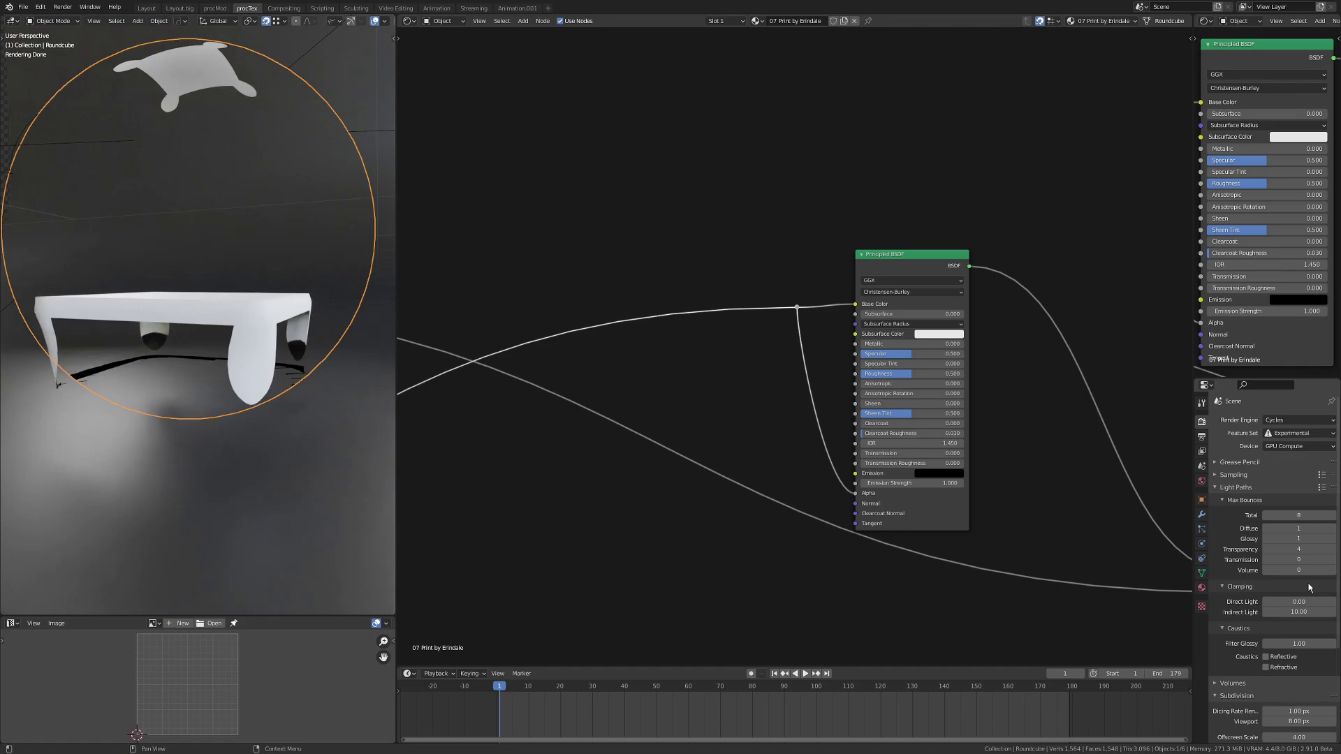
Move the Principled BSDF node further right to make room for the table nodes
left_click_drag(691, 372, 935, 477)
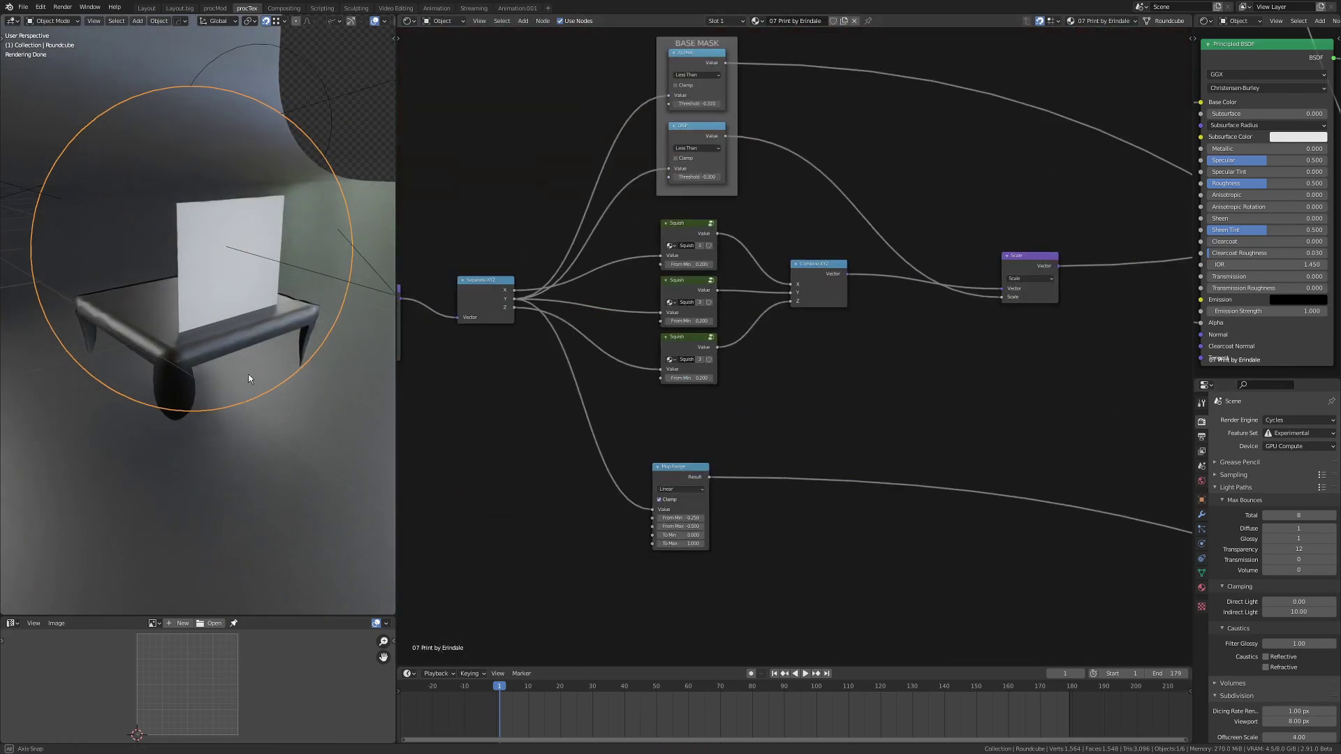
Raise the second Combine XYZ Y to 1.100 and add an RGB Curves node
scroll(251, 388, "up", 3)
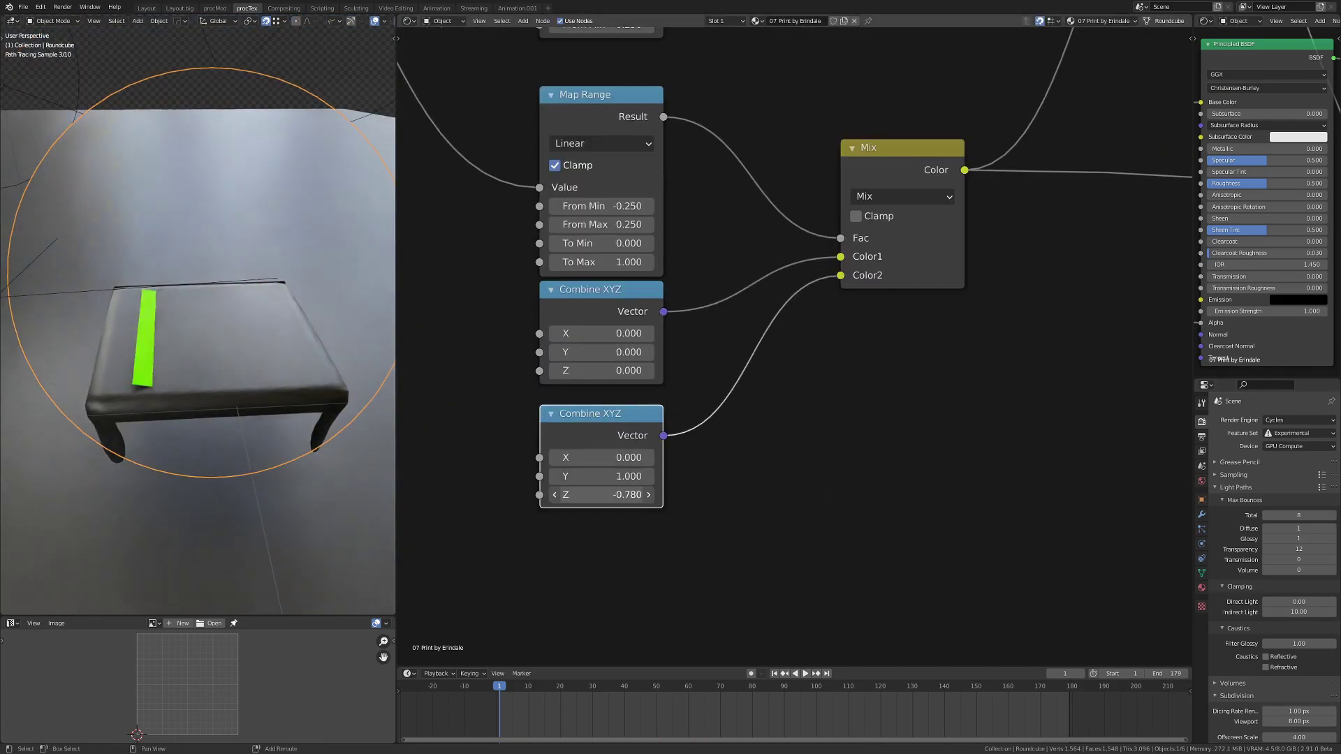
left_click(651, 476)
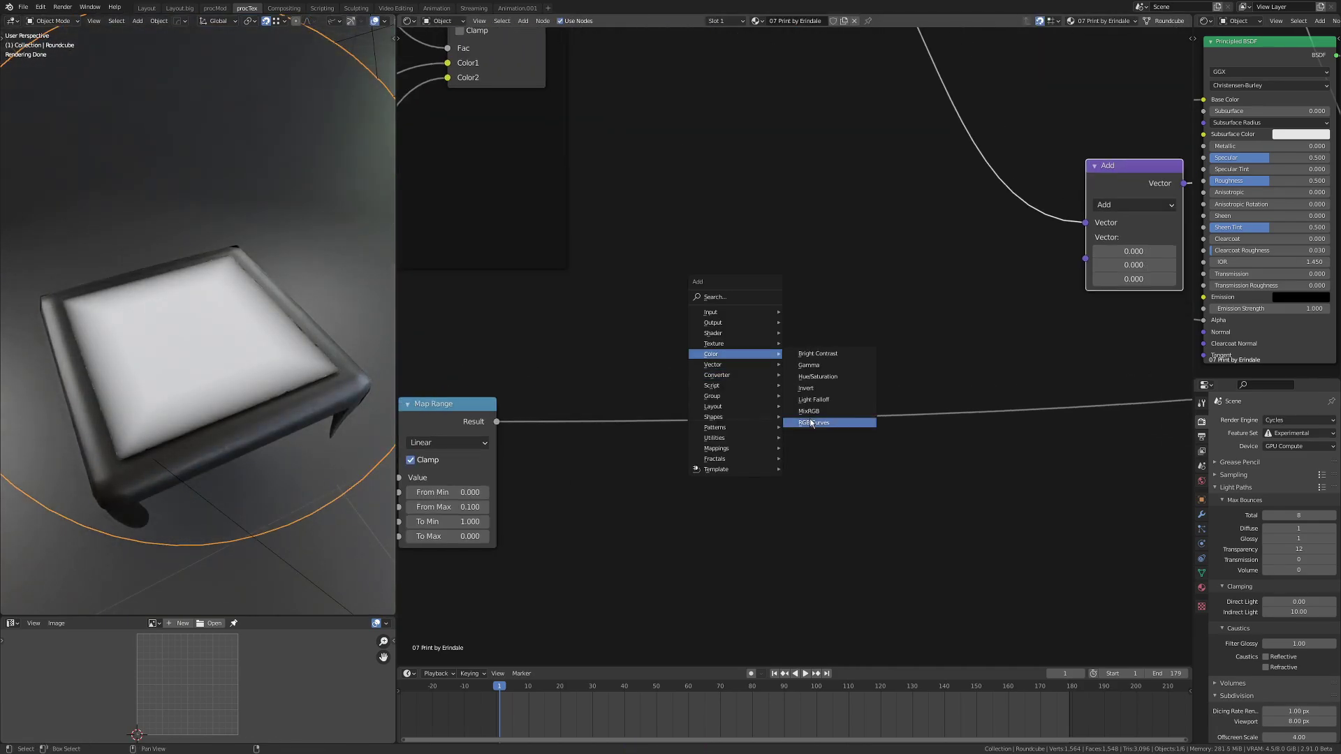
left_click(811, 423)
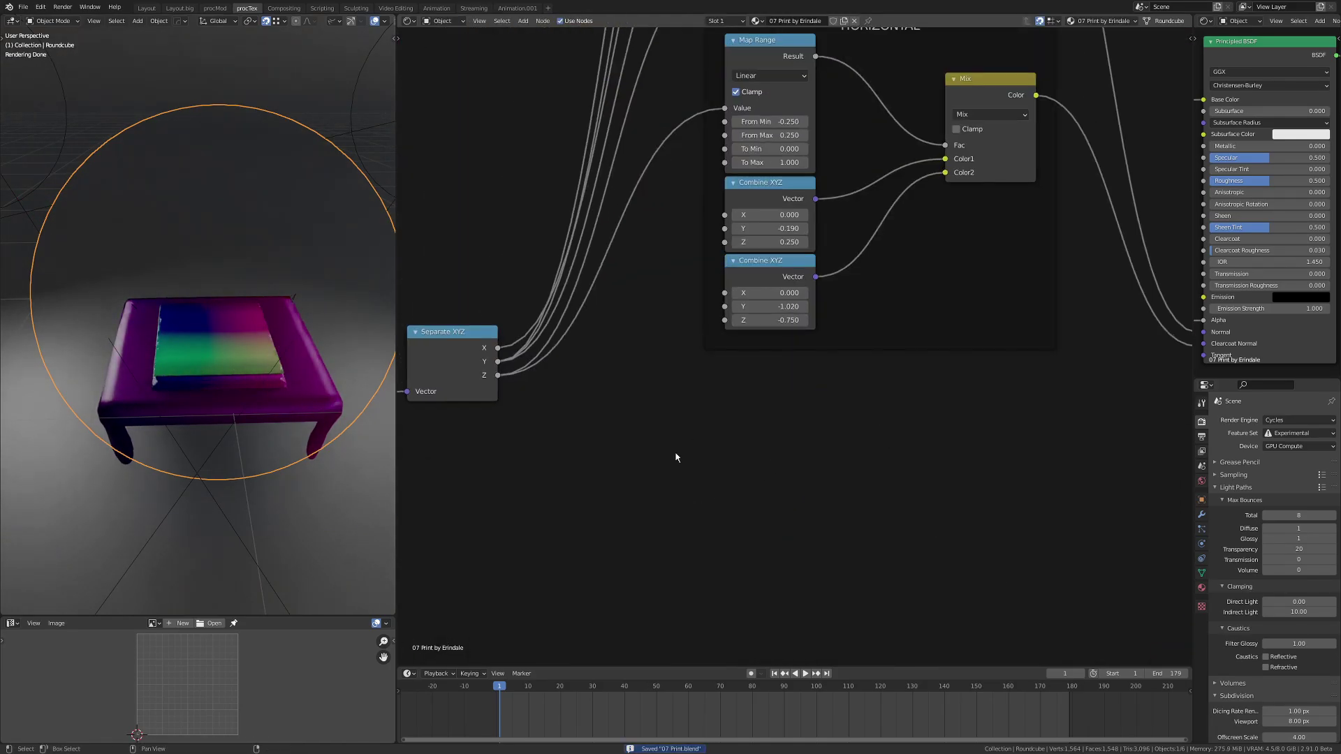
Add a Vector Math node set to Absolute and switch the Math node to Maximum
key("shift+a")
left_click(706, 433)
left_click(695, 398)
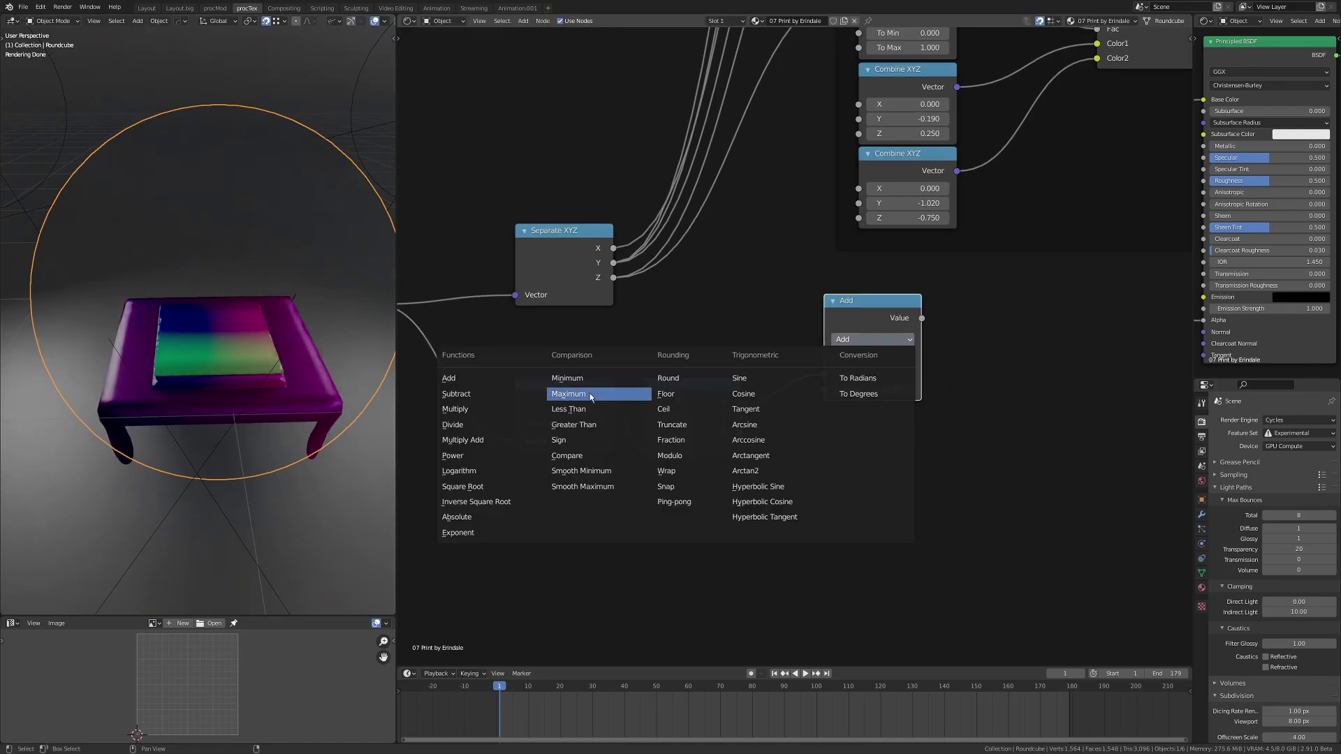
left_click(590, 394)
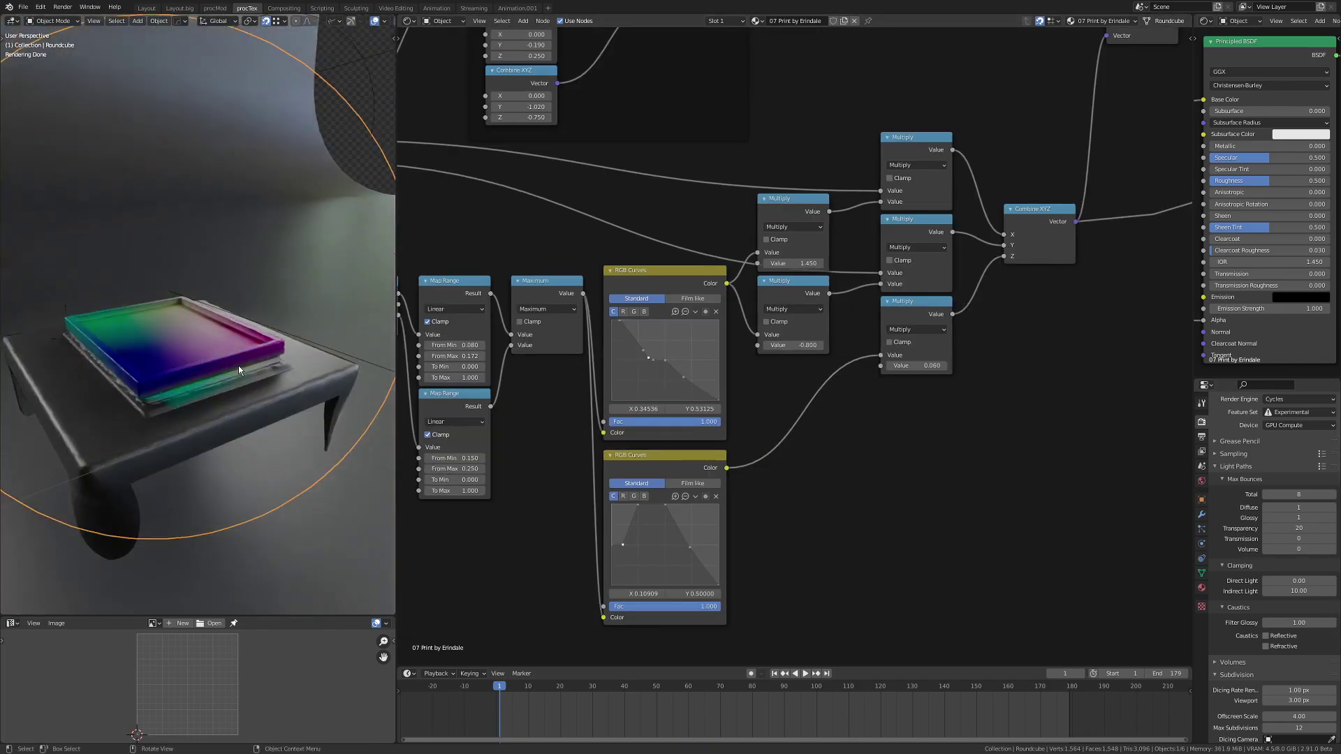
Bring another part of the node tree into view and save the blend file
scroll(789, 314, "down", 5)
scroll(608, 320, "up", 3)
scroll(608, 320, "down", 4)
middle_click_drag(569, 468, 537, 374)
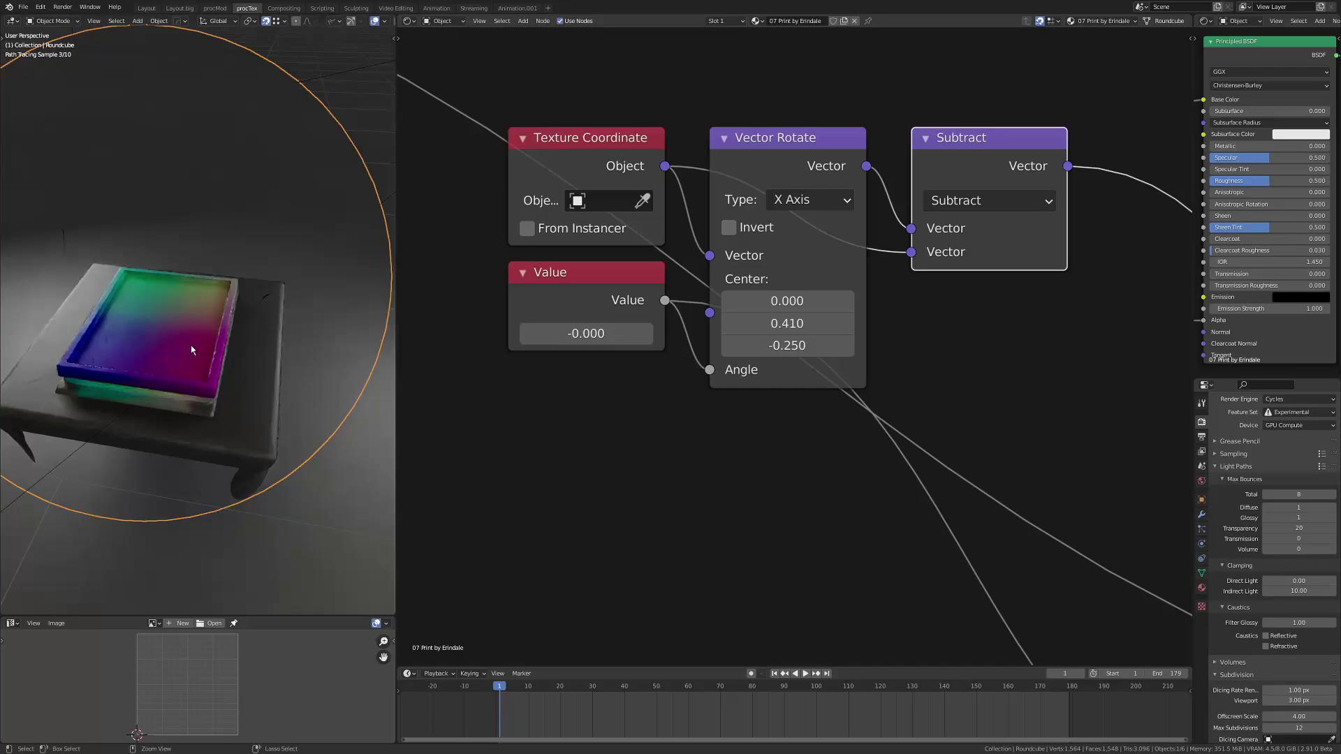
key("ctrl+s")
Select the group of screen rotation nodes together for framing
scroll(716, 389, "down", 3)
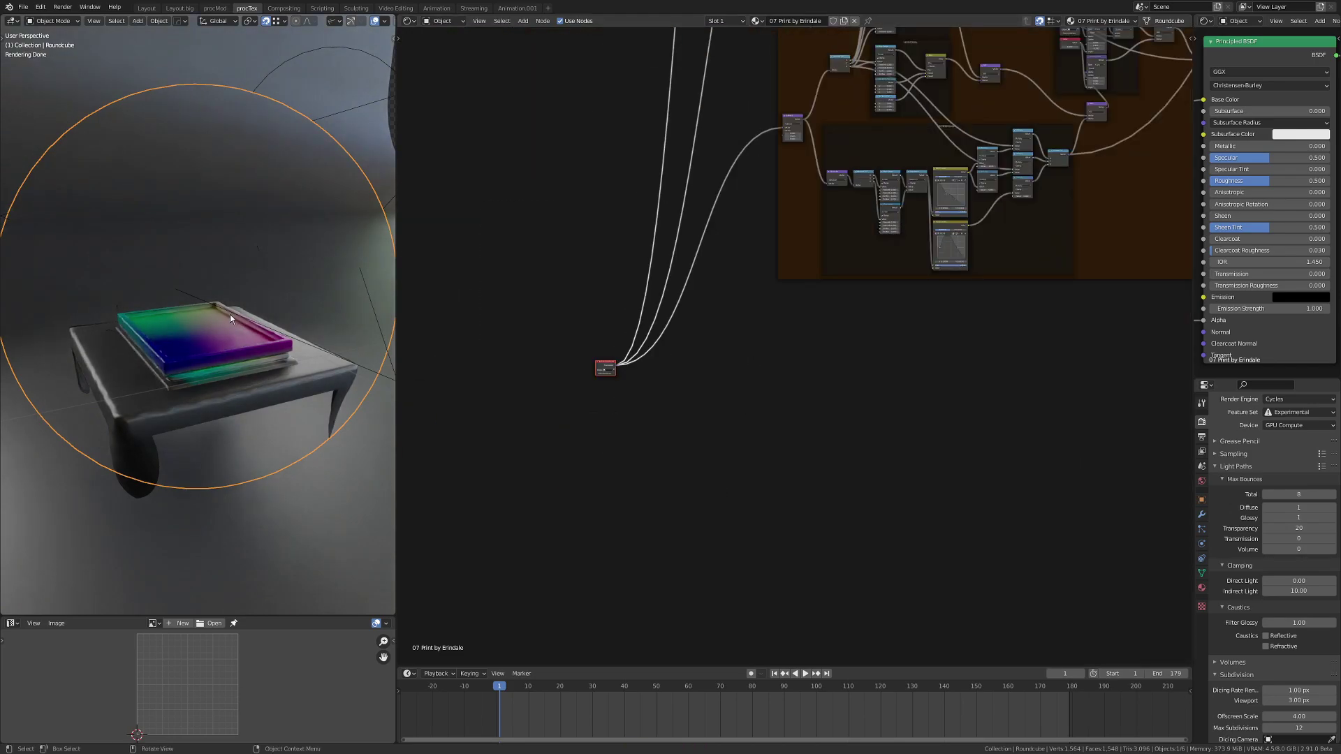
scroll(593, 331, "up", 3)
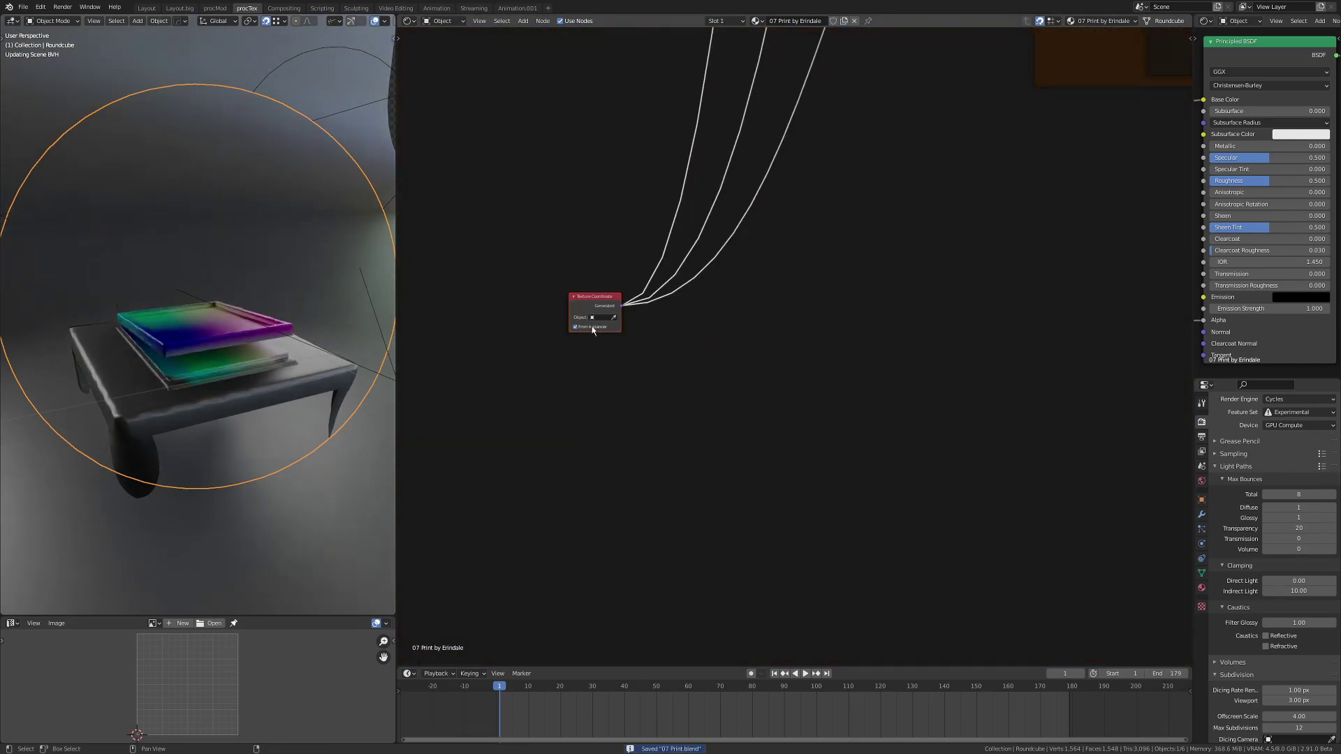
scroll(676, 370, "down", 6)
middle_click_drag(676, 370, 844, 257)
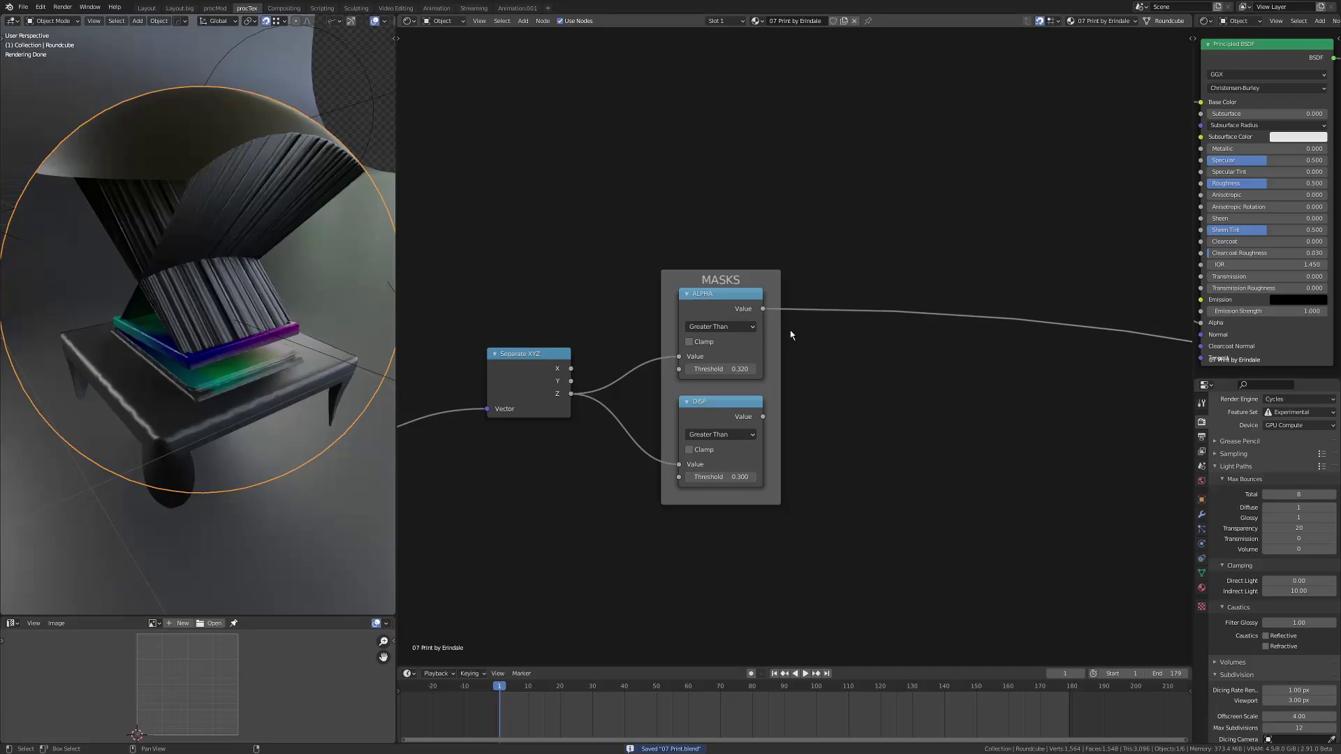
scroll(685, 485, "down", 8)
left_click_drag(531, 207, 867, 334)
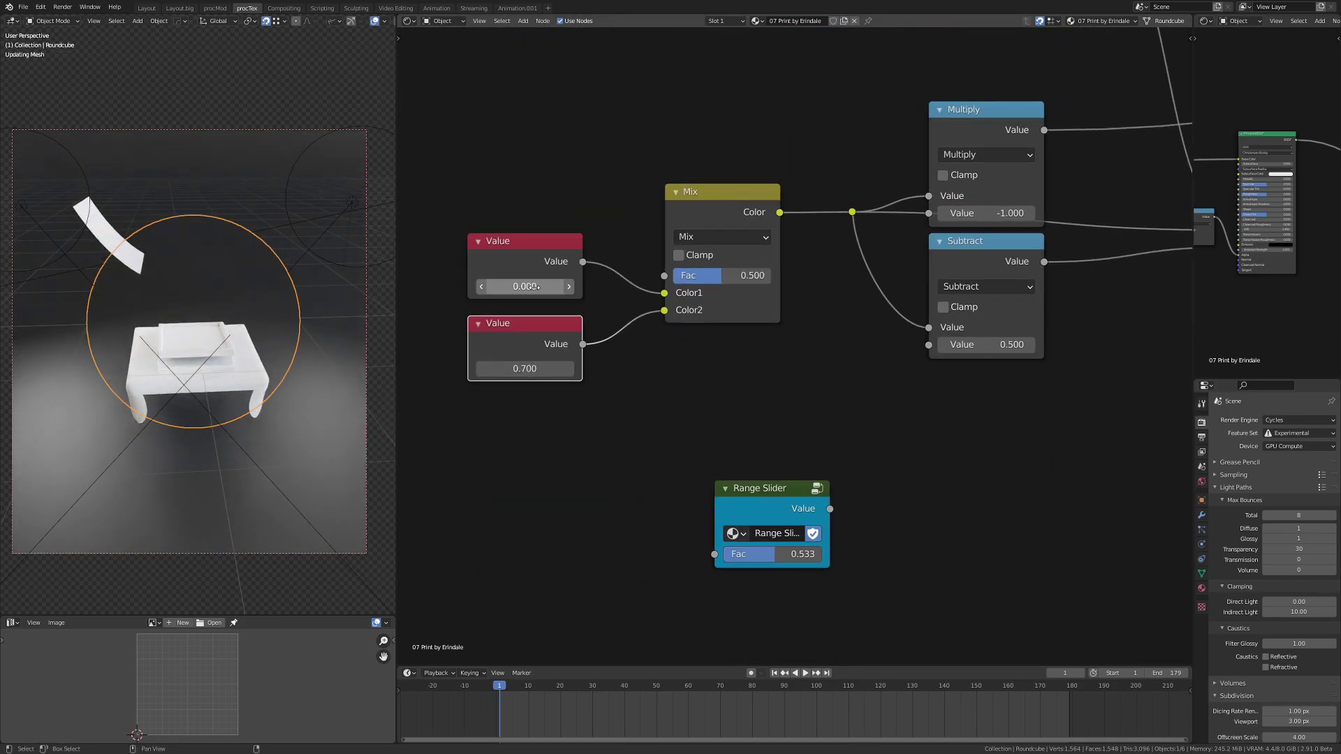
Place the moved nodes and add new nodes to the animation controls setup
key("ctrl+b")
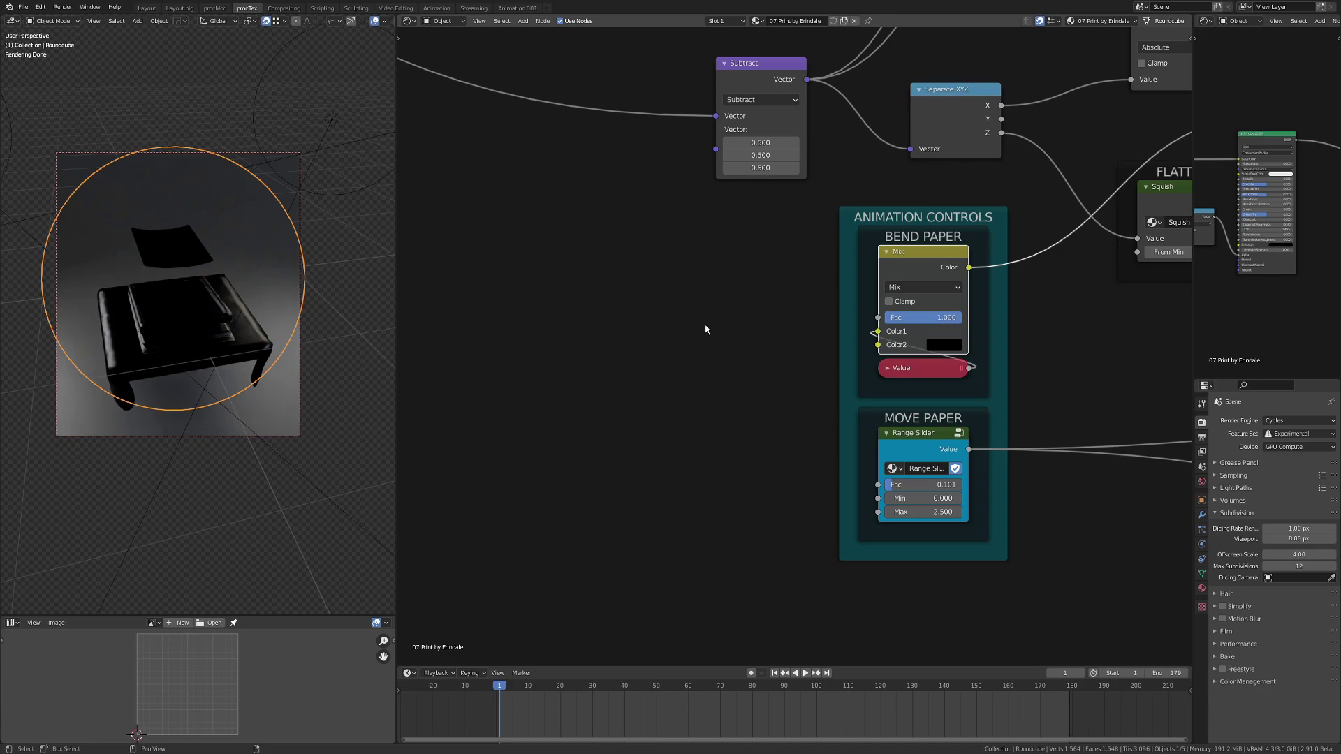
key("shift+a")
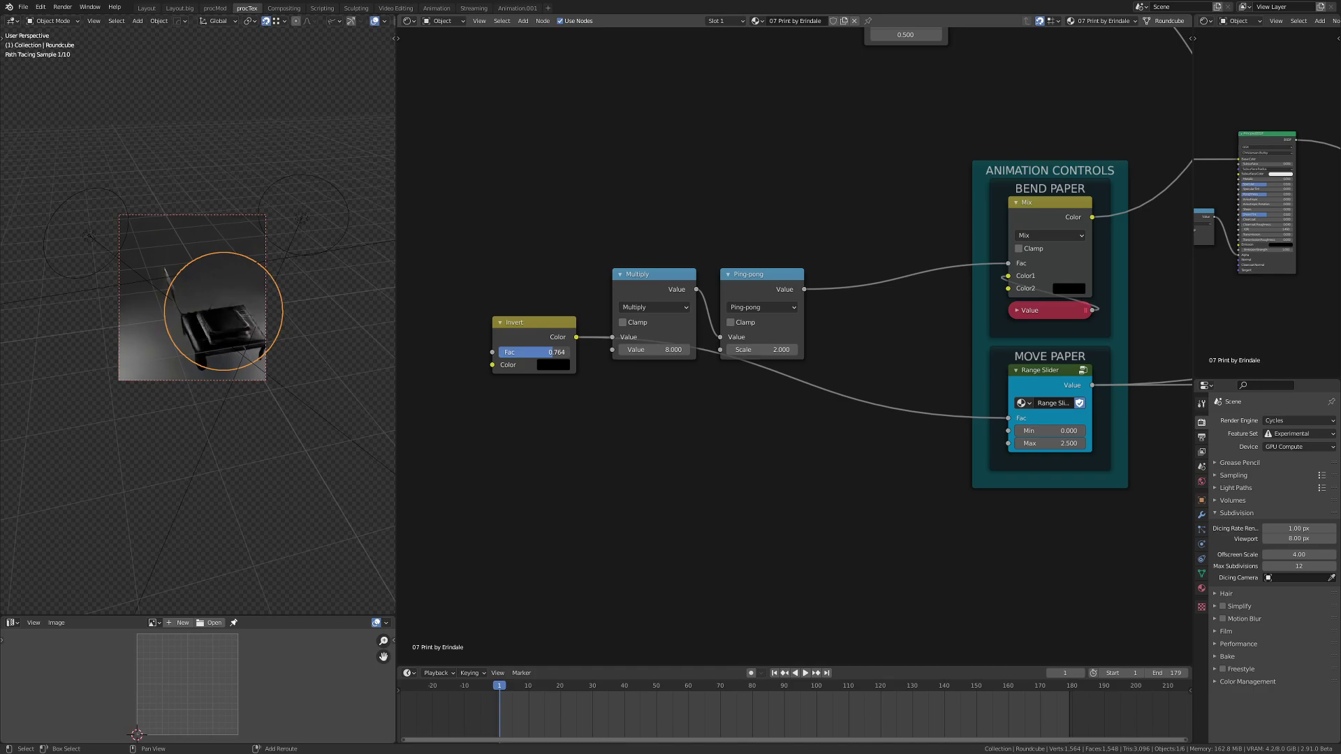
left_click(937, 340)
Fit the whole node tree in view and save the blend file
key("Home")
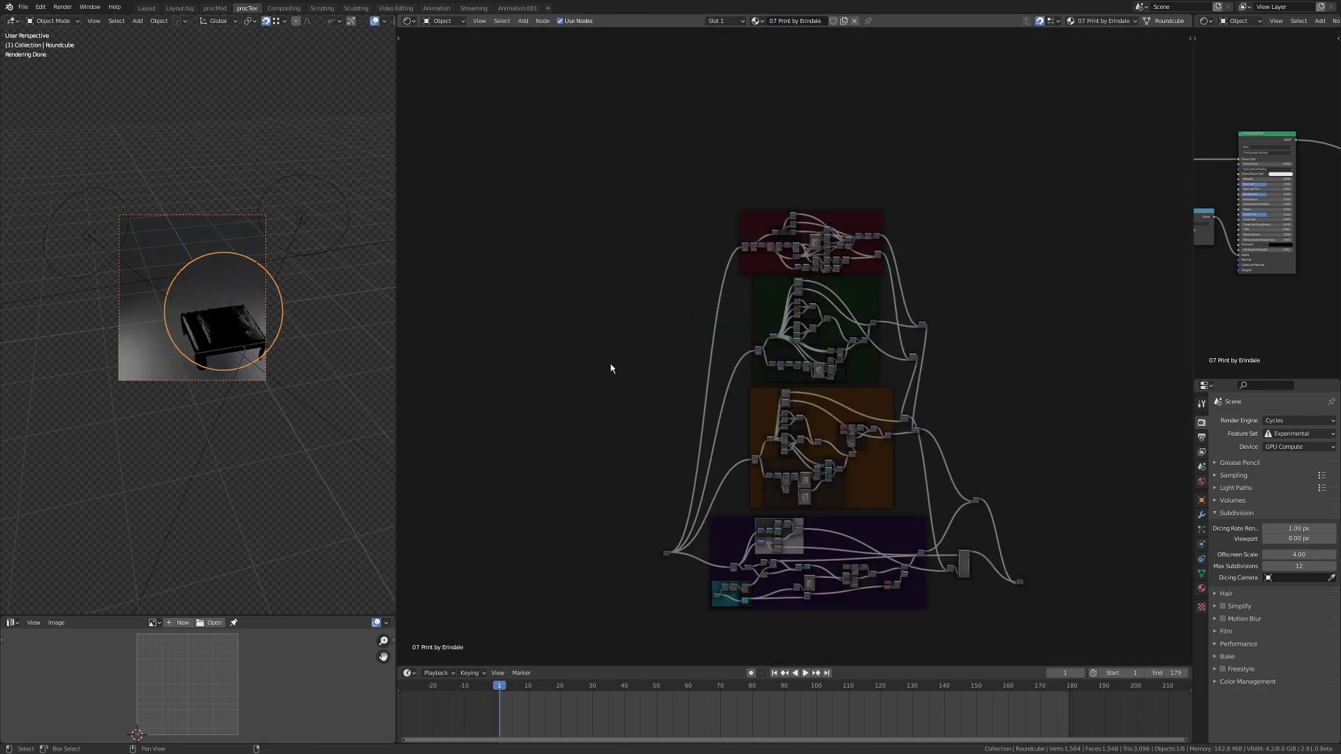
key("ctrl+s")
scroll(796, 515, "up", 5)
Reposition the selected nodes and bring the FLATTEN and HORIZONTAL nodes into view
key("g")
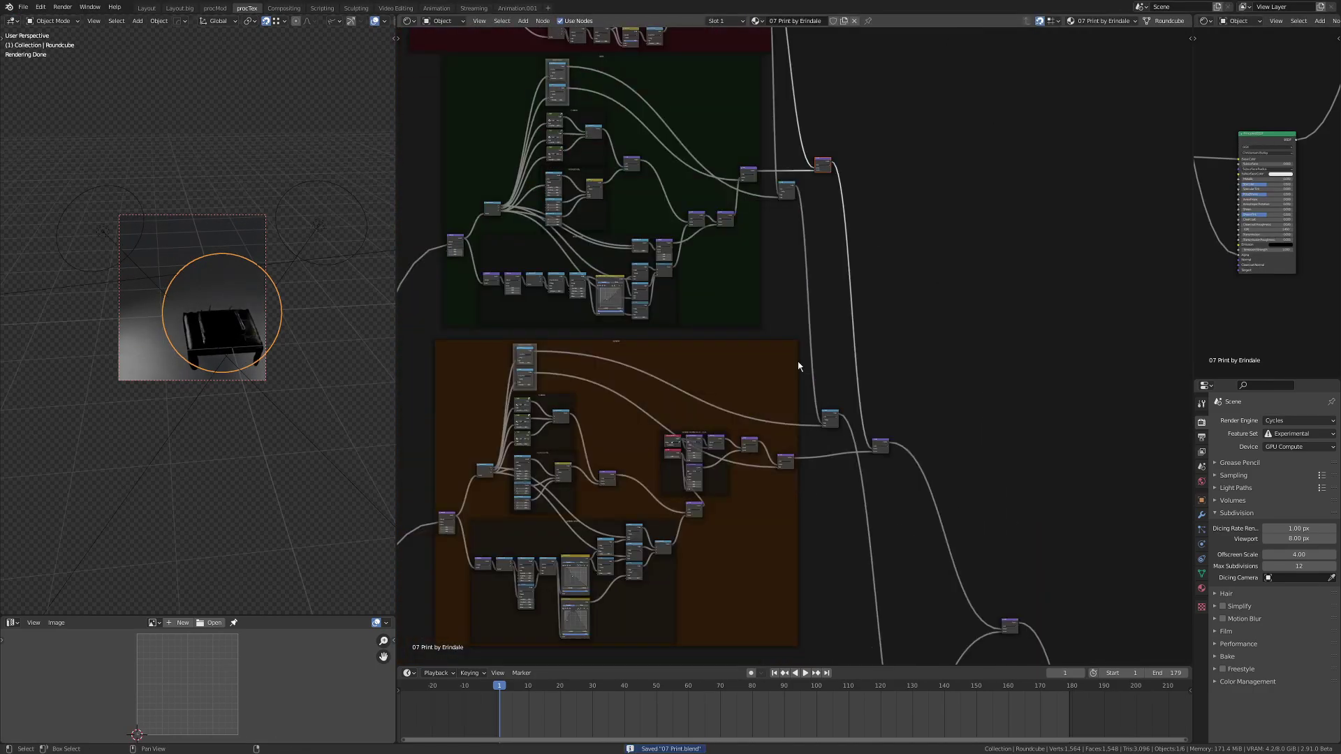
left_click(759, 493)
scroll(759, 493, "up", 4)
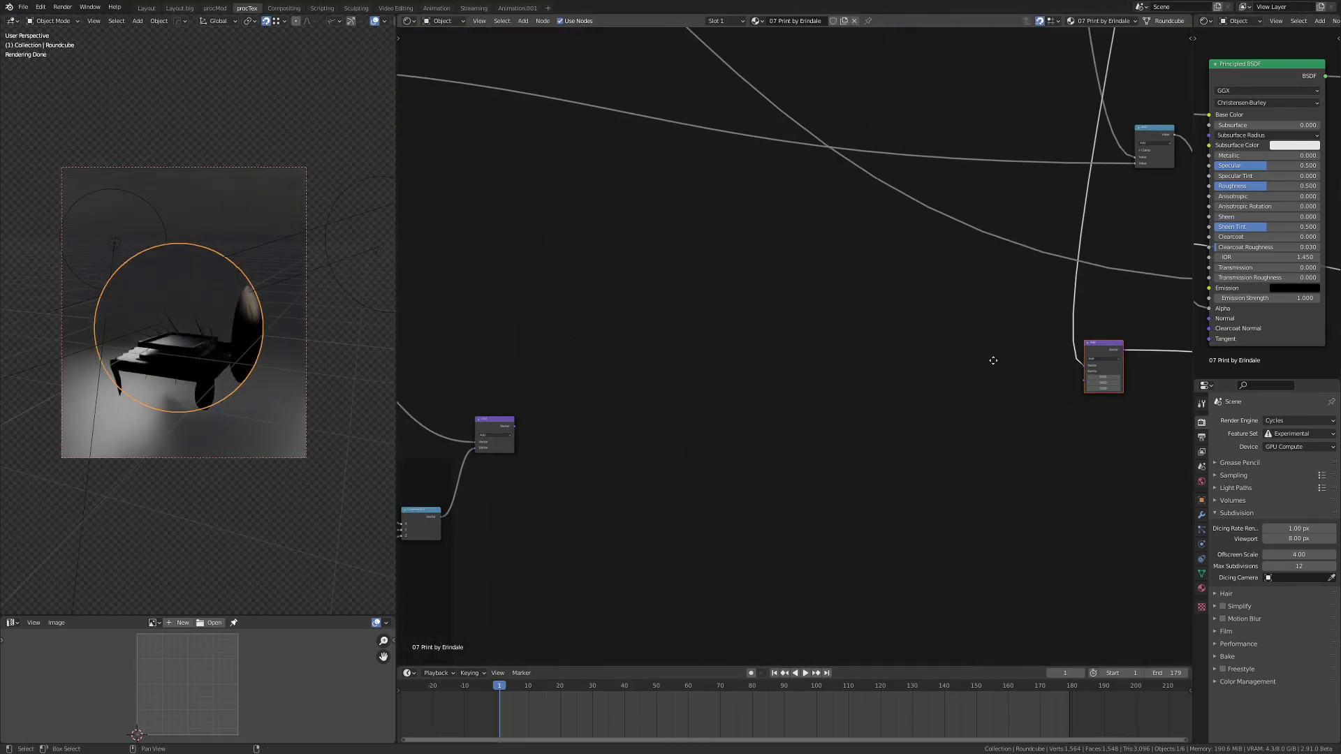
middle_click_drag(992, 360, 887, 389)
key("Home")
scroll(884, 389, "up", 6)
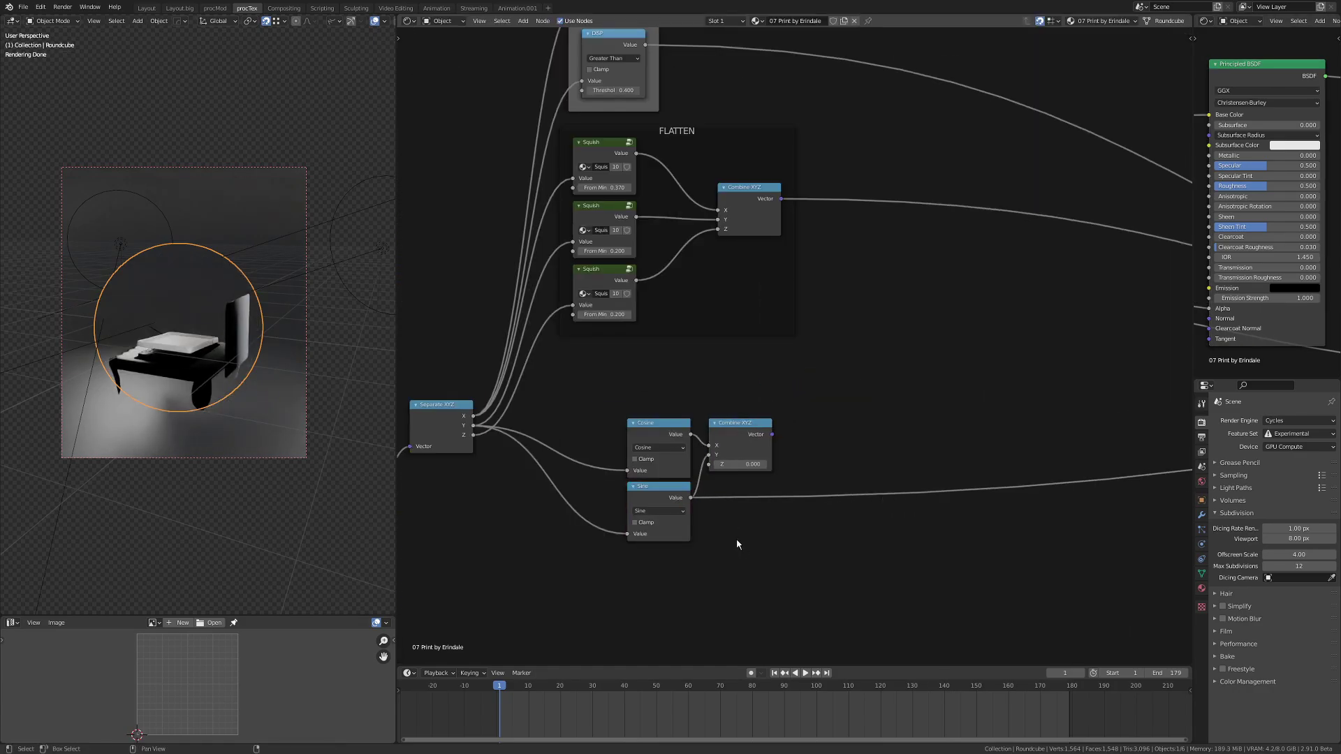
middle_click_drag(736, 544, 716, 565)
Set the bottle's Math node to Less Than and save the file
scroll(731, 447, "down", 3)
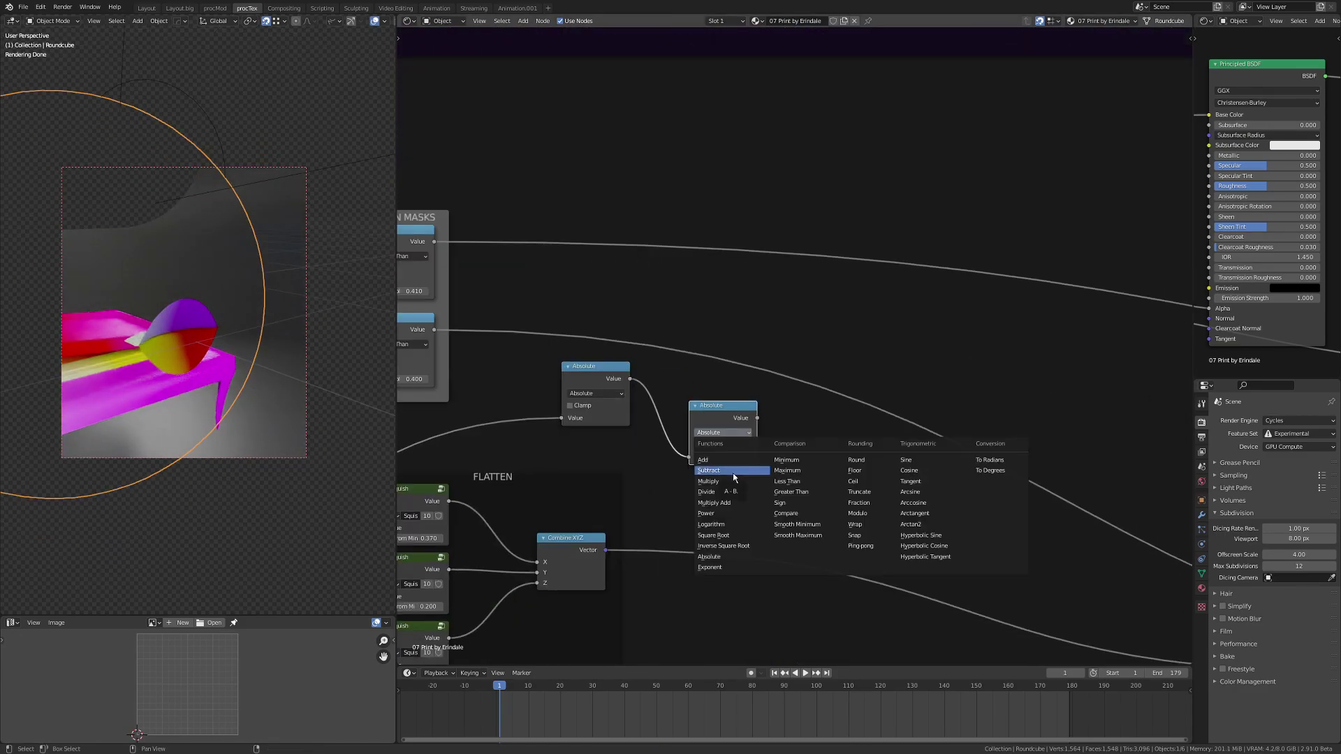
left_click(732, 472)
scroll(903, 262, "down", 1)
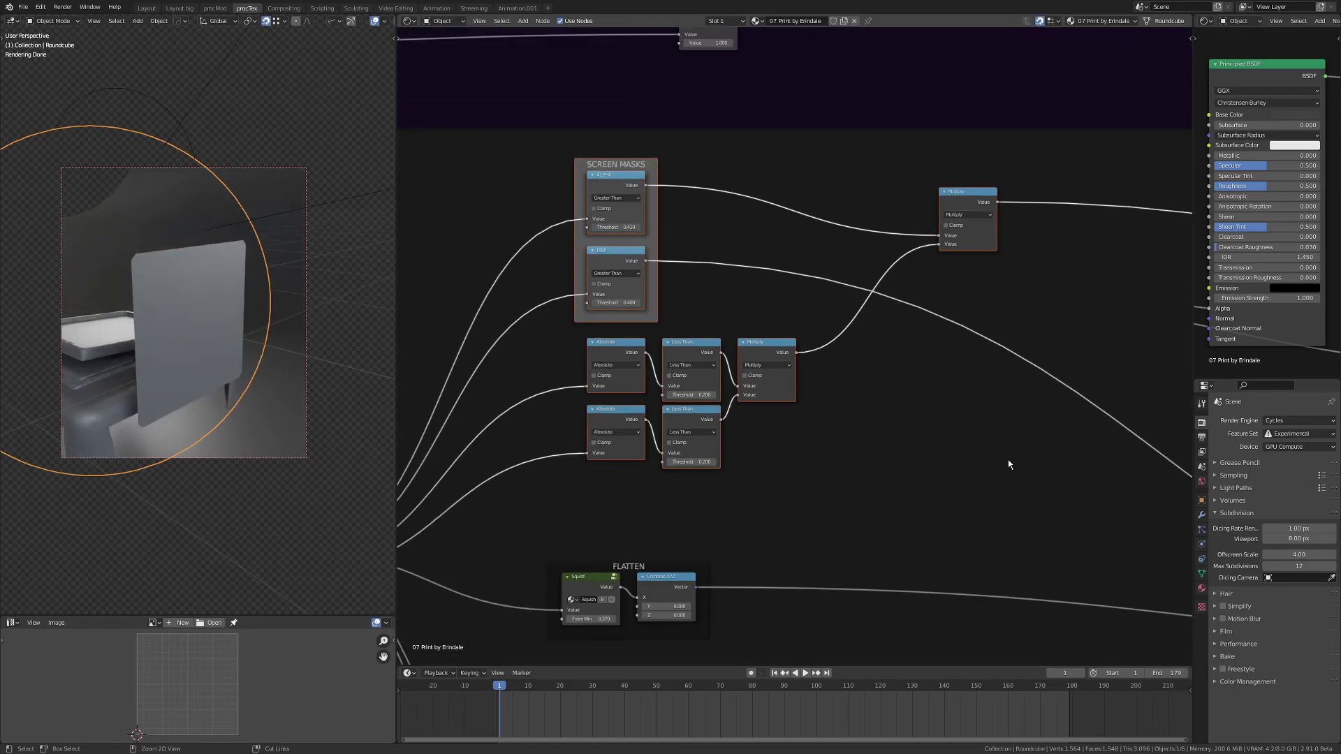
scroll(669, 538, "up", 3)
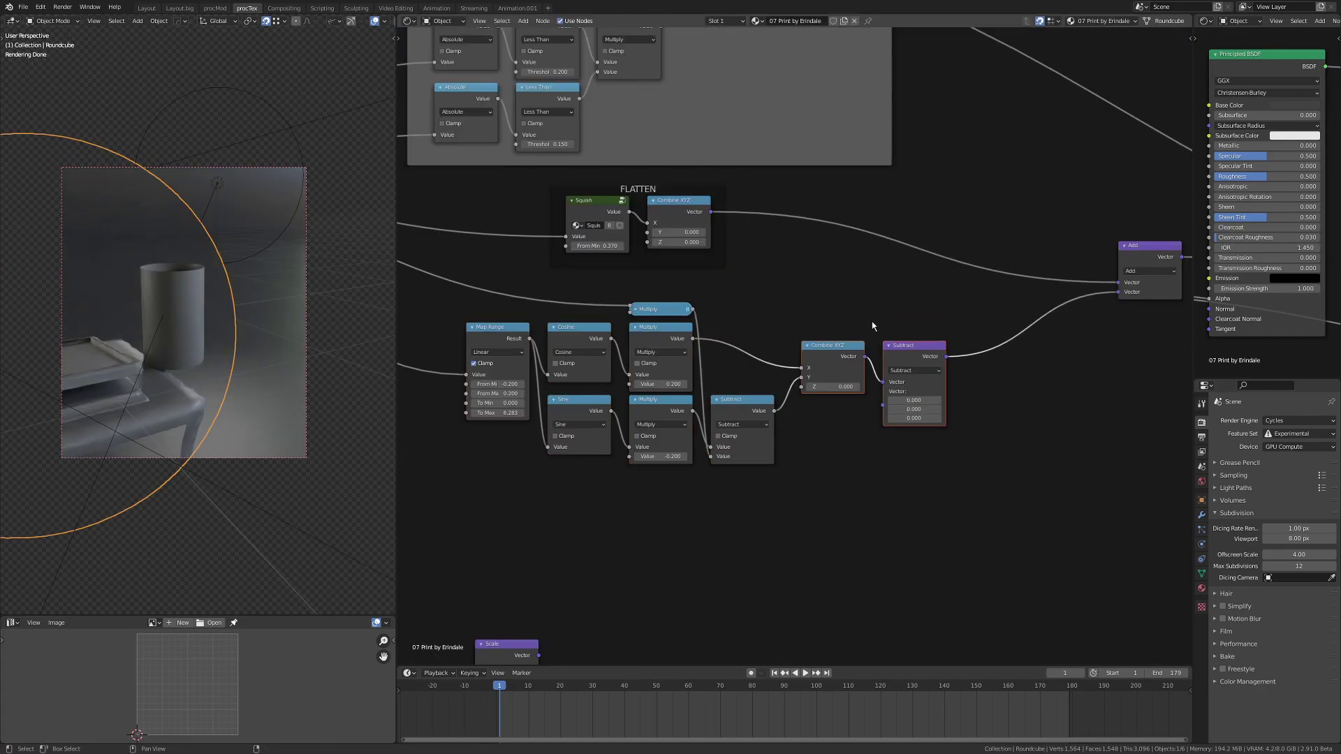
key("ctrl+s")
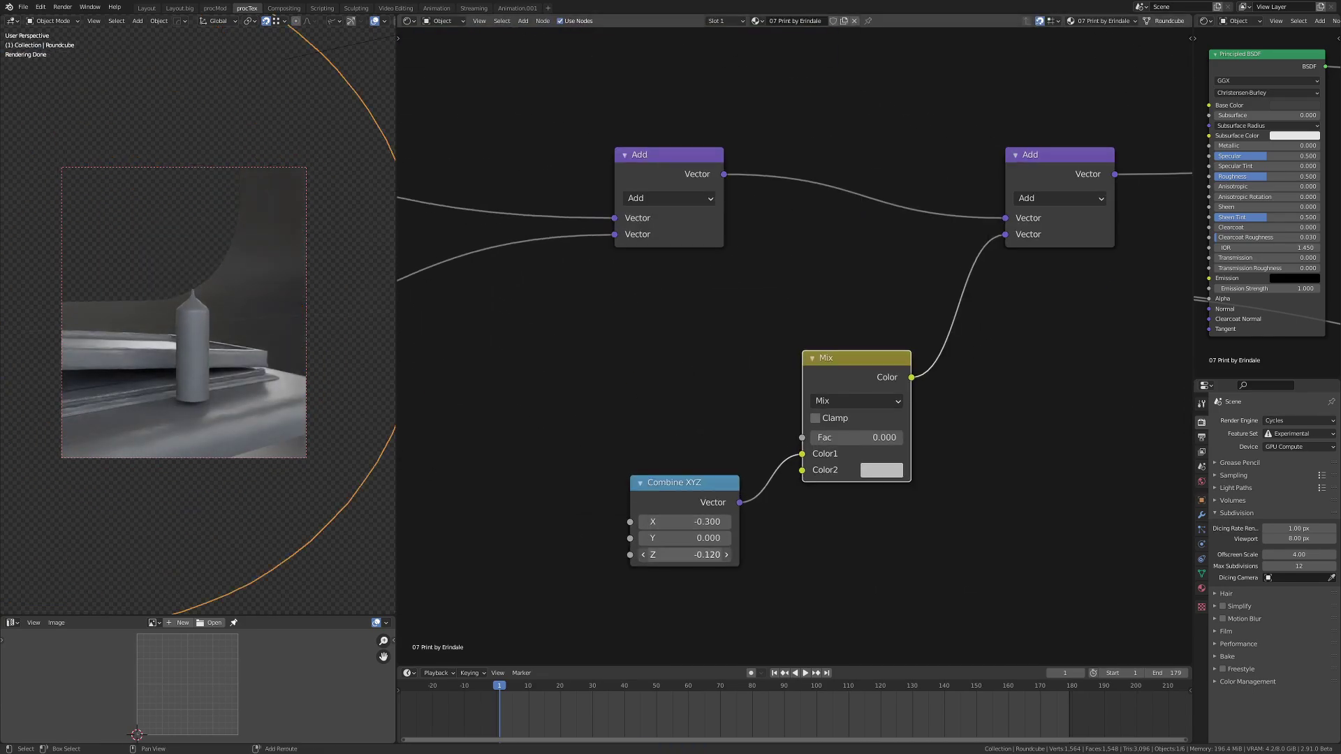
Duplicate the Vector Rotate node and label its frame ROTATION
scroll(915, 415, "down", 4)
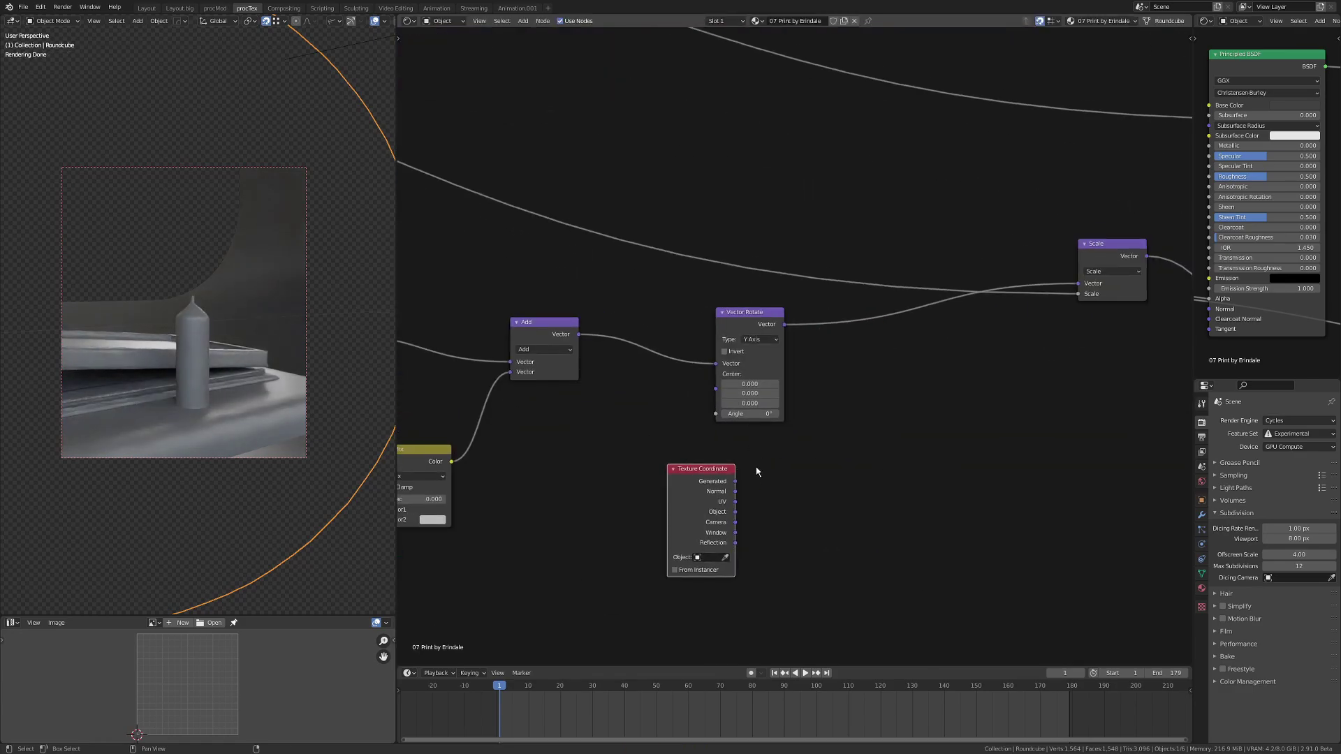
left_click(756, 323)
key("shift+d")
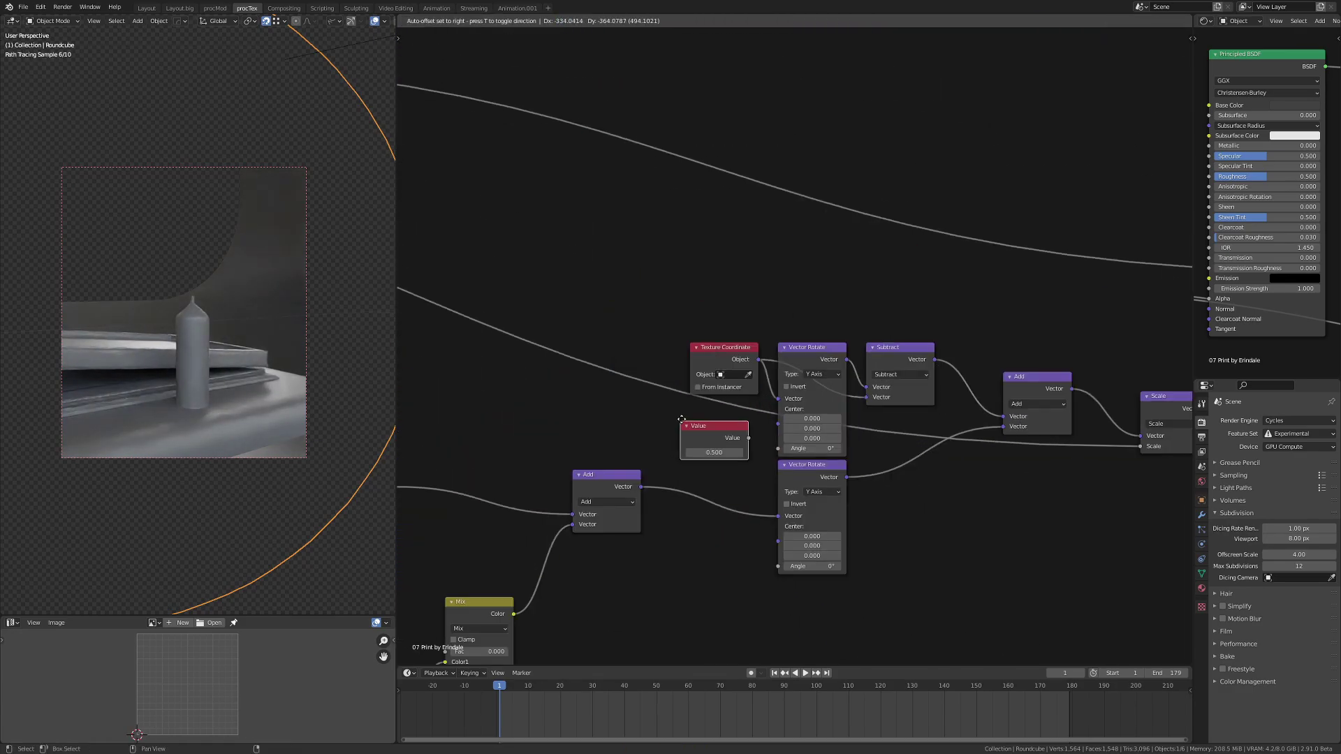
key("F2")
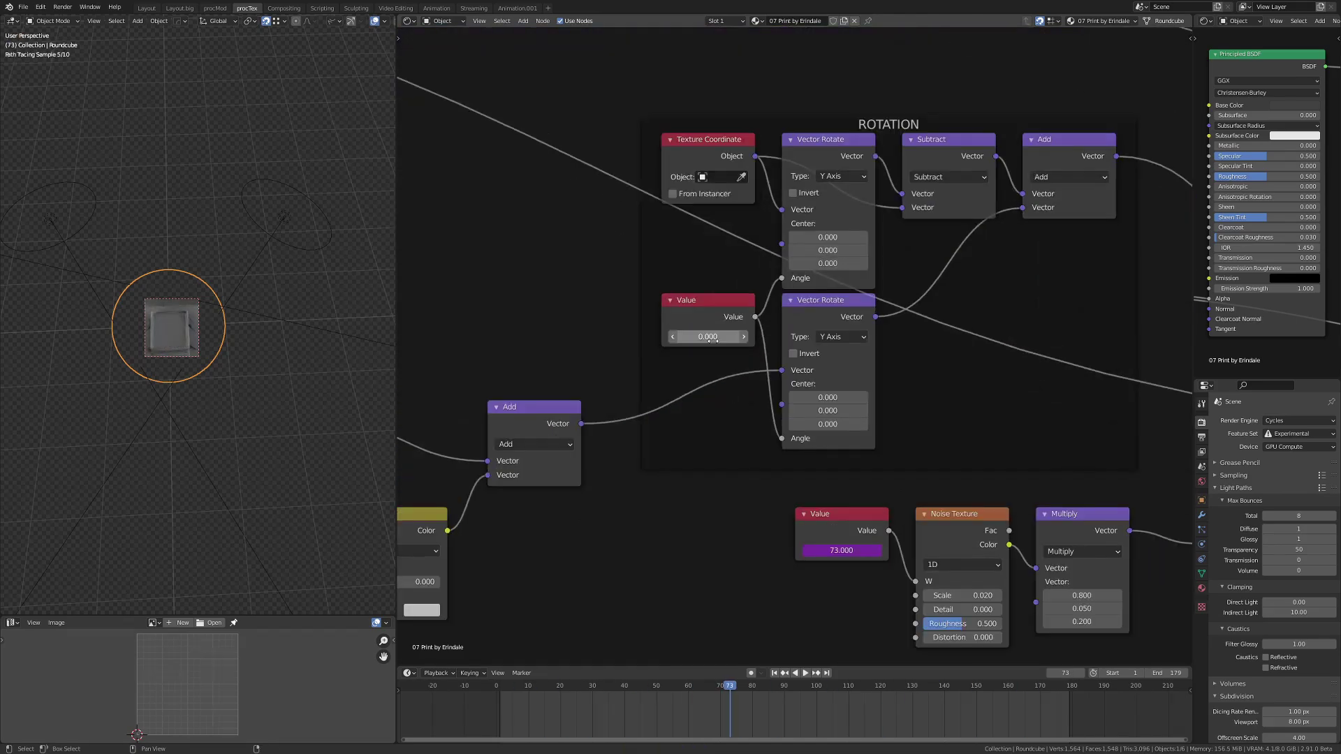
Detach the Mix node from its links and play the animation to preview the roller motion
left_click_drag(692, 459, 780, 474)
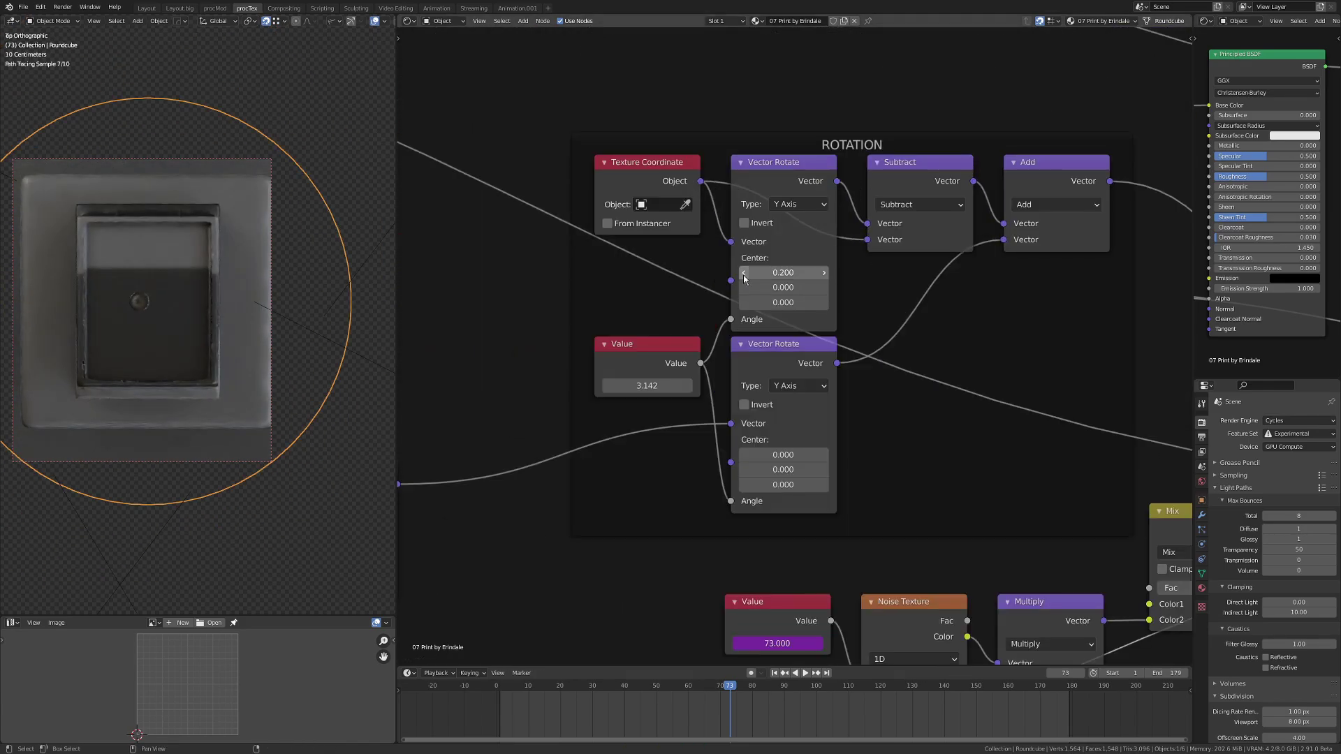
key("space")
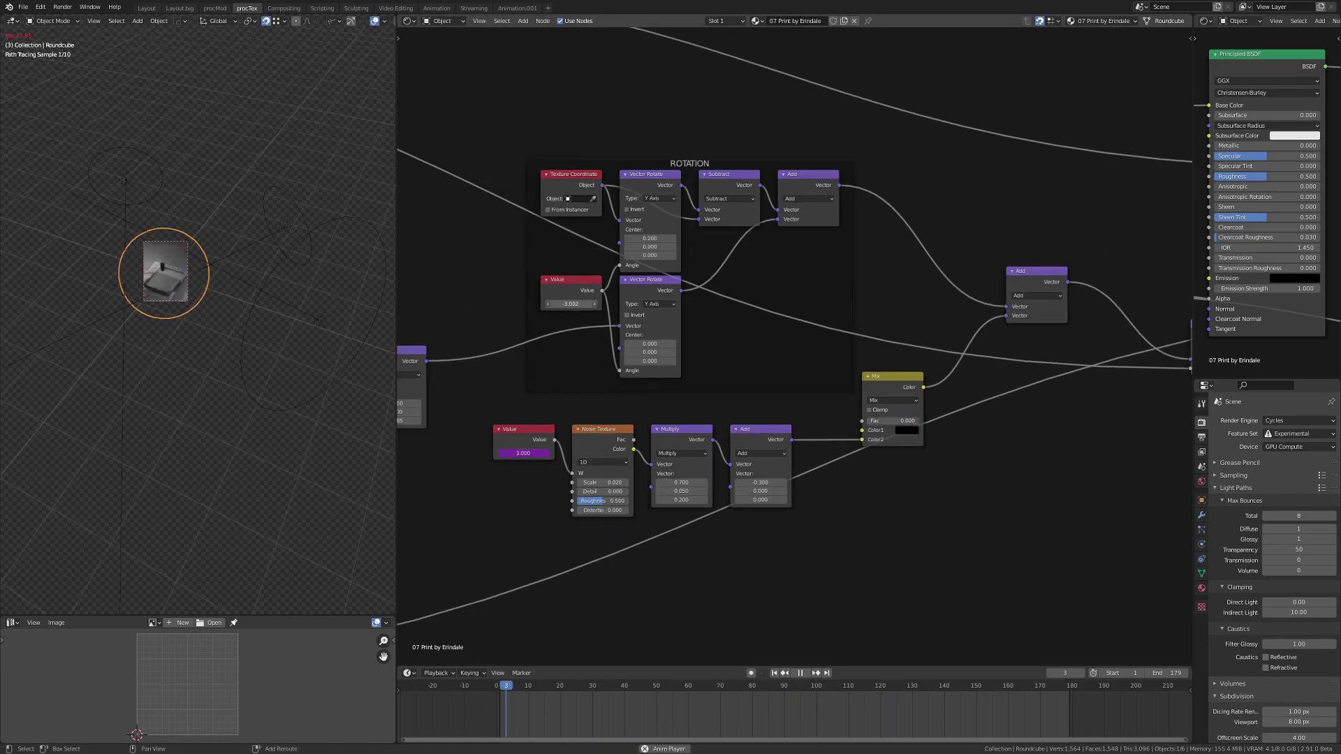
key("q")
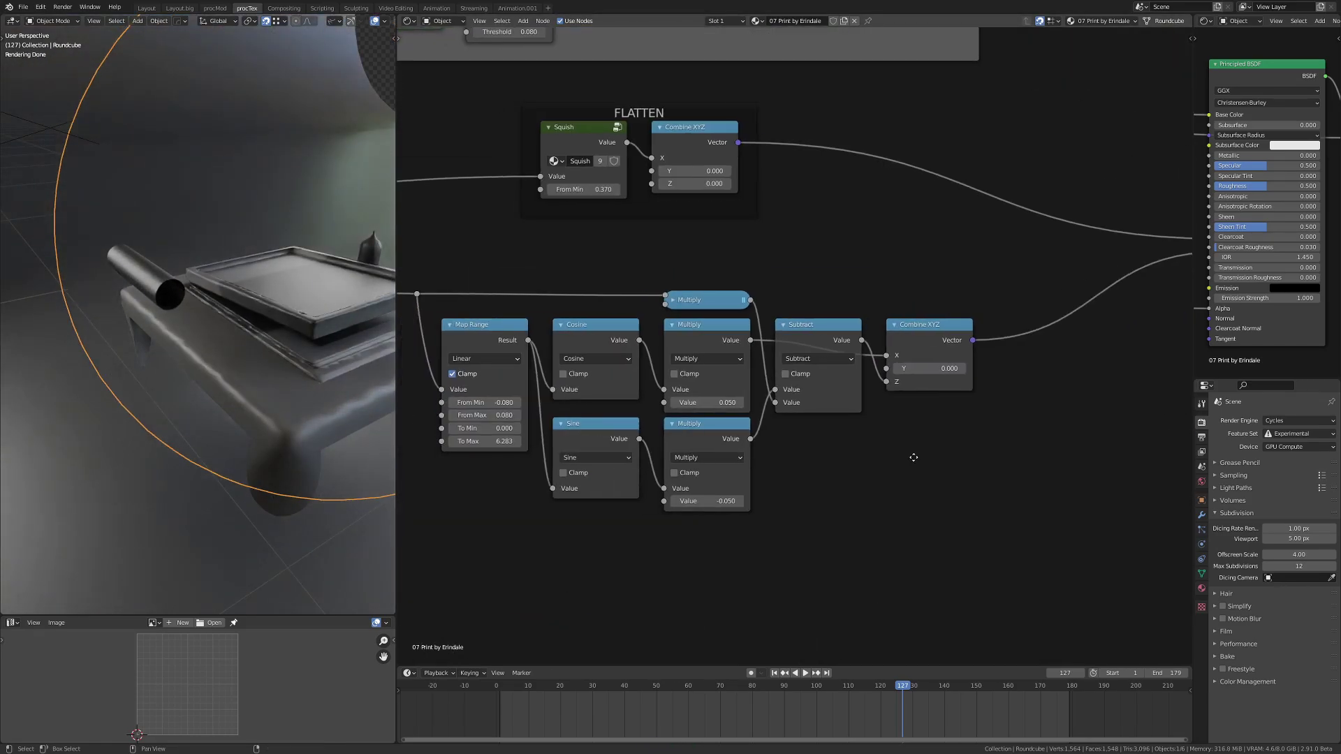
Confirm the Map Range To Min as 0 and bring the lower Map Range node into view
middle_click_drag(899, 447, 1009, 416)
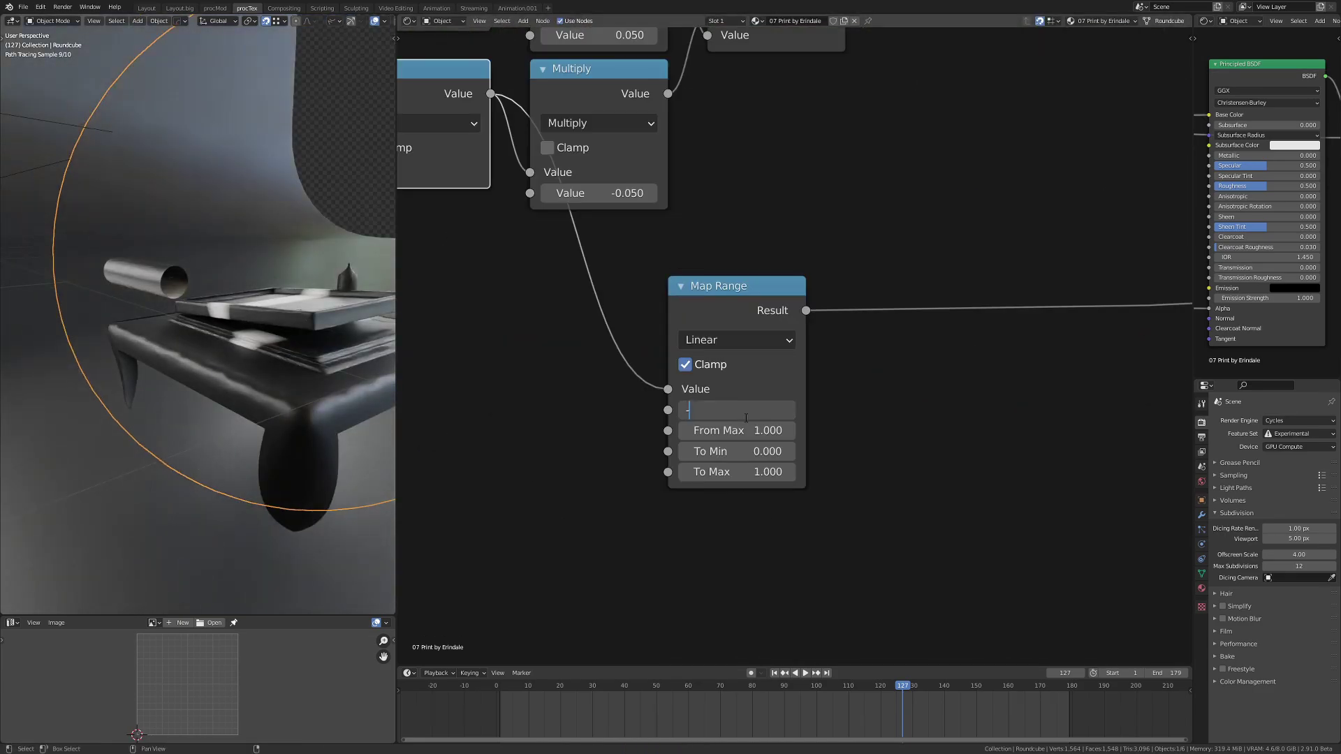
mouse_move(810, 430)
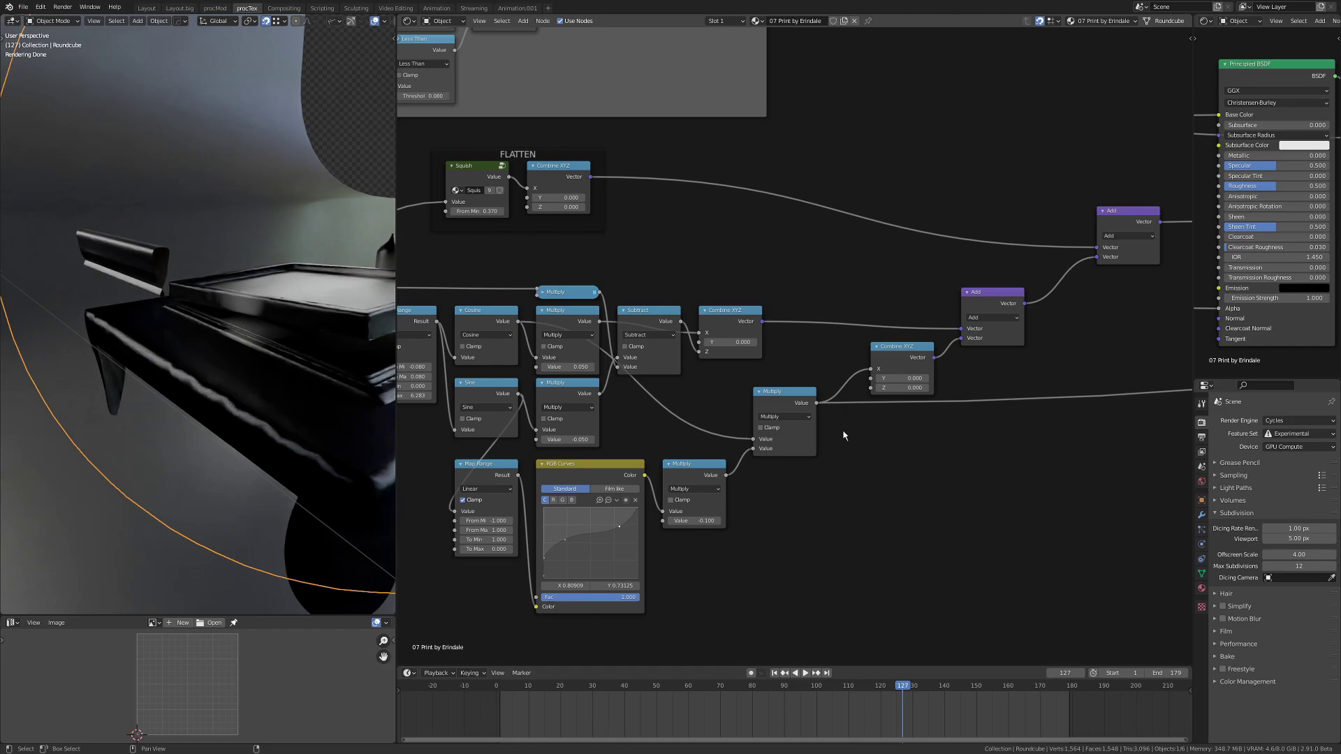
middle_click_drag(843, 435, 1214, 347)
scroll(570, 443, "down", 2)
scroll(628, 454, "up", 5)
Set the lower Map Range From Max to 0.08, restoring its earlier output values
double_click(725, 464)
type("0.08")
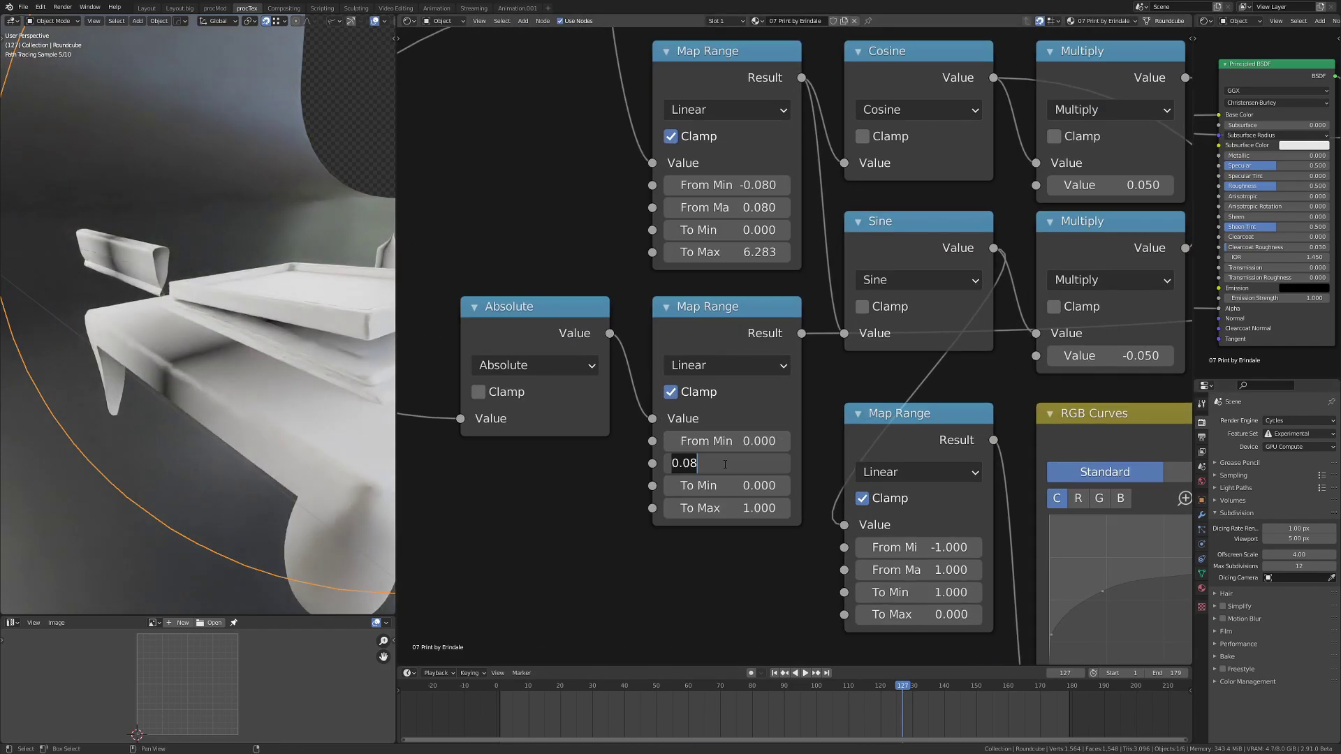
key("Escape")
key("ctrl+z")
scroll(775, 417, "down", 2)
key("ctrl+shift+z")
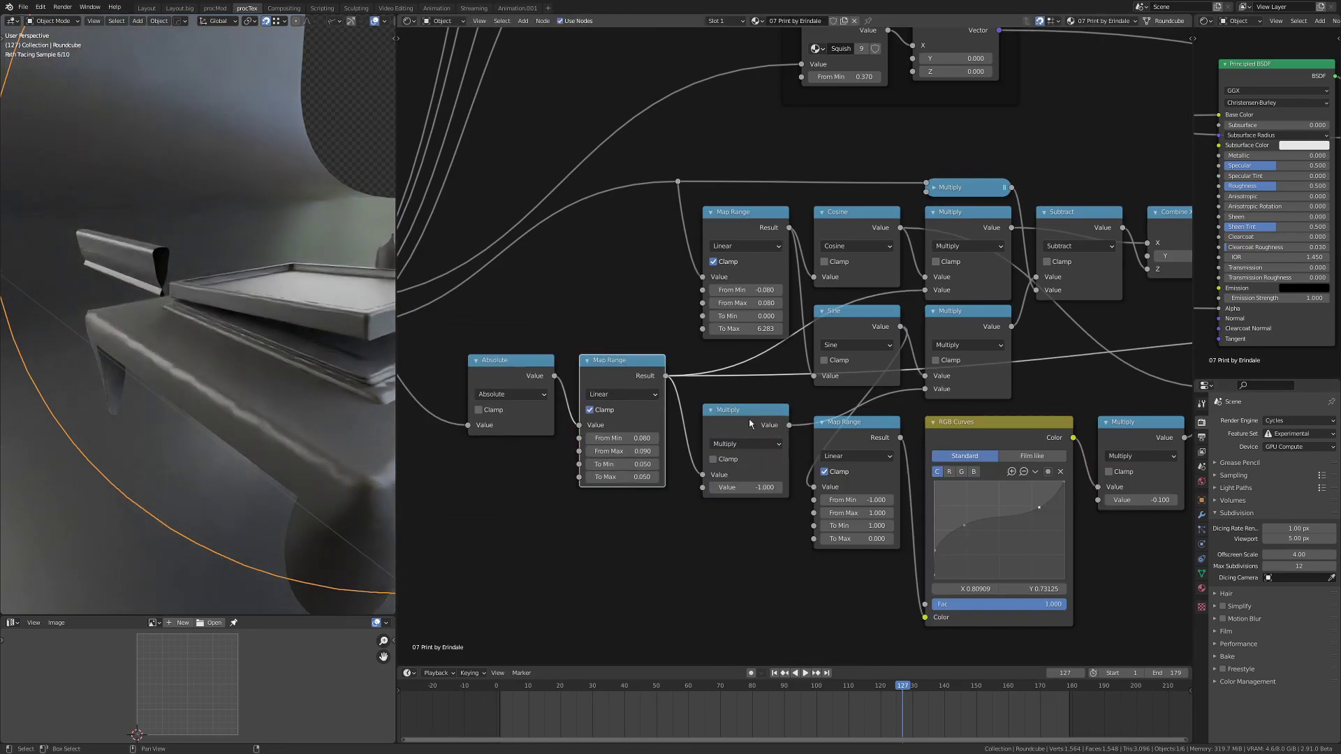
scroll(636, 514, "up", 1)
Set the Map Range To Max to 0.05
middle_click_drag(636, 514, 686, 514)
double_click(676, 493)
type("0.05")
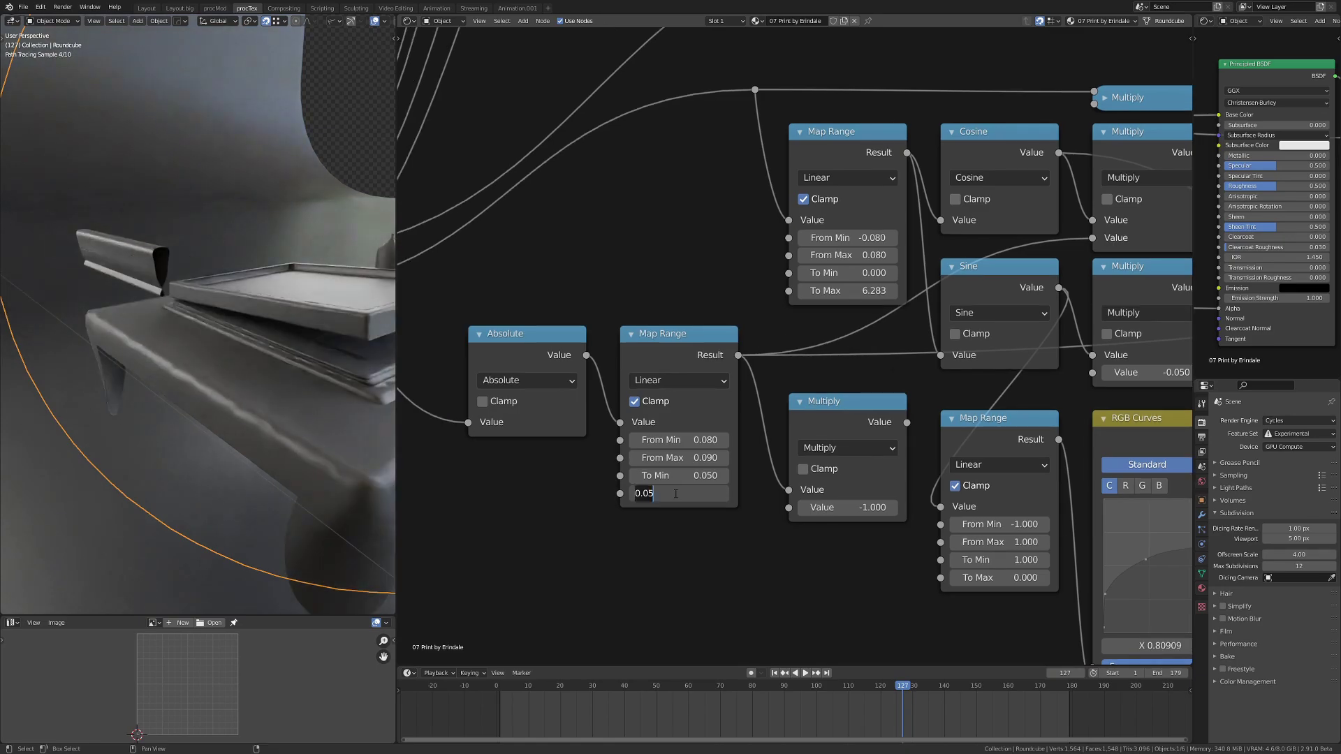
scroll(649, 493, "down", 3)
scroll(753, 370, "down", 1)
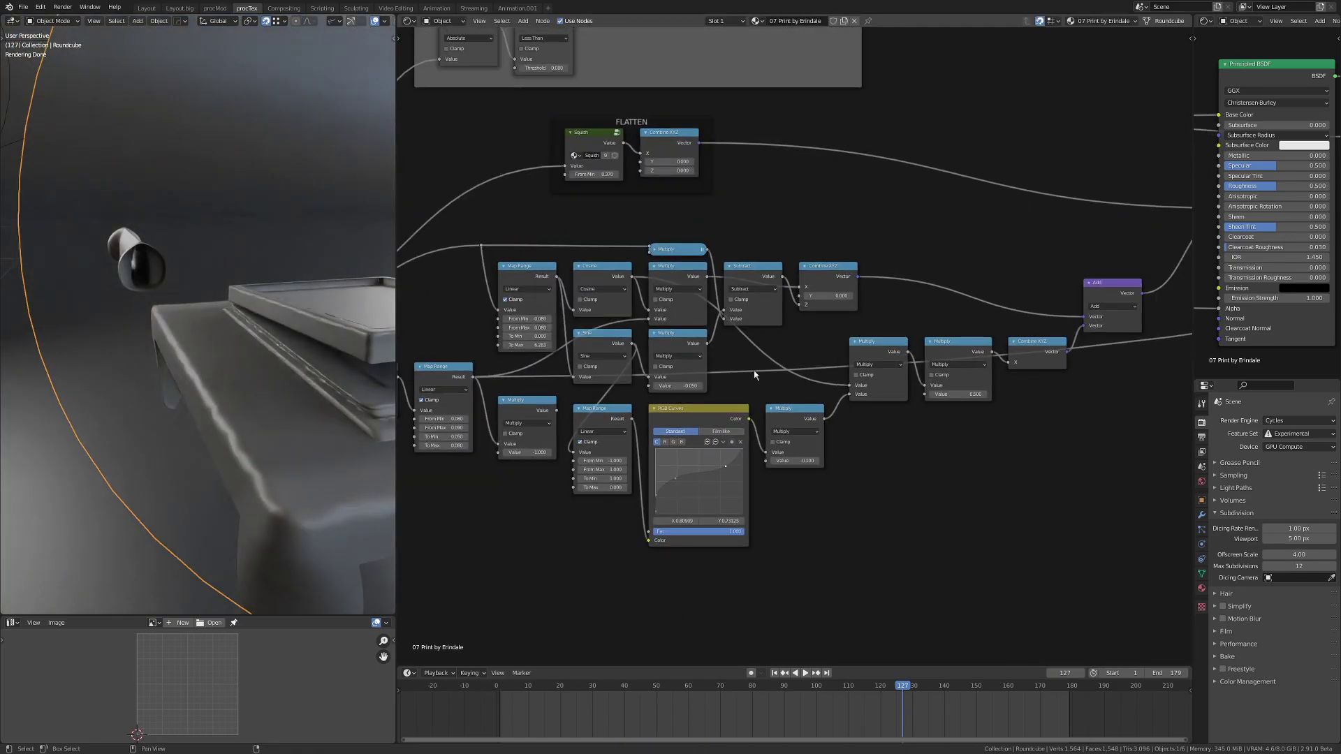
scroll(777, 490, "up", 3)
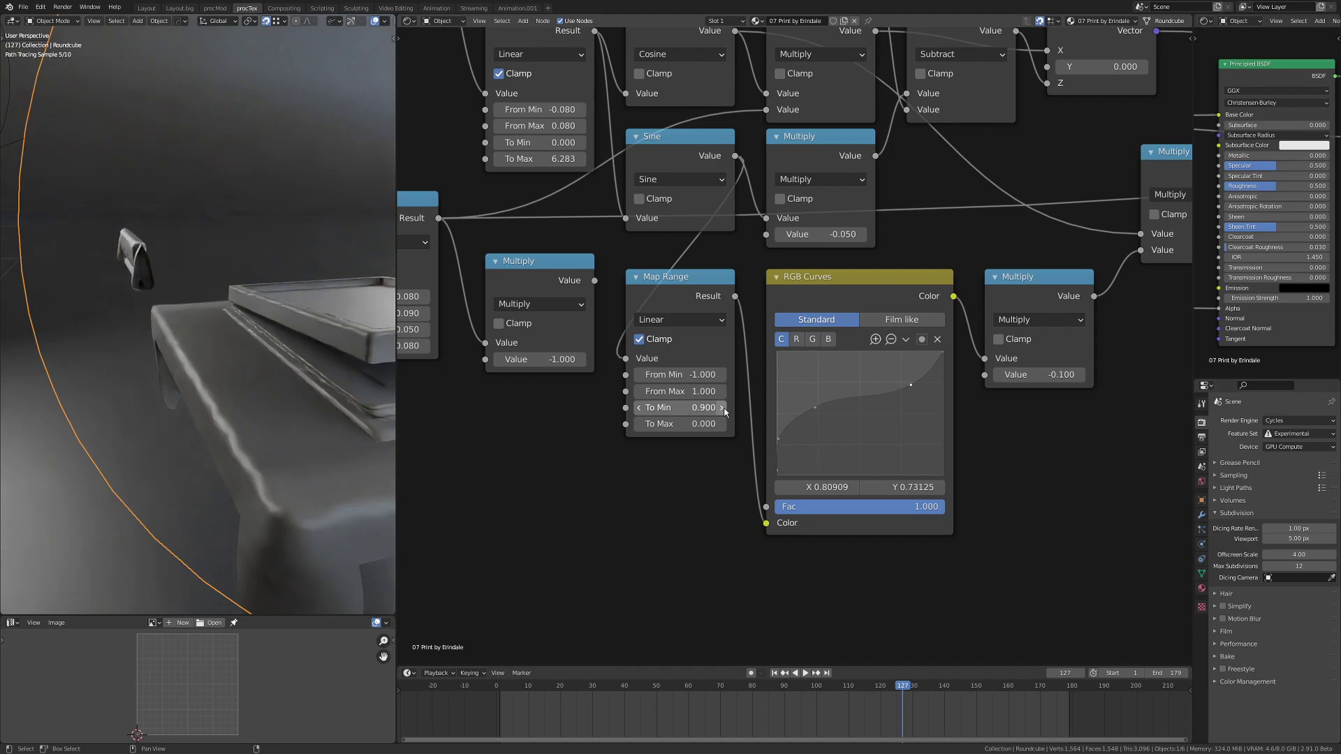
scroll(173, 308, "up", 2)
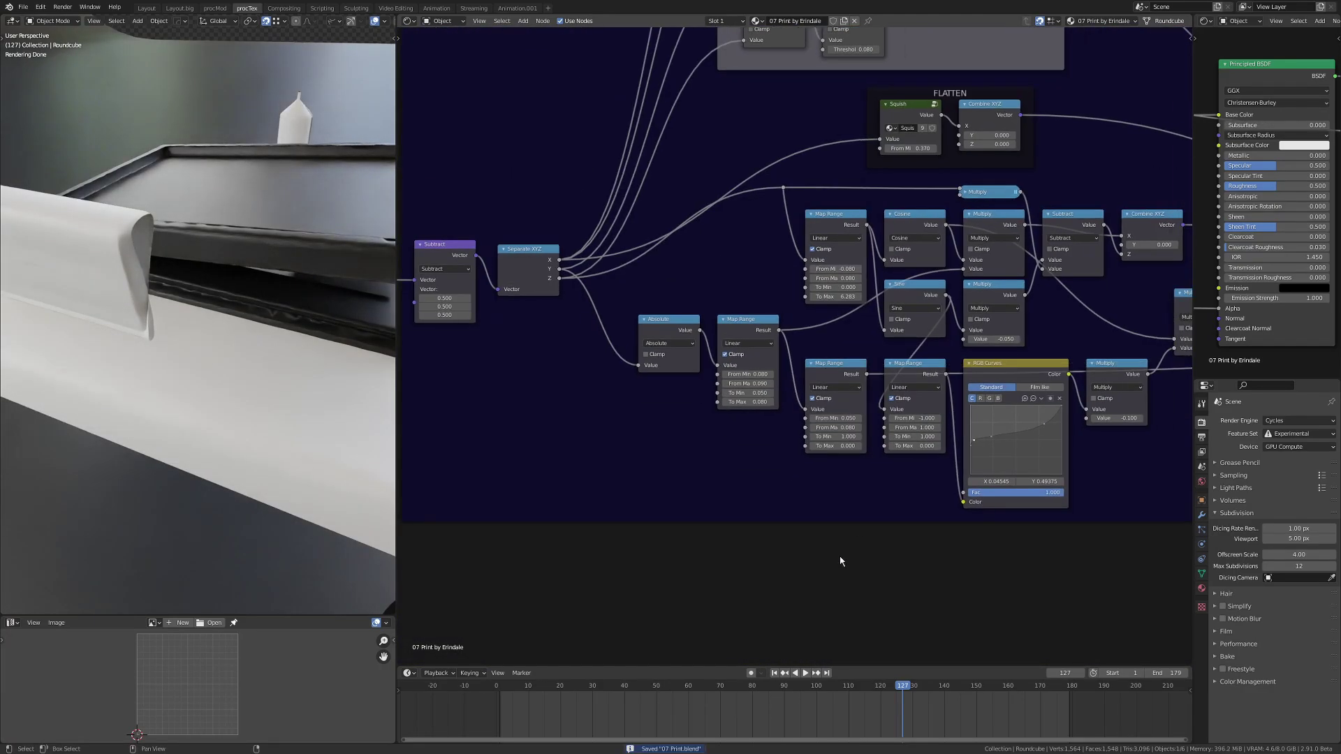
scroll(840, 561, "up", 3)
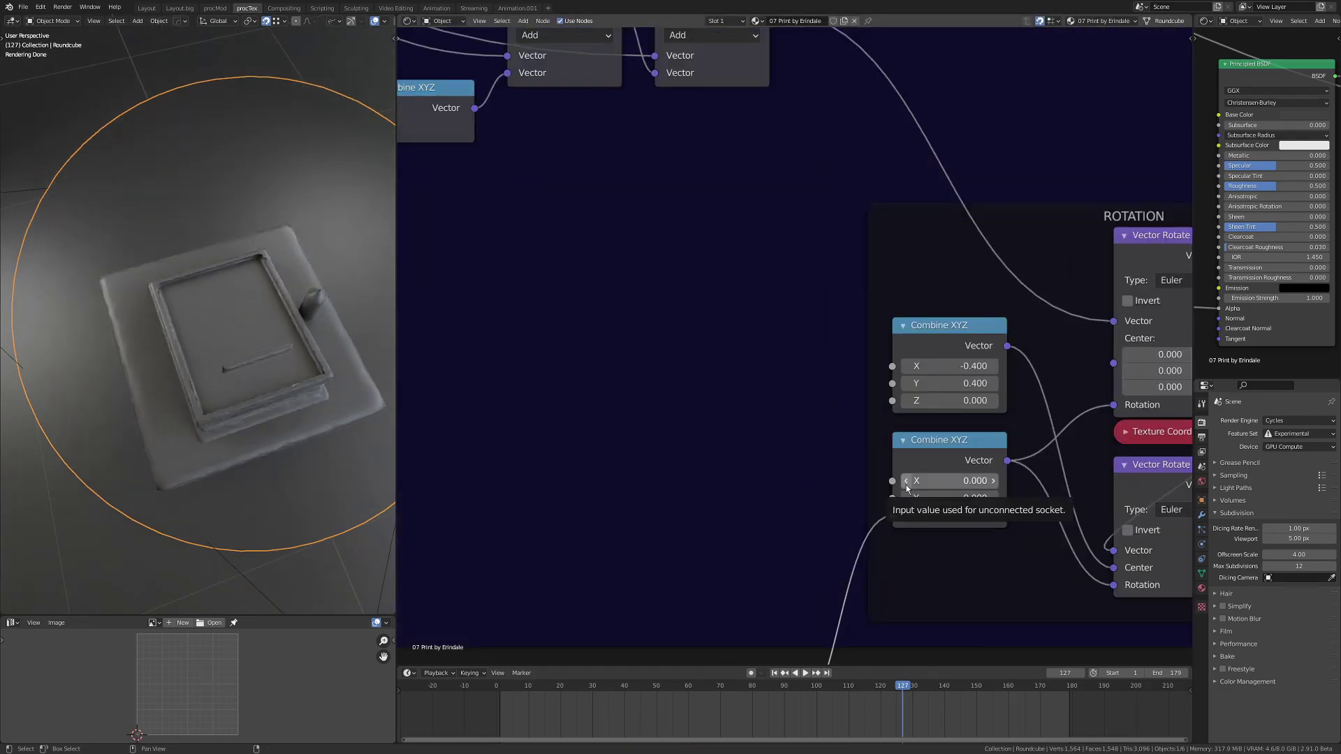
Change the second offset's Y from -0.500 to 0.200 and lower the Value node to -0.700
left_click_drag(906, 500, 964, 499)
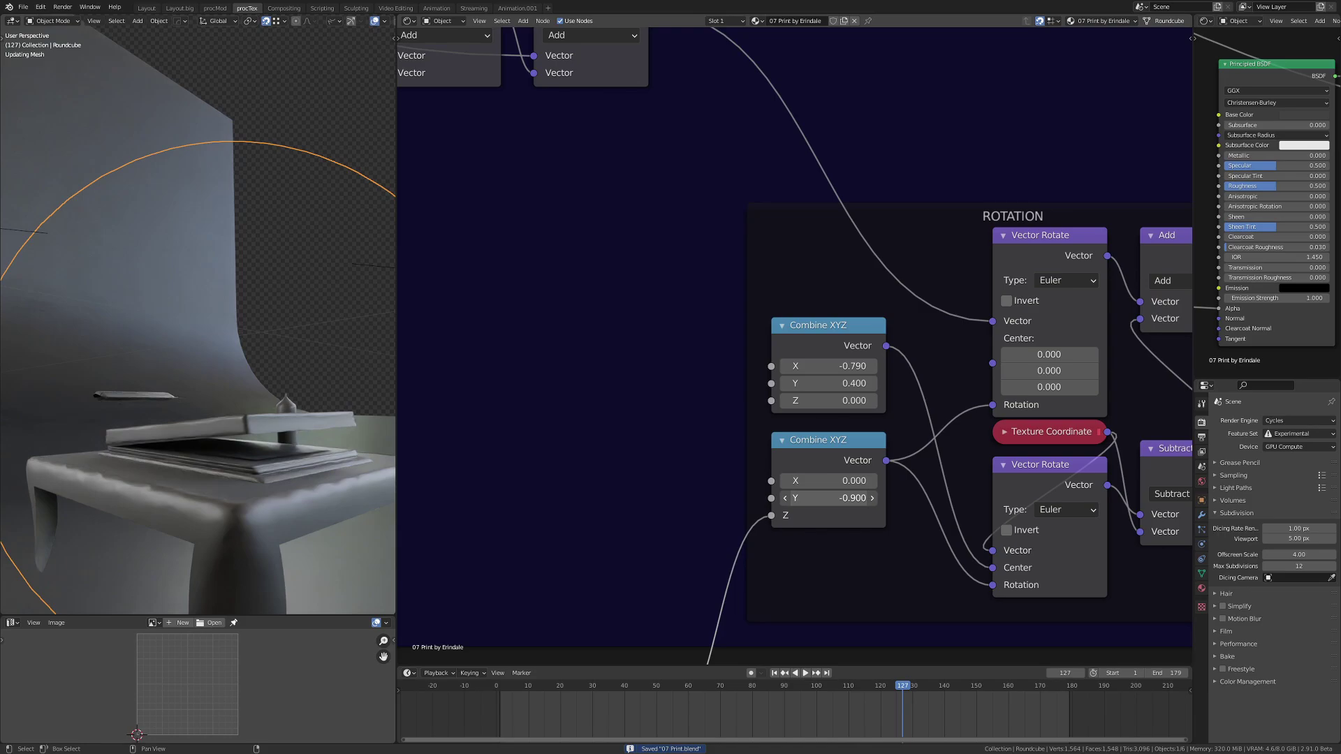
scroll(710, 530, "down", 4)
scroll(710, 529, "down", 3, "shift")
scroll(710, 529, "up", 2)
scroll(711, 529, "up", 4)
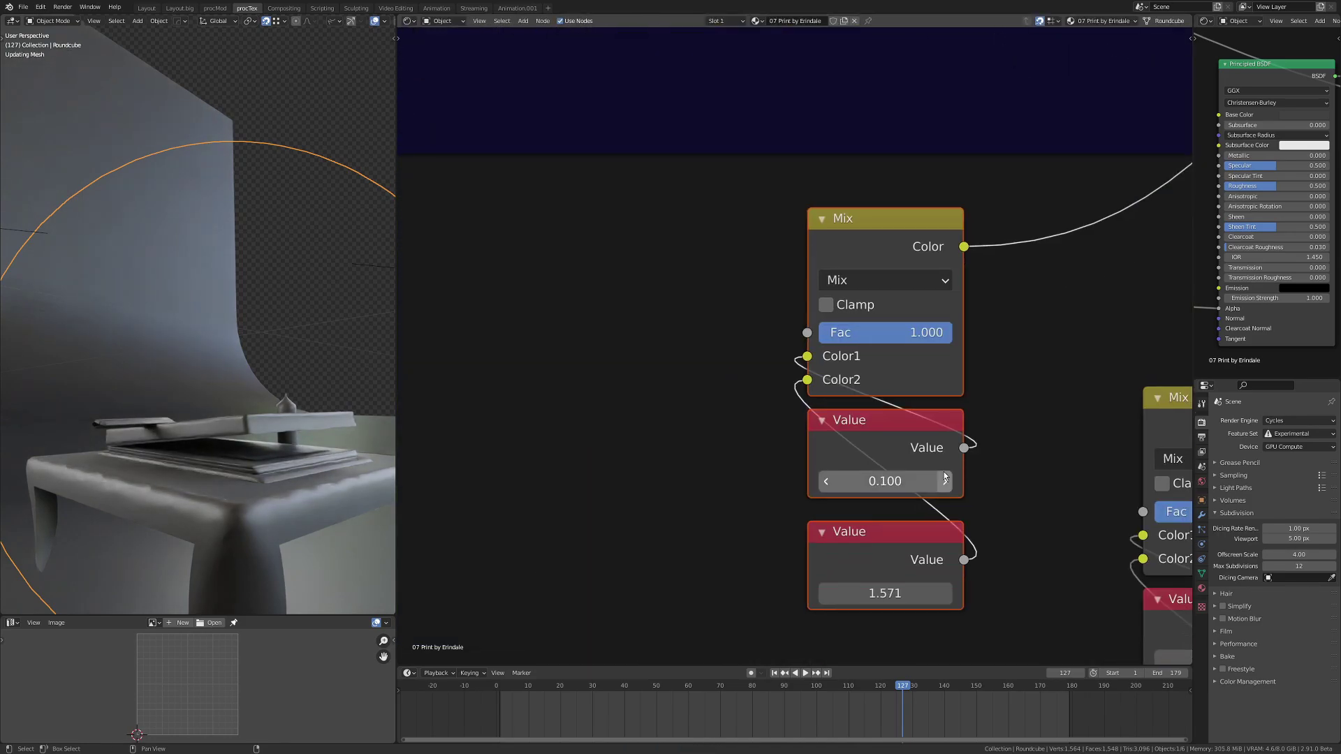
left_click_drag(944, 478, 831, 483)
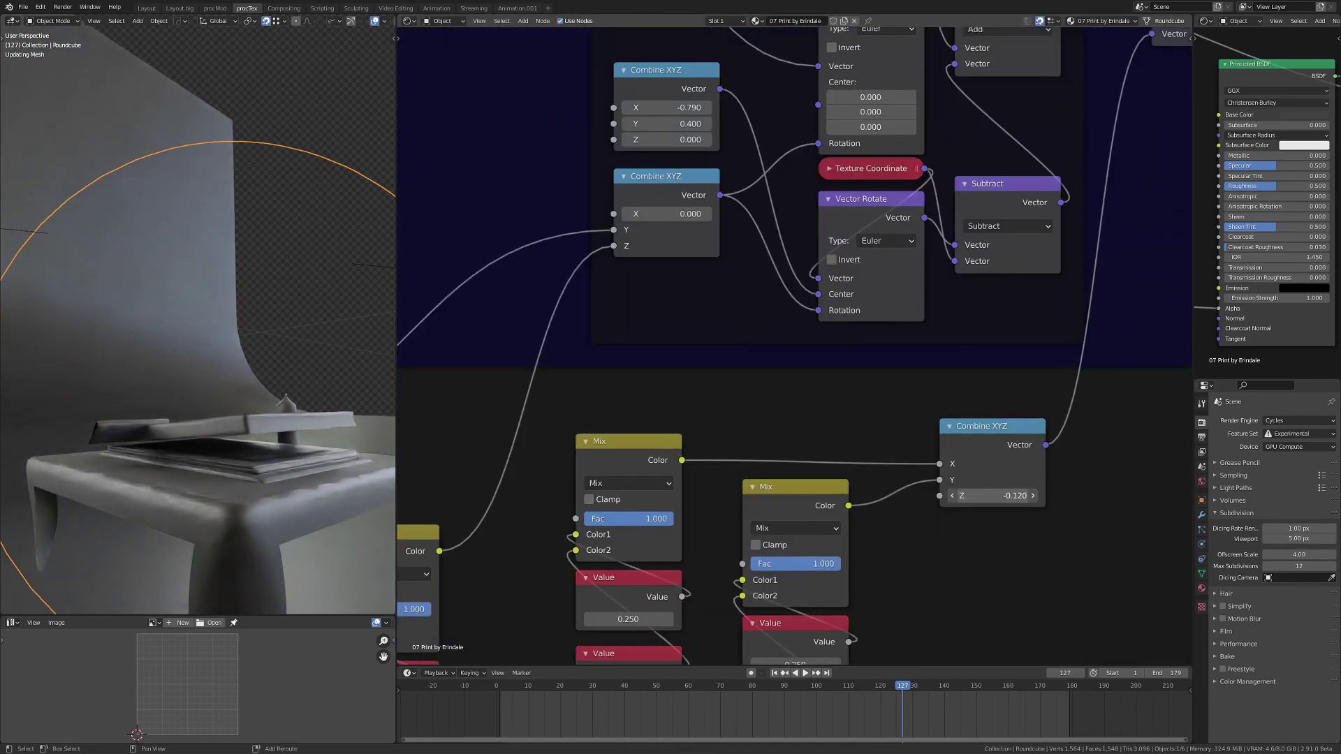
scroll(921, 463, "down", 4)
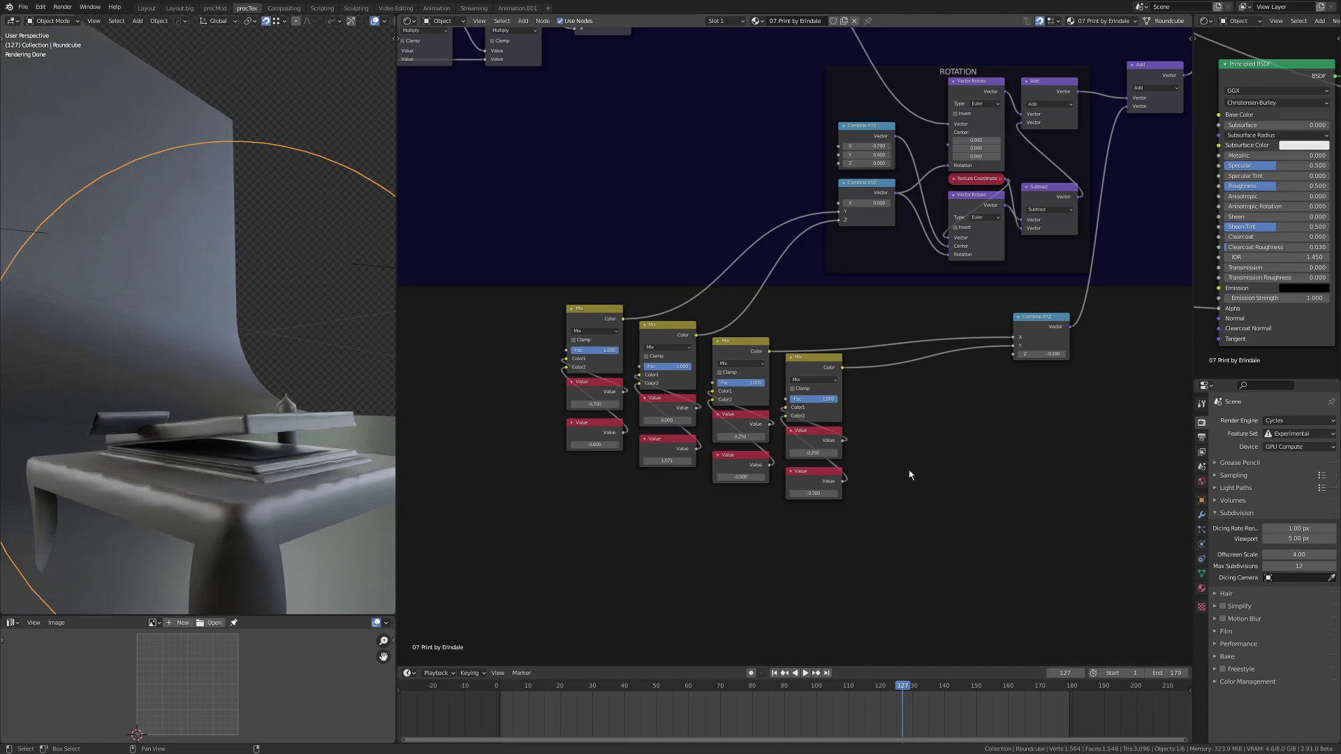
scroll(912, 463, "left", 10)
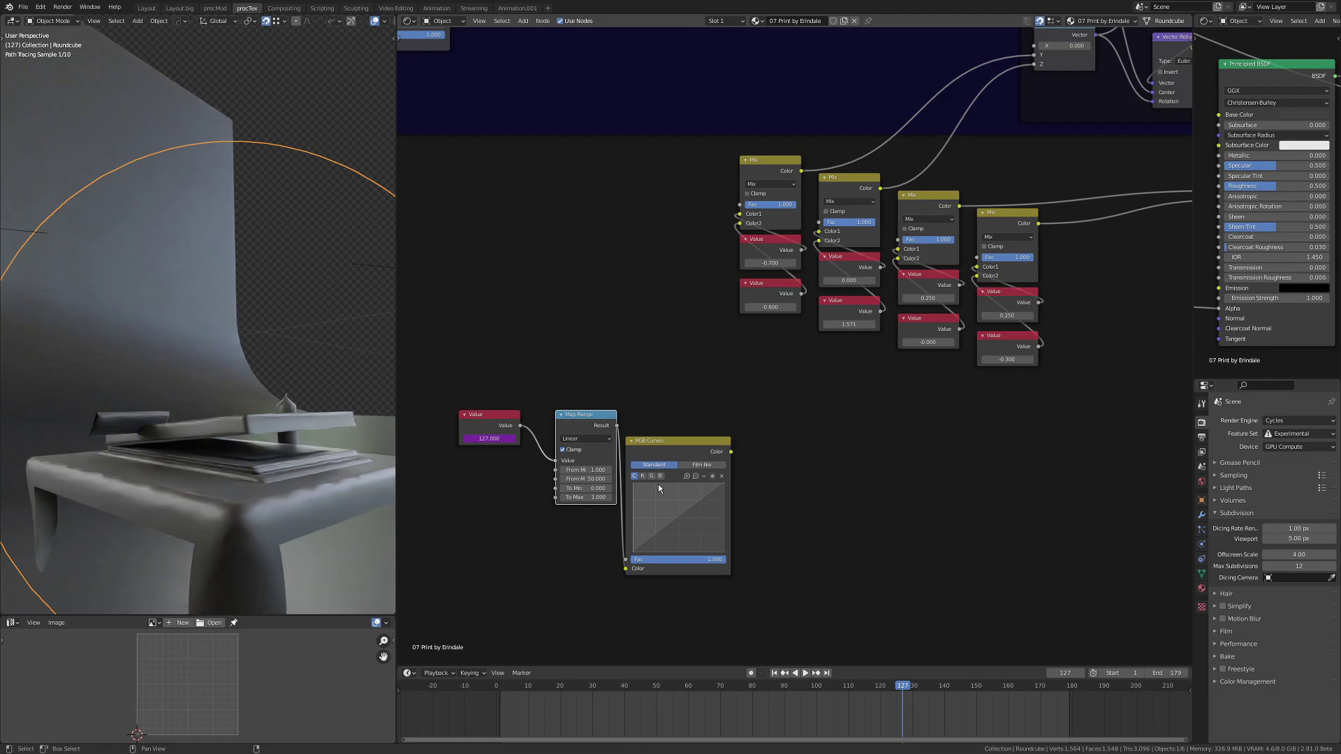
Set the Map Range lower output to -0.21
key("q")
key("Home")
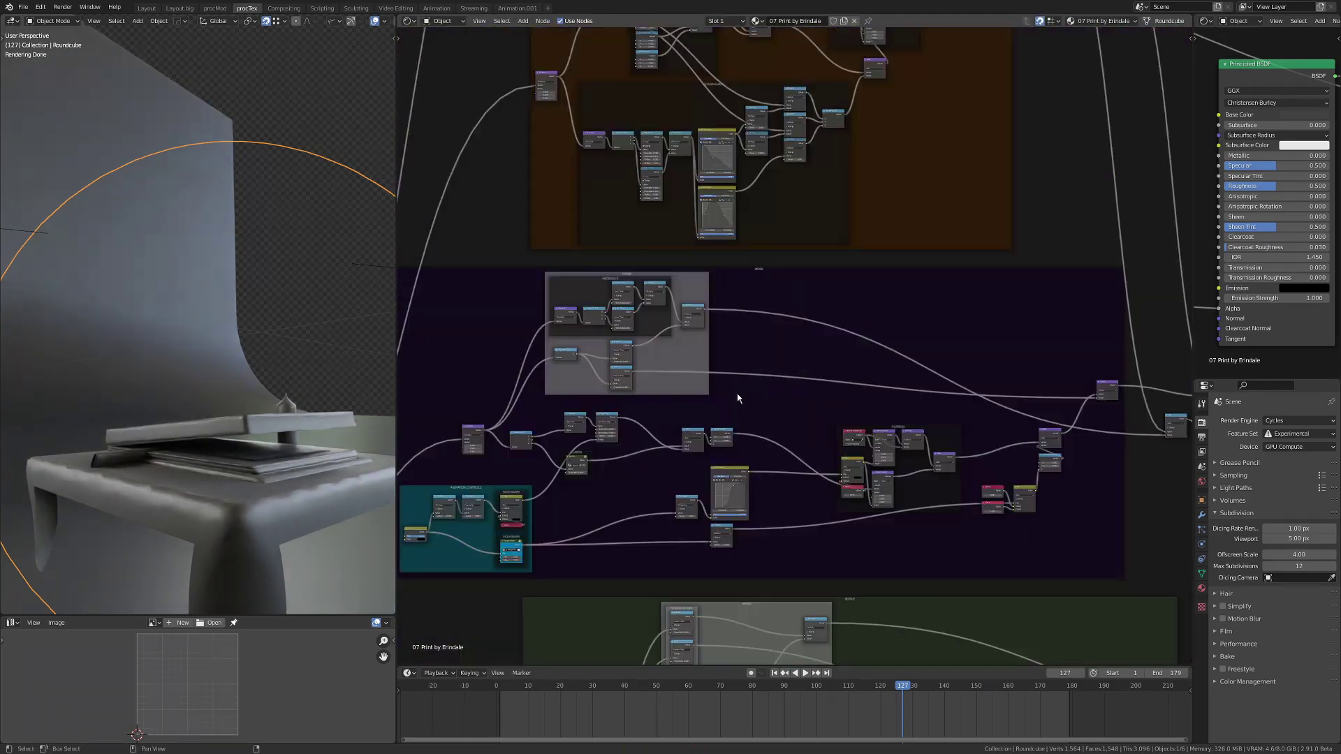
scroll(708, 305, "up", 6)
left_click_drag(873, 252, 888, 251)
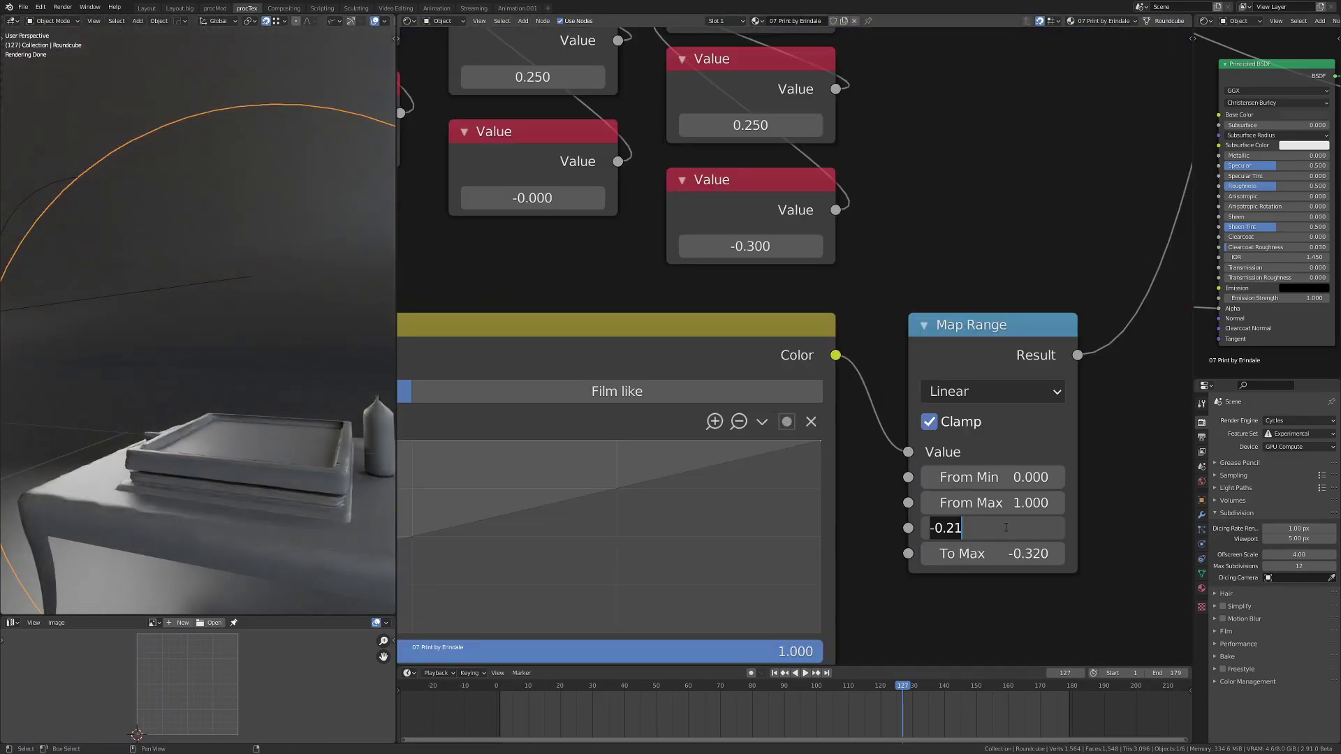
Check the animation at the first frame and at the last frame, 179
key("Home")
scroll(723, 352, "up", 3)
key("Home")
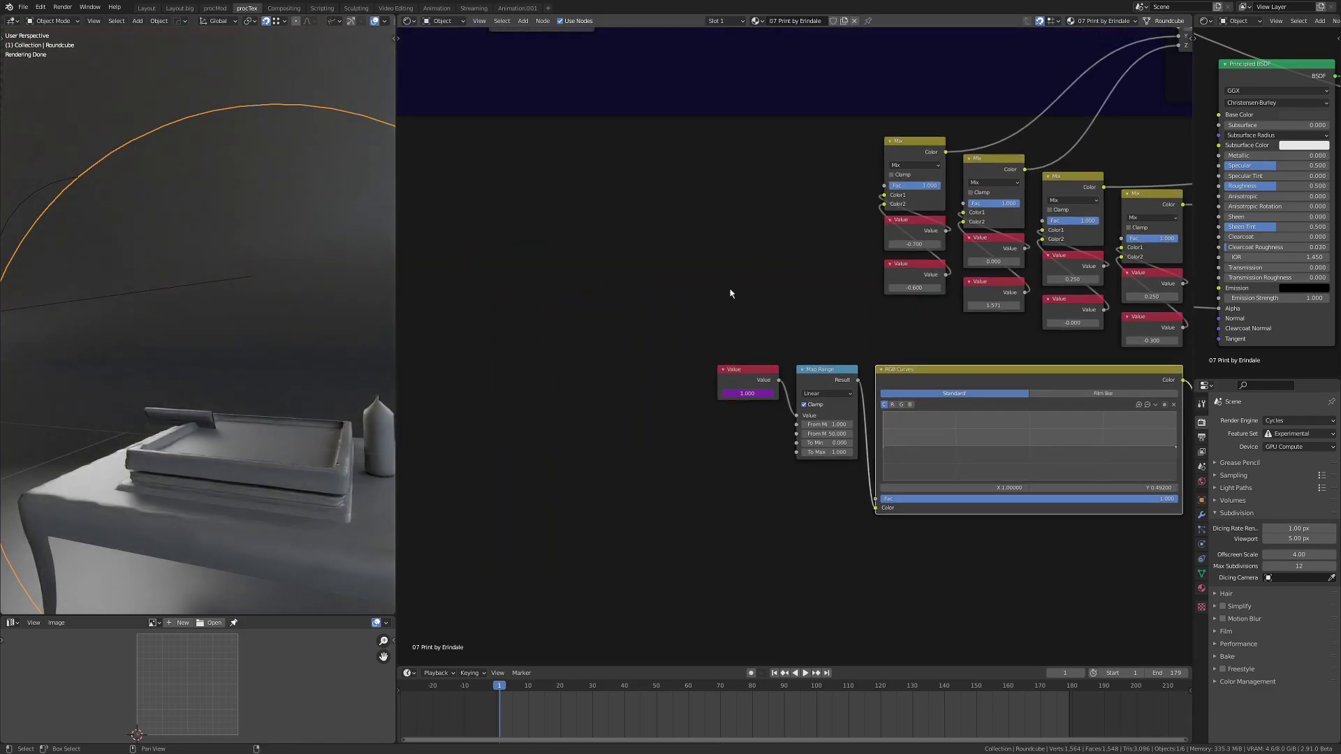
scroll(731, 290, "up", 3)
key("Home")
scroll(875, 272, "up", 4)
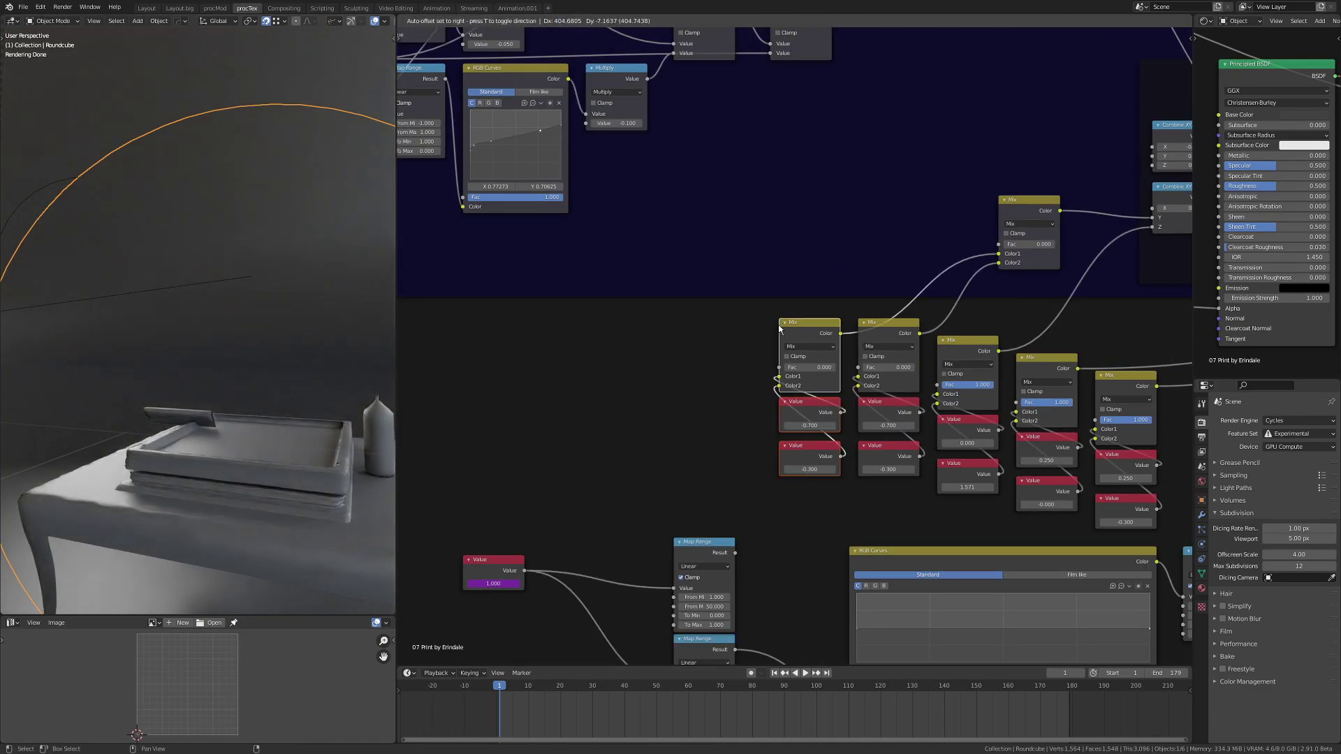
key("Home")
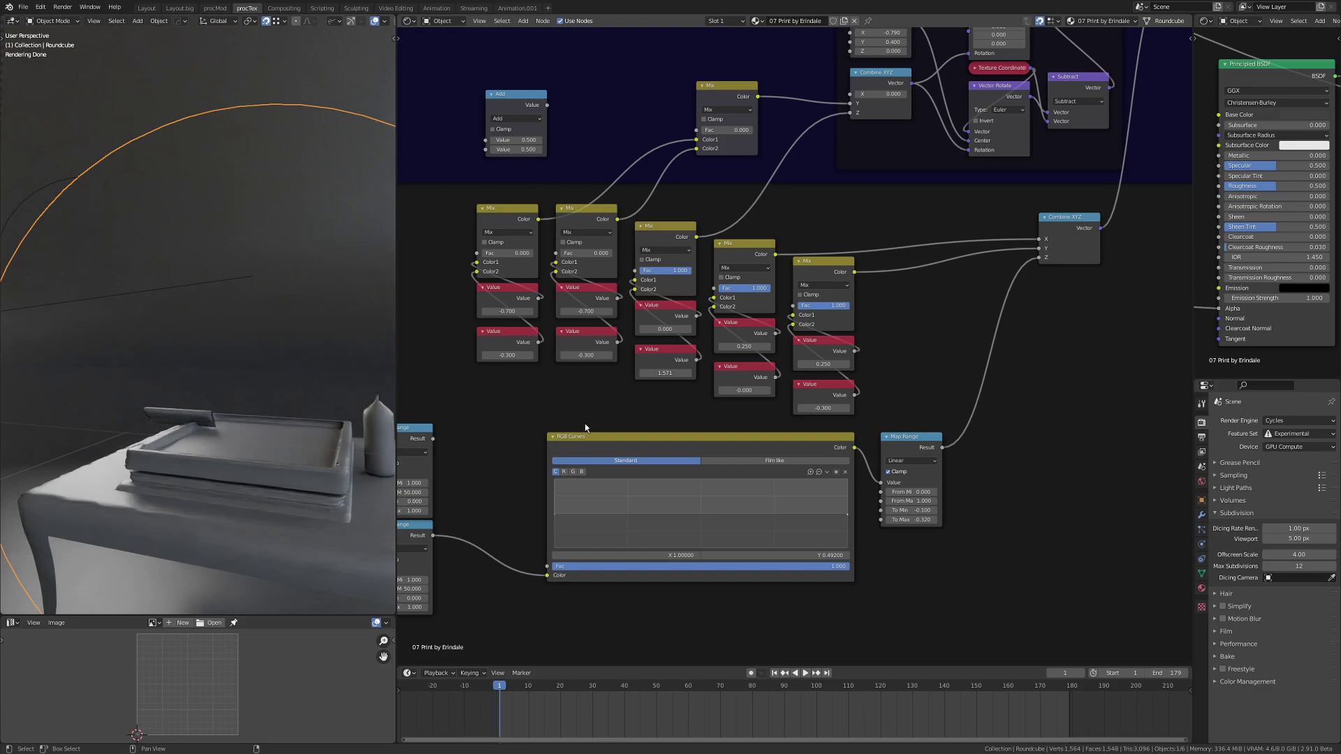
scroll(585, 423, "up", 4)
key("shift+Right")
key("Home")
scroll(937, 514, "up", 4)
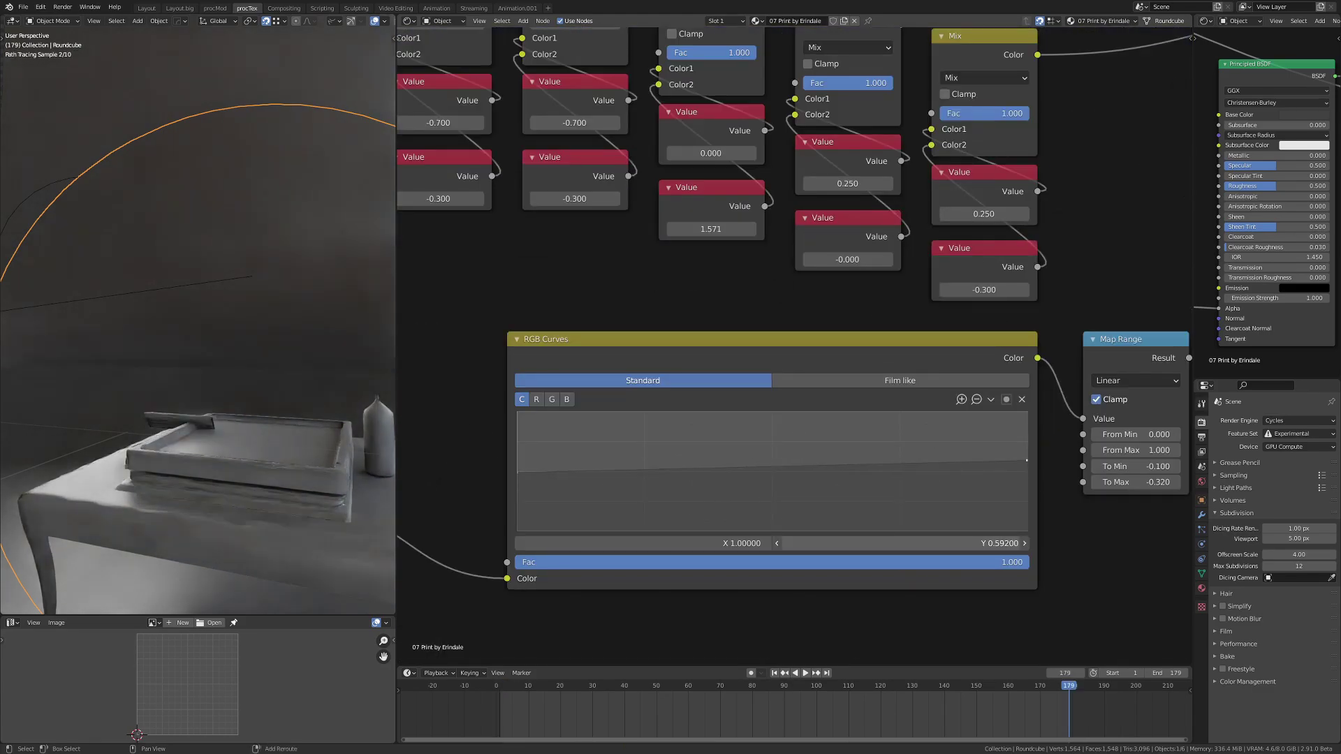
key("Home")
scroll(754, 521, "up", 4)
Change a Value node from -0.300 to -0.500, raise Map Range To Max to -0.340, and save
double_click(754, 519)
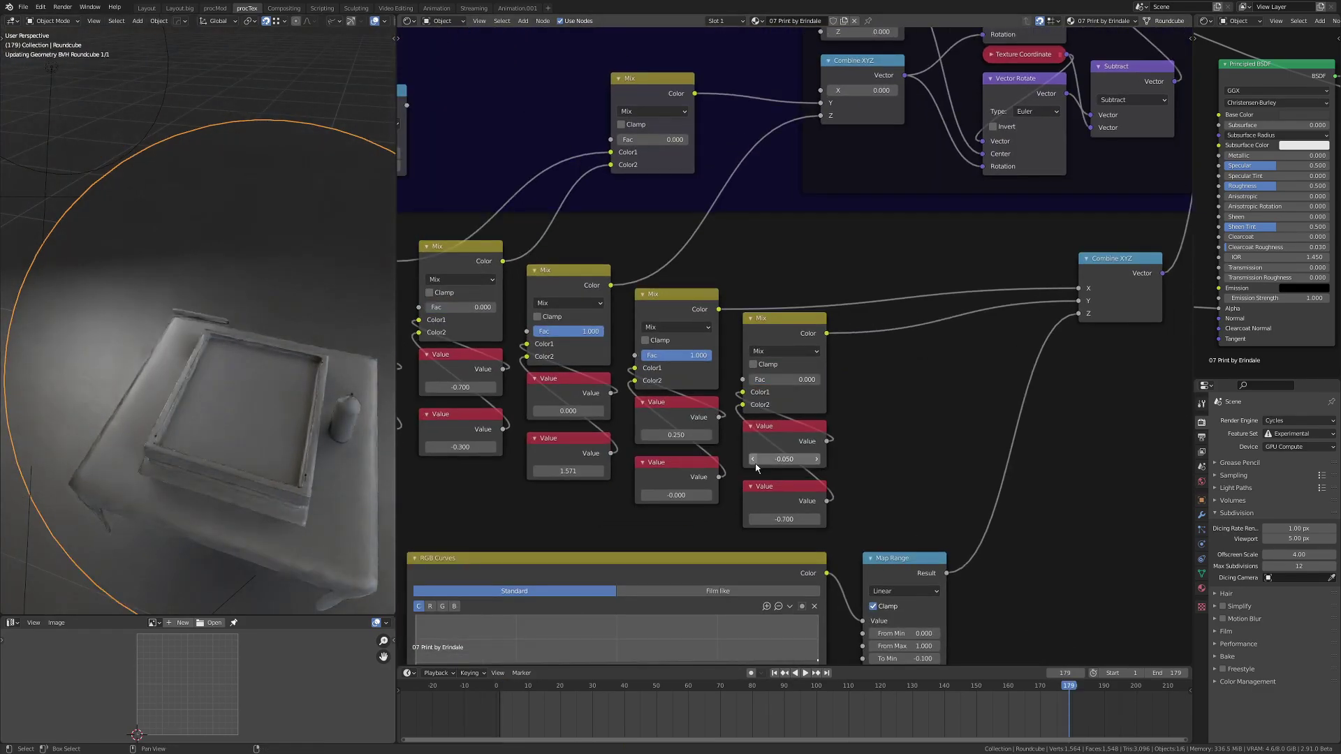
key("Home")
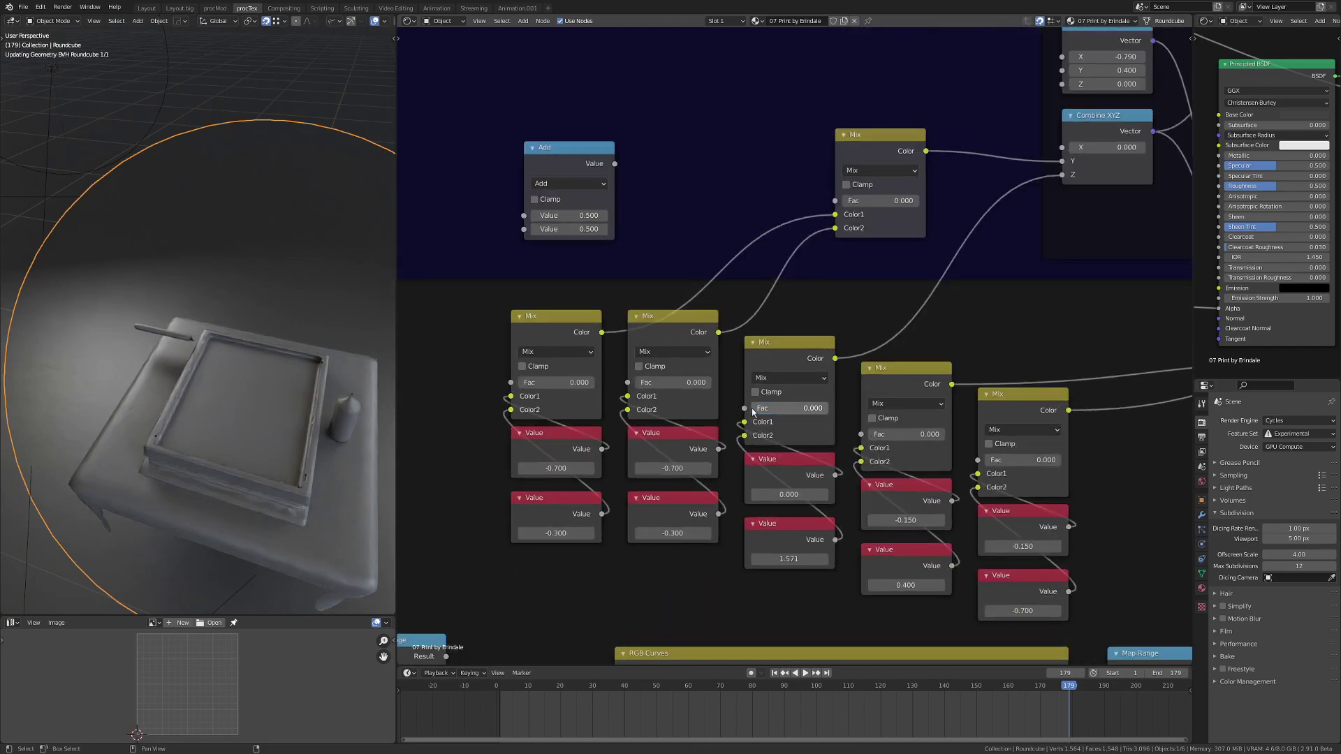
scroll(539, 479, "up", 5)
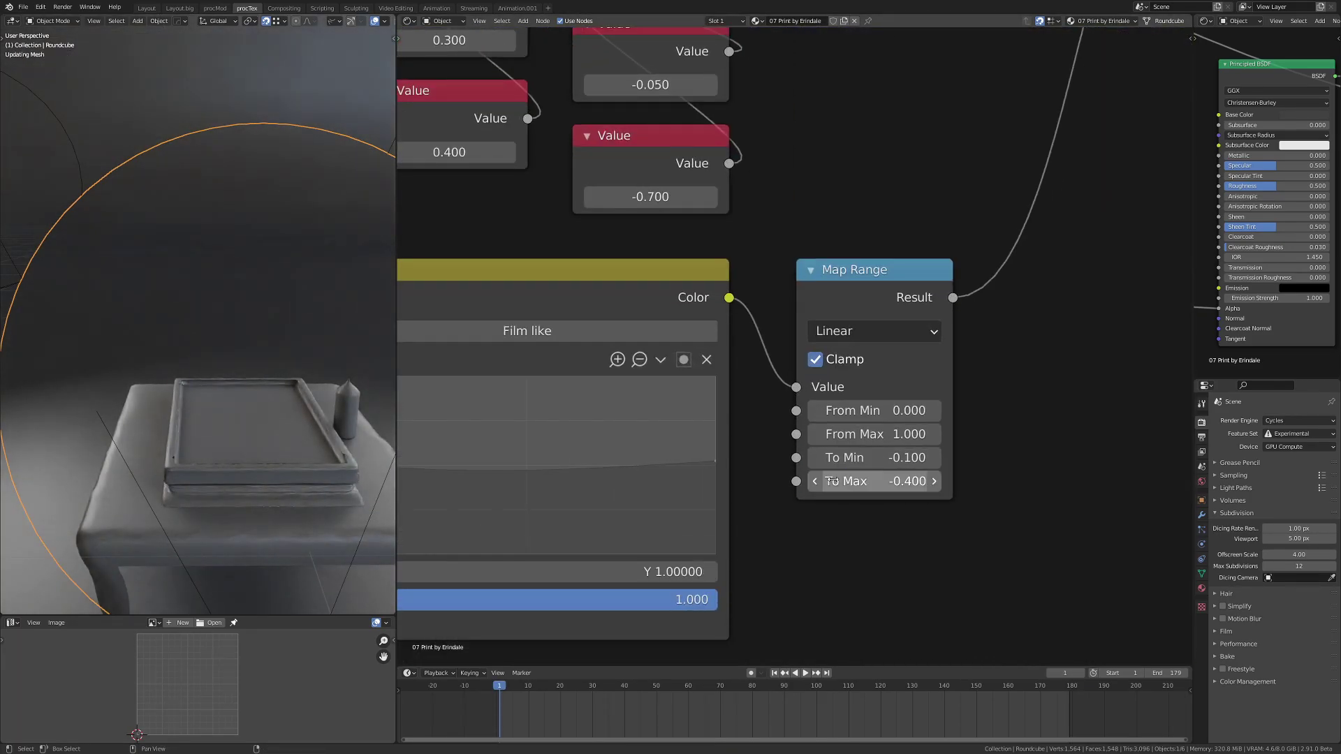
left_click_drag(831, 481, 849, 481)
key("ctrl+s")
Scrub the animation back to frame 31 while viewing the lower-left nodes
scroll(781, 338, "down", 5)
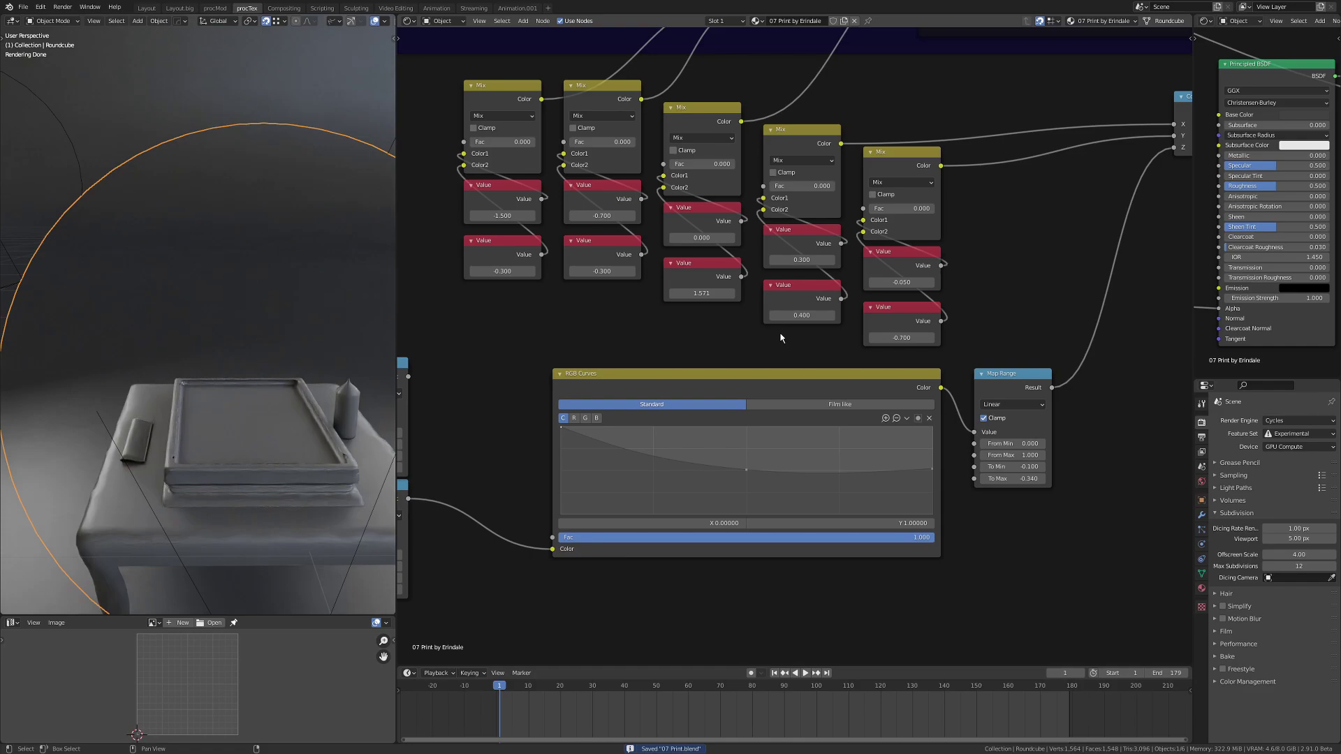
scroll(564, 427, "down", 3)
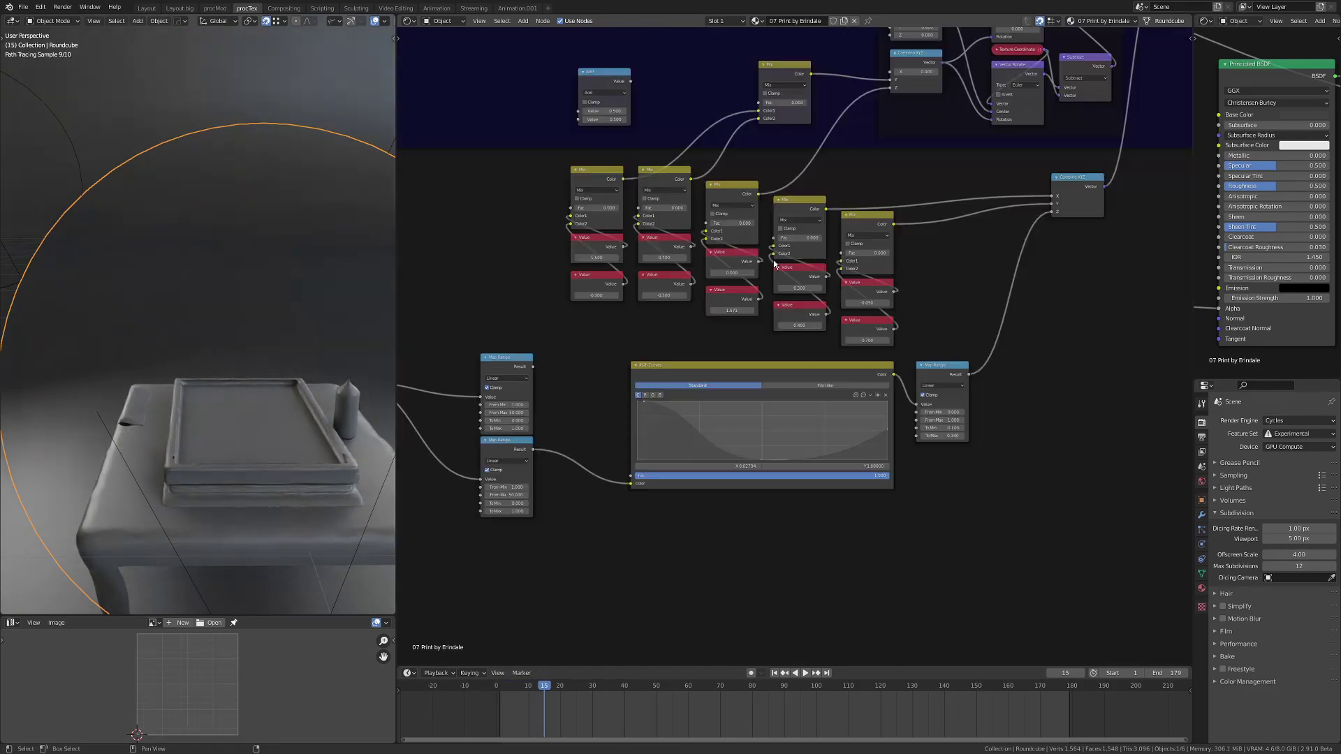
middle_click_drag(741, 221, 682, 338)
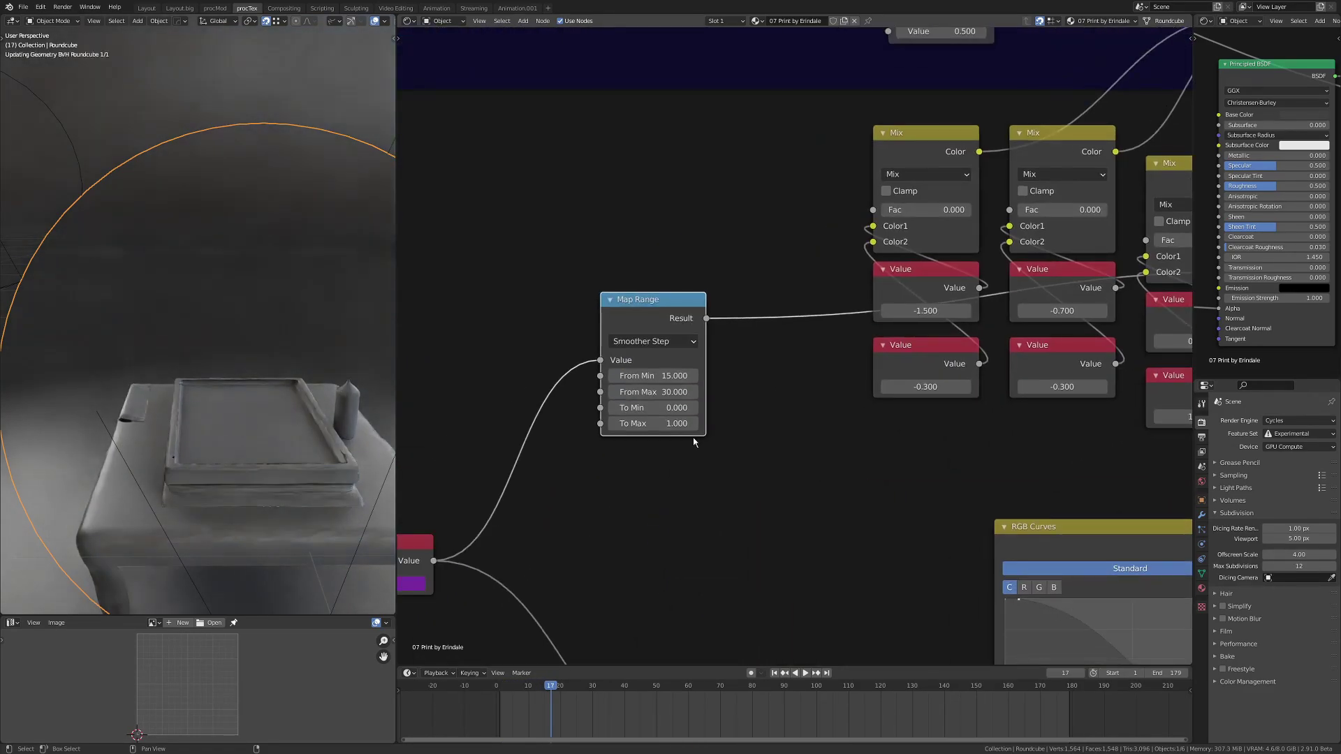
scroll(754, 348, "down", 5)
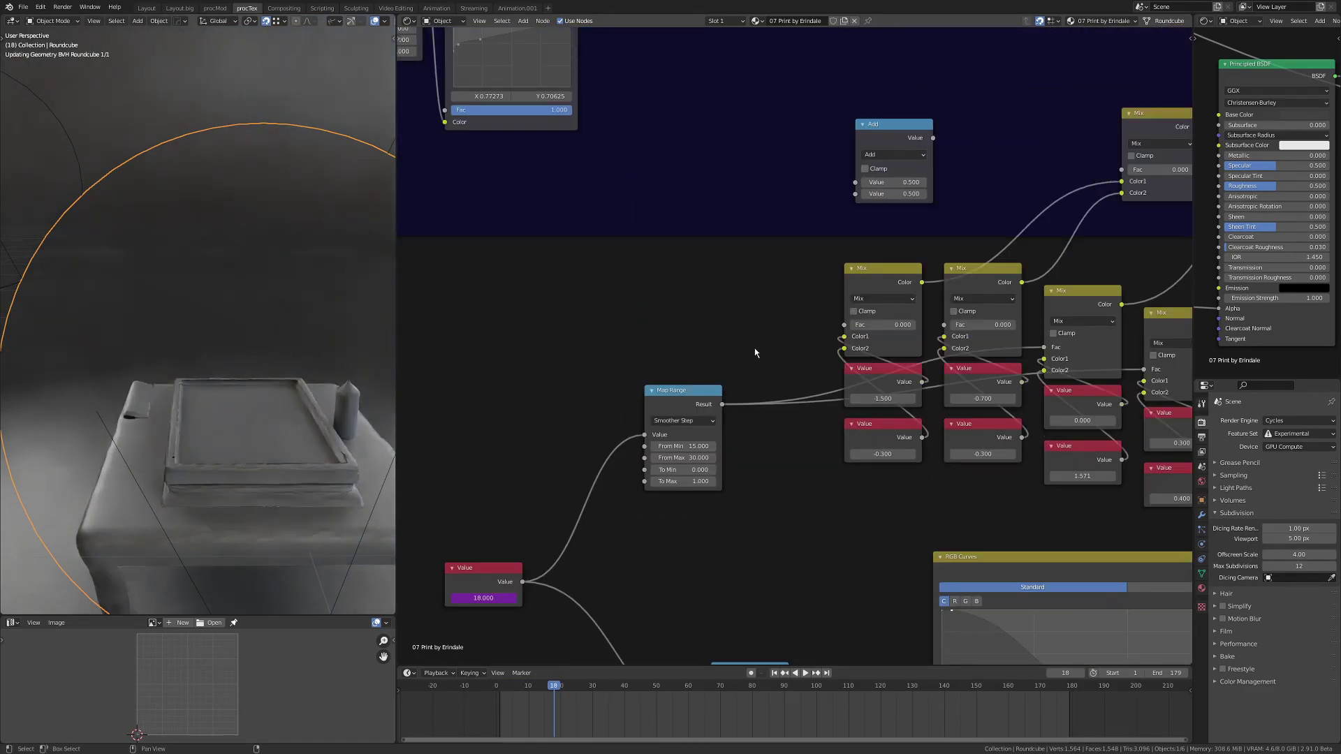
scroll(557, 421, "up", 6)
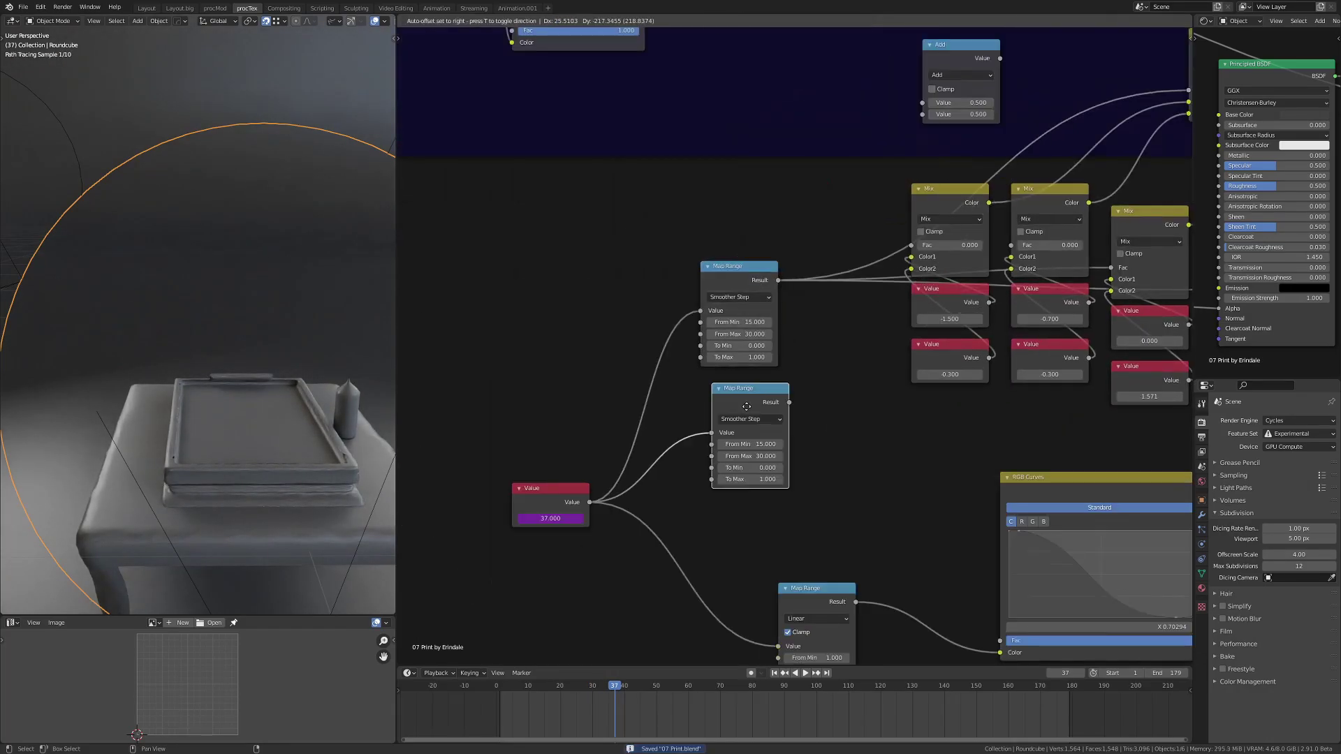
middle_click_drag(866, 488, 891, 415)
scroll(890, 414, "down", 2)
scroll(799, 464, "up", 3)
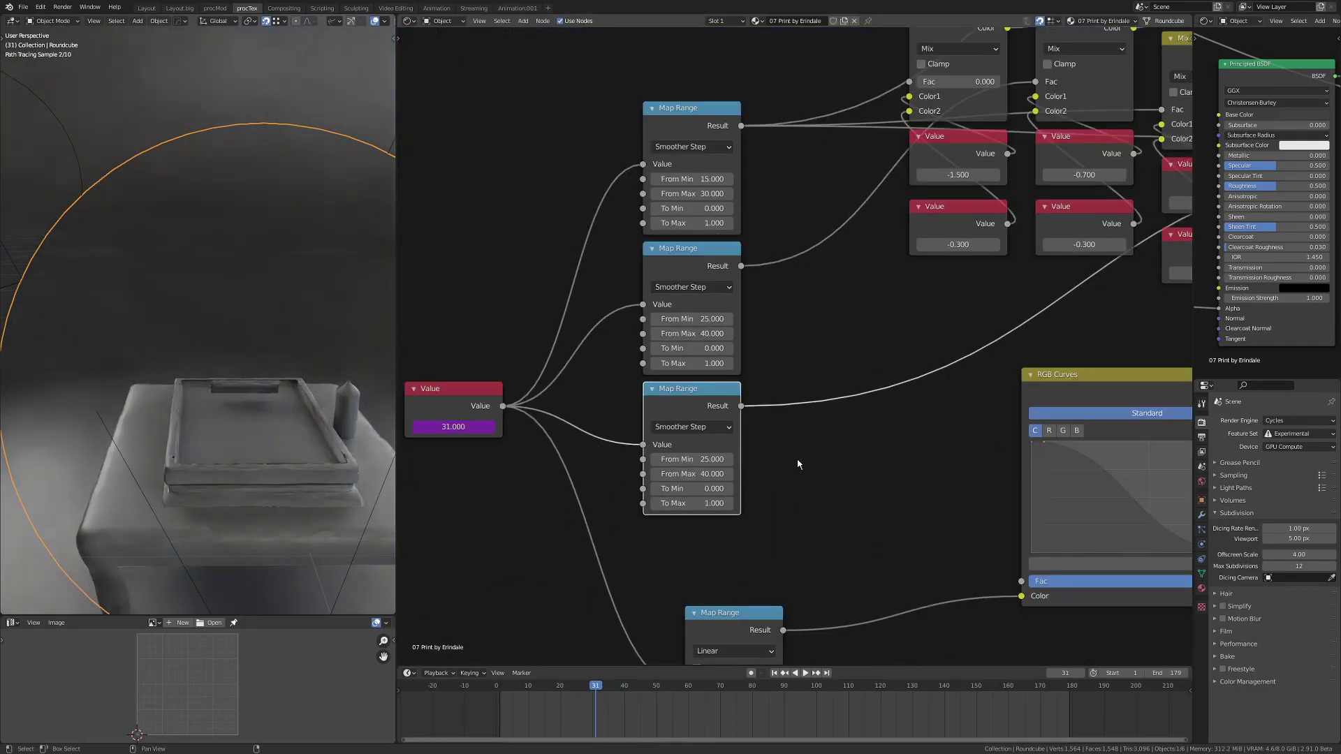
Bring the RGB Curves and Map Range nodes into view and save the file
middle_click_drag(648, 585, 875, 444)
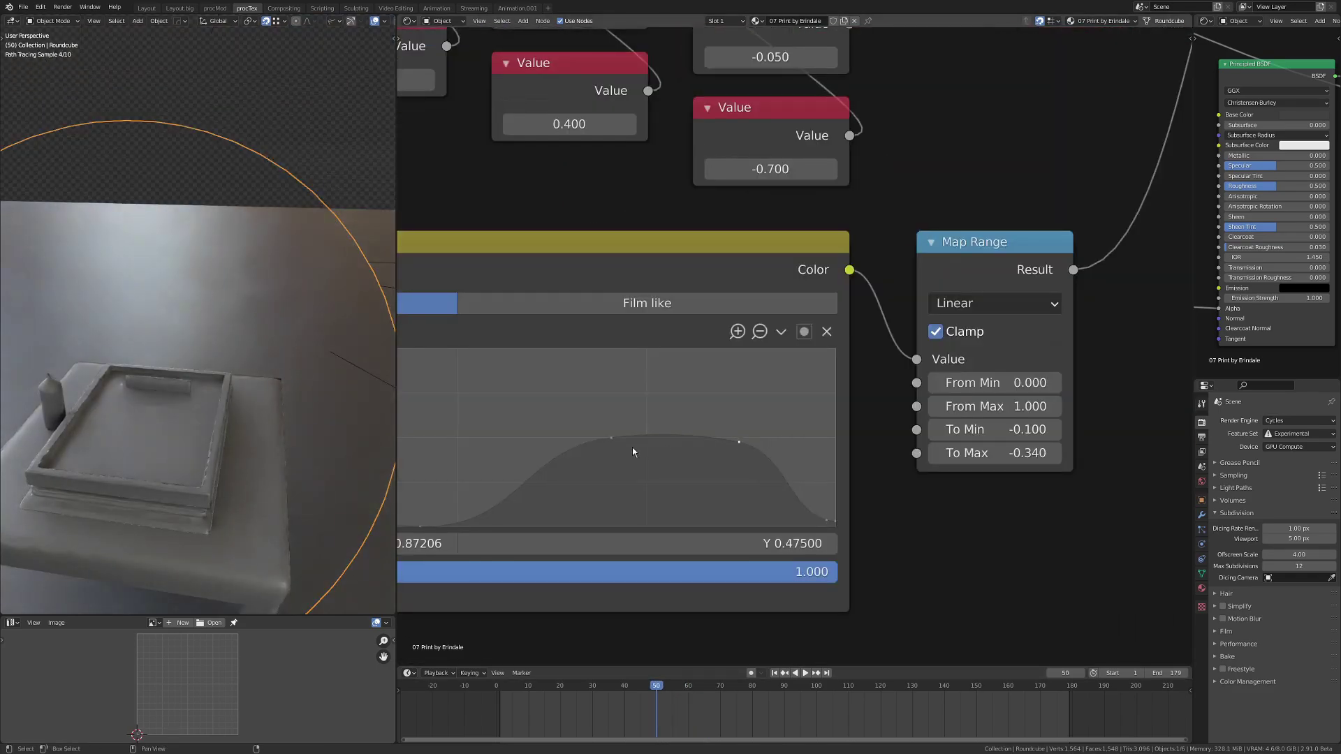
middle_click_drag(631, 447, 1016, 223)
scroll(650, 511, "down", 2)
key("ctrl+s")
scroll(844, 472, "down", 4)
scroll(464, 274, "up", 5)
Move the Map Range node inside the SCREEN ROTATION frame
middle_click_drag(465, 274, 577, 274)
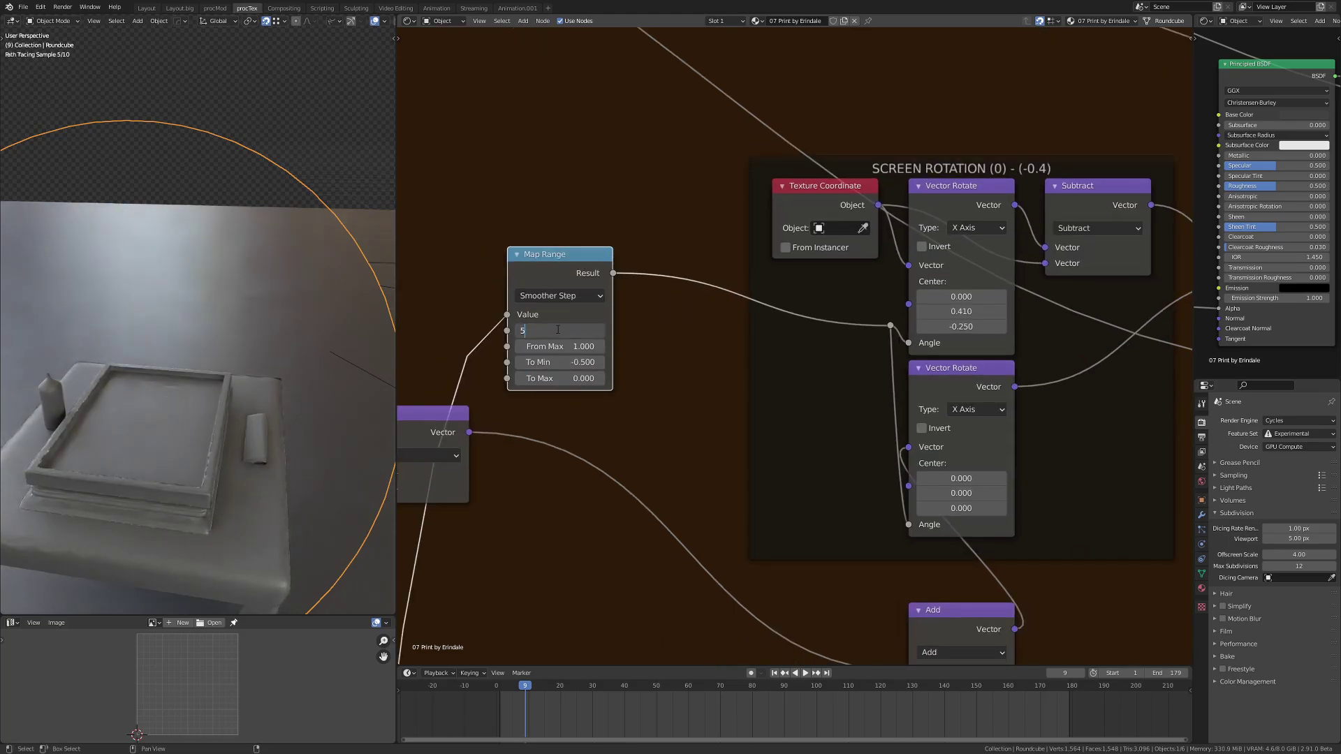
scroll(576, 275, "down", 2)
left_click_drag(573, 264, 822, 361)
scroll(822, 361, "down", 6)
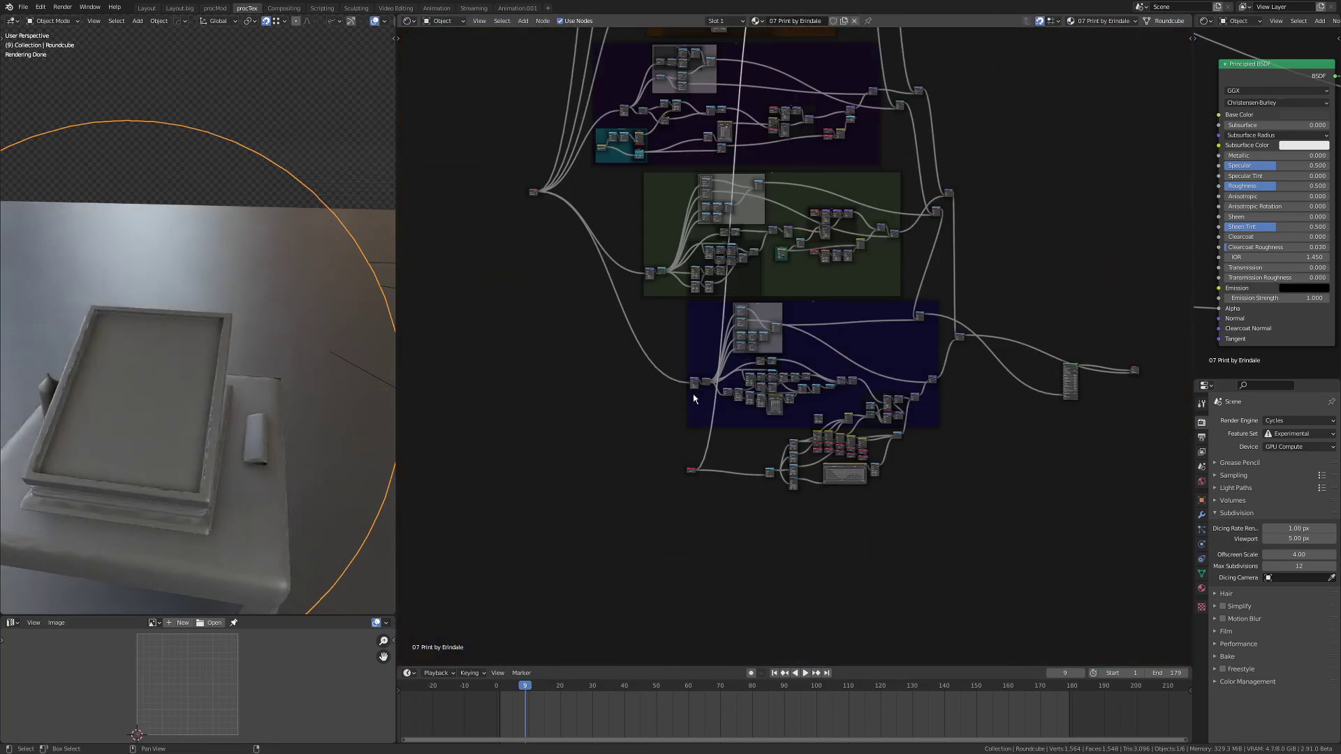
scroll(694, 398, "up", 3)
Set the Invert's Map Range From Min to 2
middle_click_drag(694, 398, 694, 559)
scroll(693, 559, "up", 4)
right_click(687, 302)
middle_click_drag(687, 301, 587, 401)
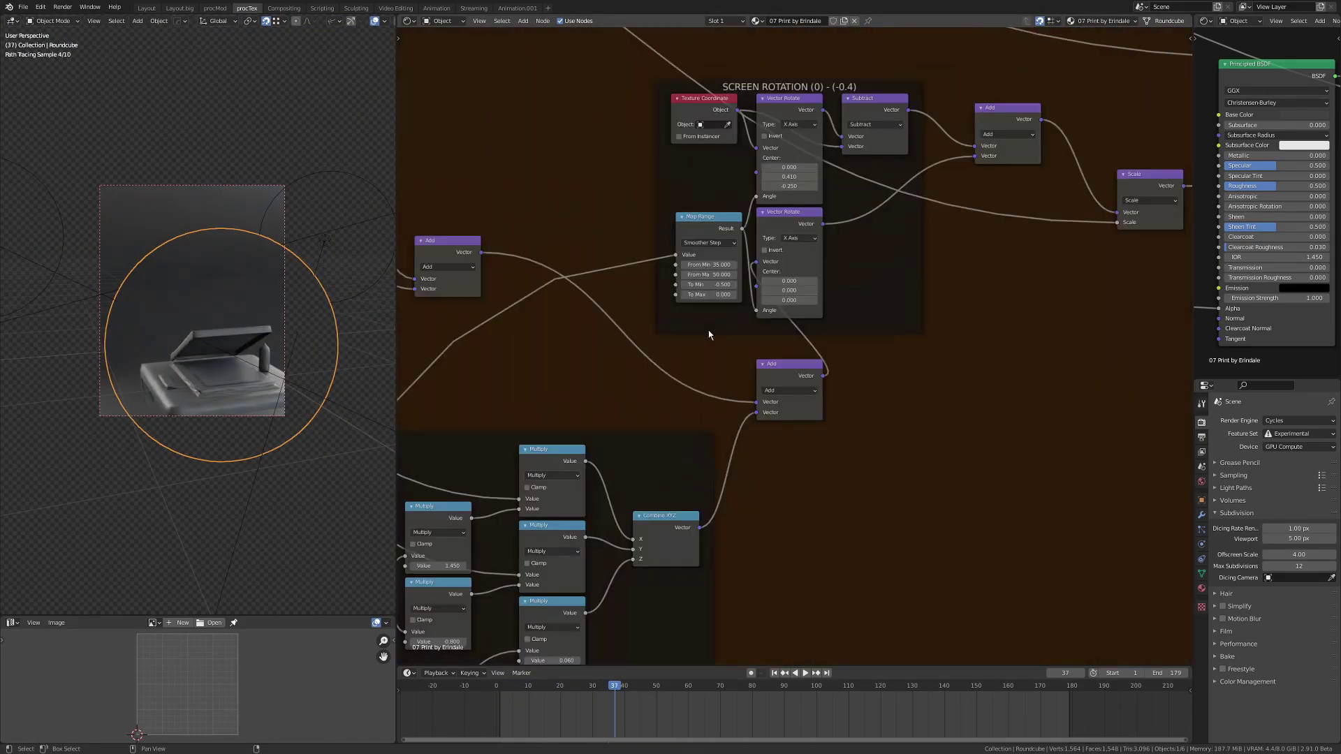
double_click(686, 327)
type("20")
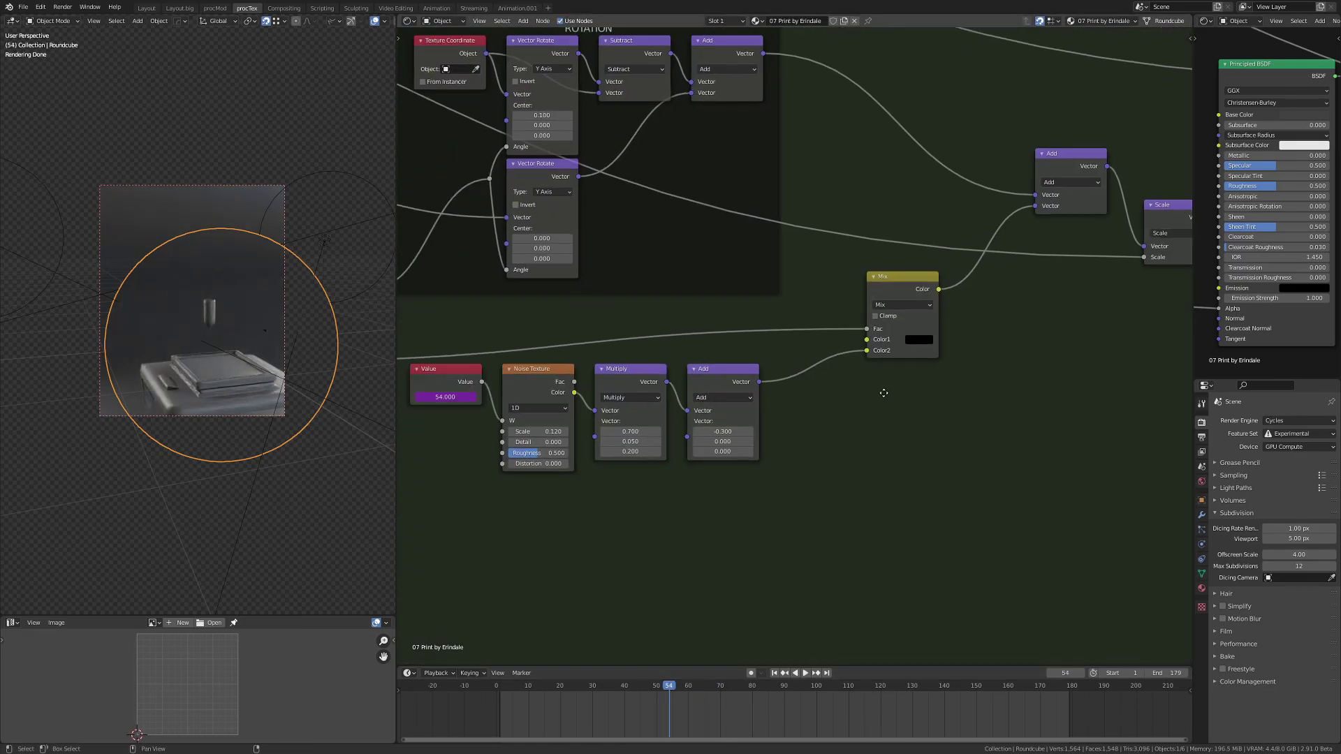
Enter 48.0 as the Subtract node's frame offset value
scroll(745, 472, "up", 4)
scroll(865, 460, "down", 4)
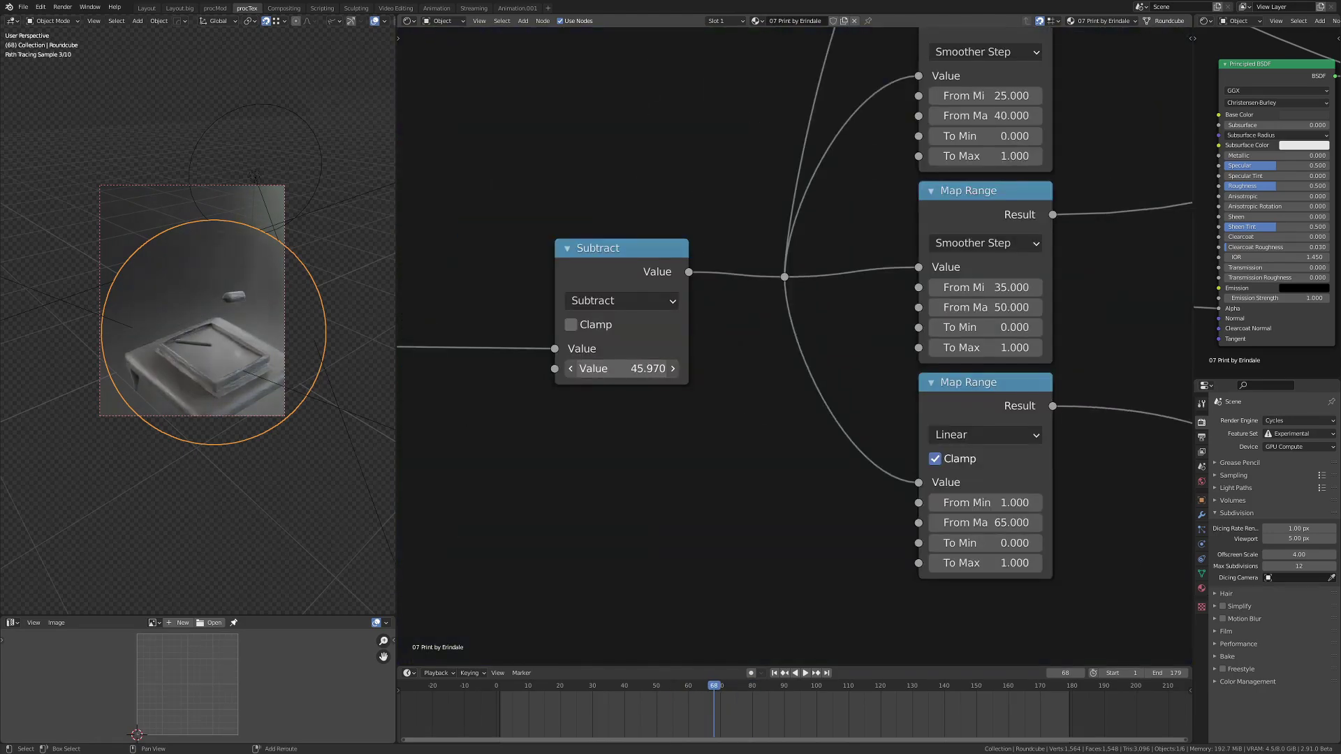
double_click(640, 369)
type("48.0")
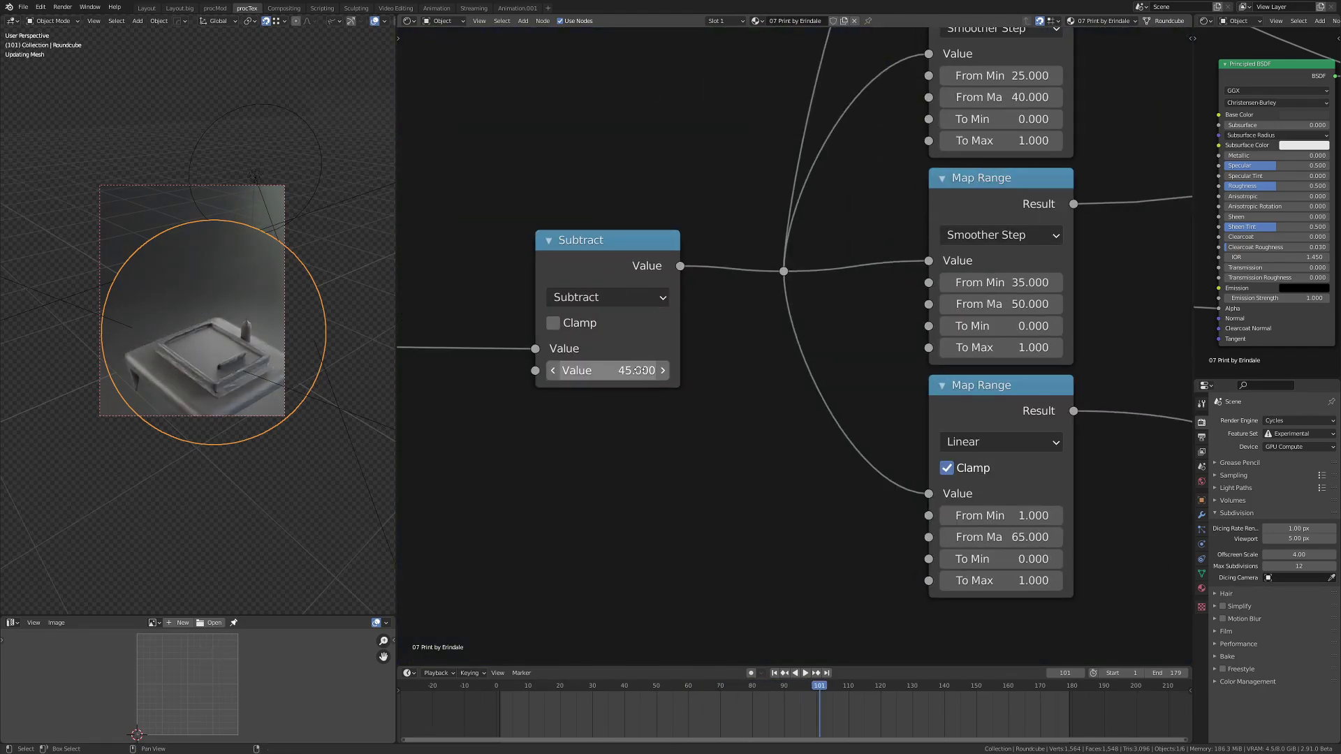
Save the blend file while looking over the timing nodes
scroll(718, 366, "down", 5)
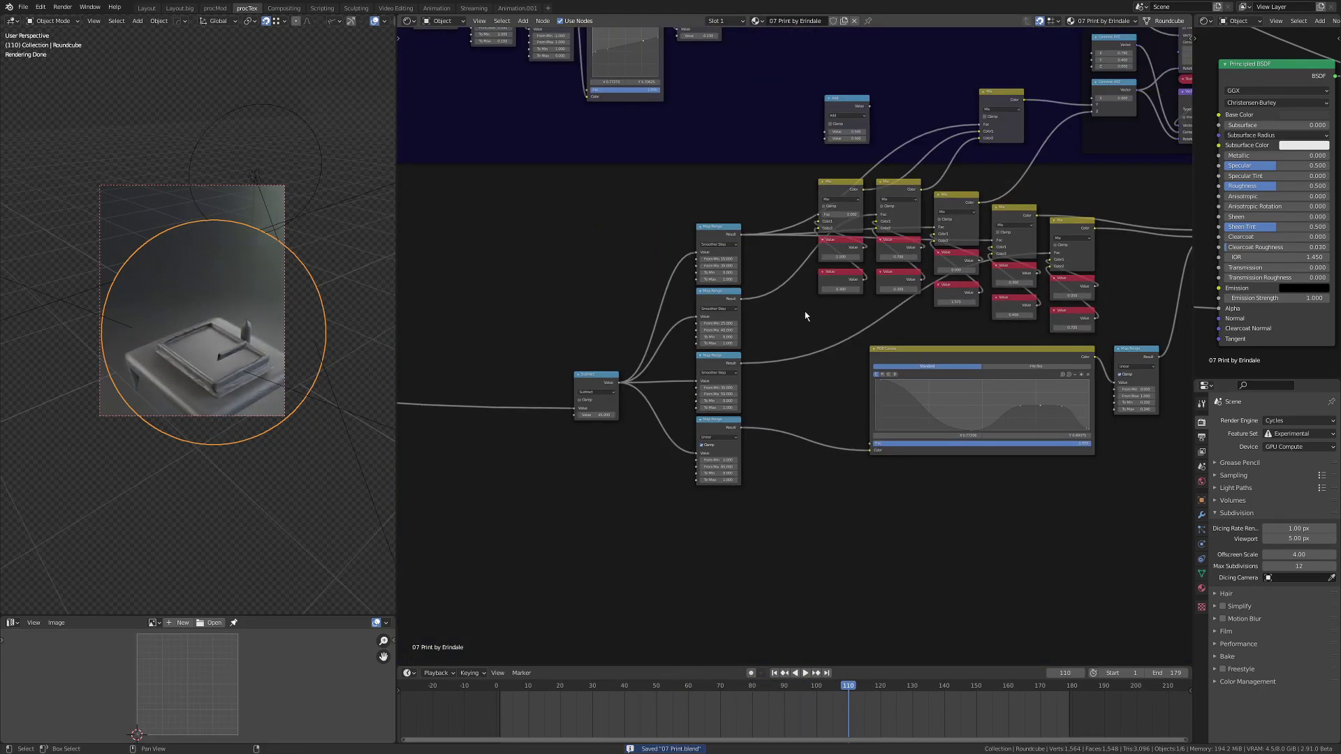
scroll(717, 370, "down", 2)
scroll(716, 370, "up", 6)
key("ctrl+s")
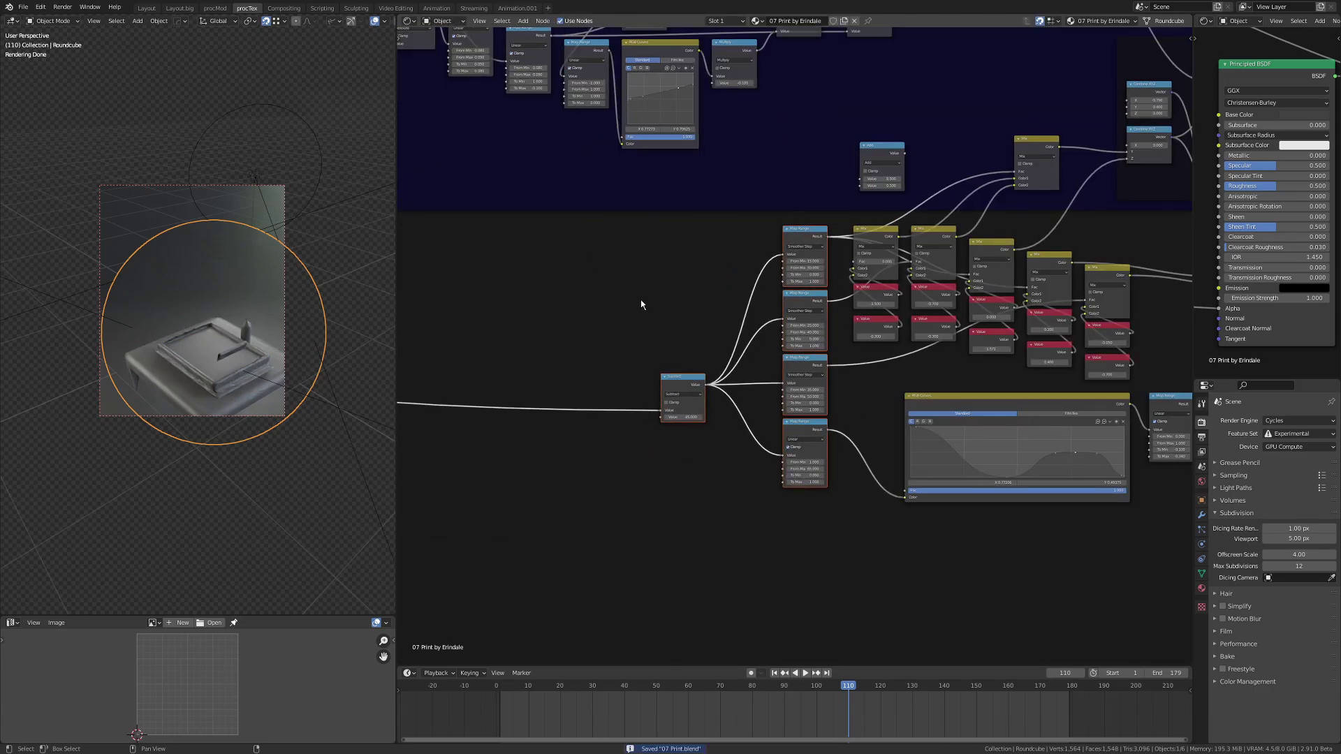
scroll(641, 324, "down", 5)
scroll(653, 404, "up", 1)
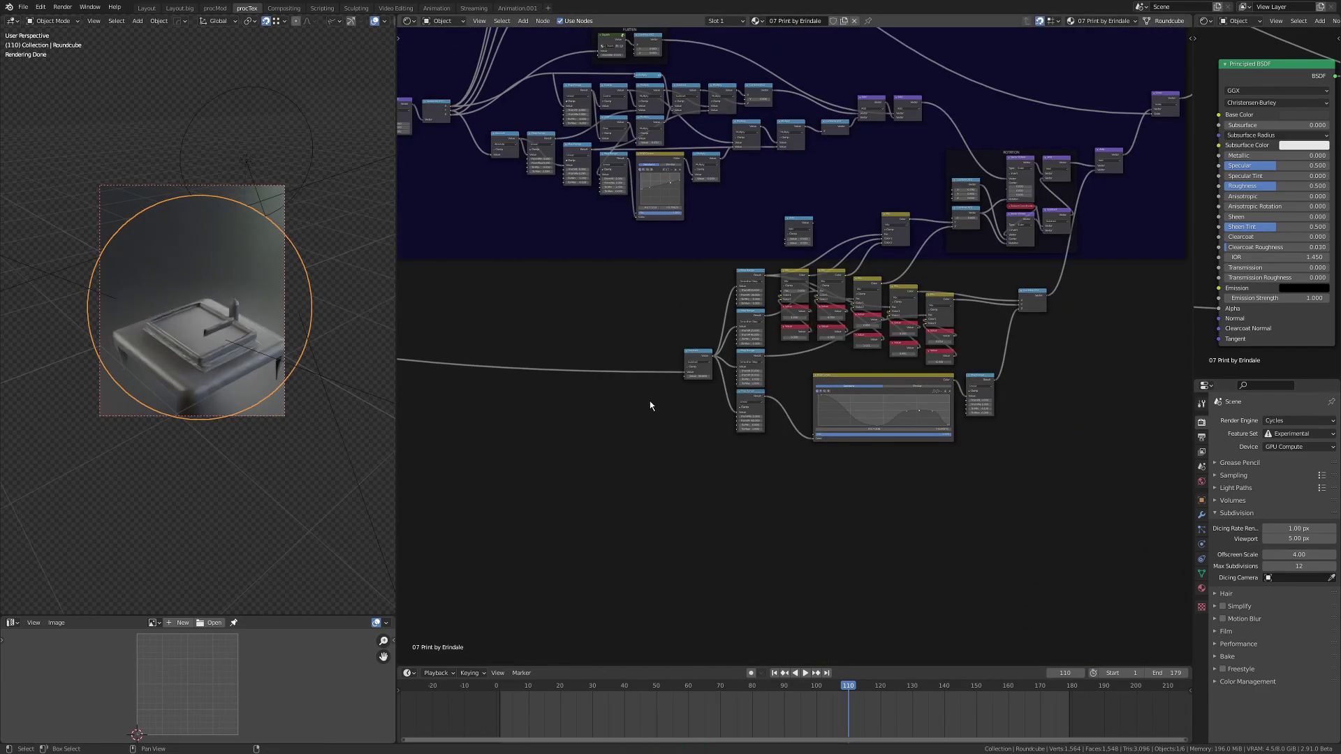
scroll(629, 274, "up", 2)
scroll(800, 402, "up", 4)
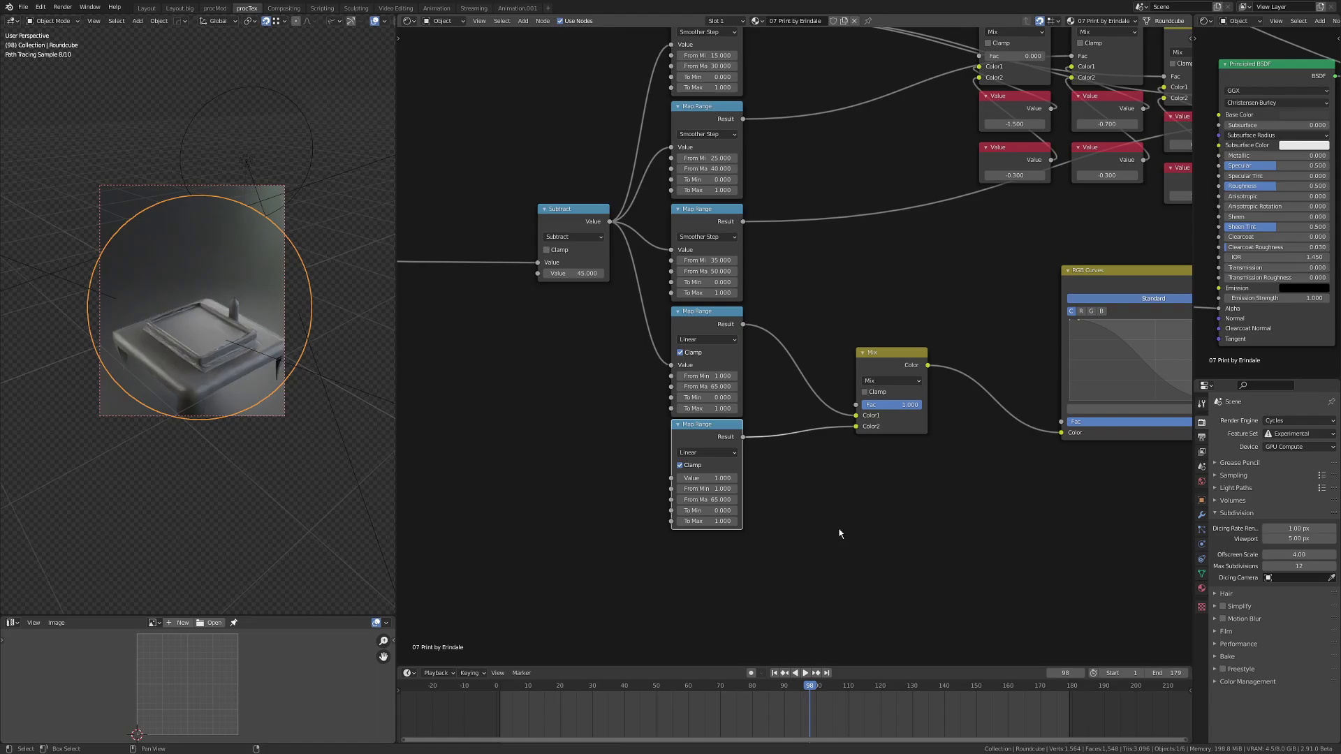
scroll(264, 444, "down", 3)
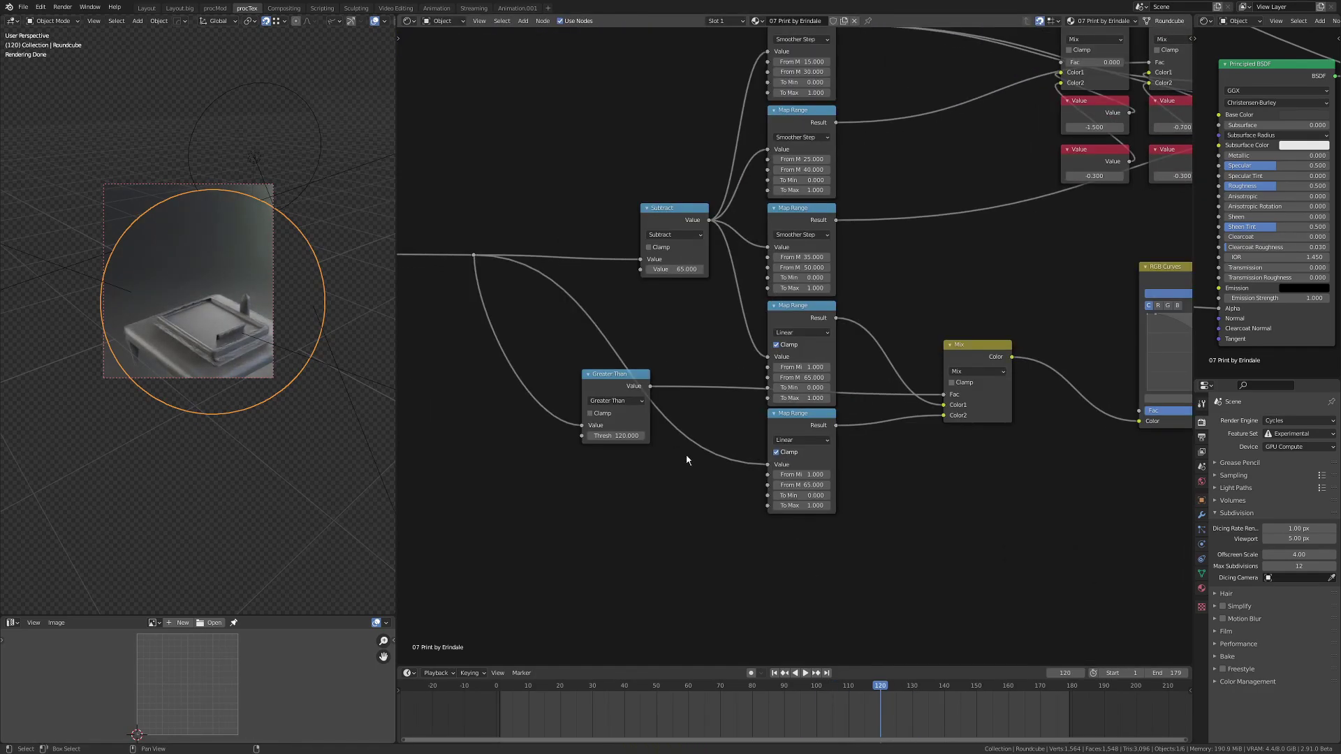
Move the new Map Range node into place and save the file
scroll(694, 419, "down", 2)
scroll(694, 419, "right", 2)
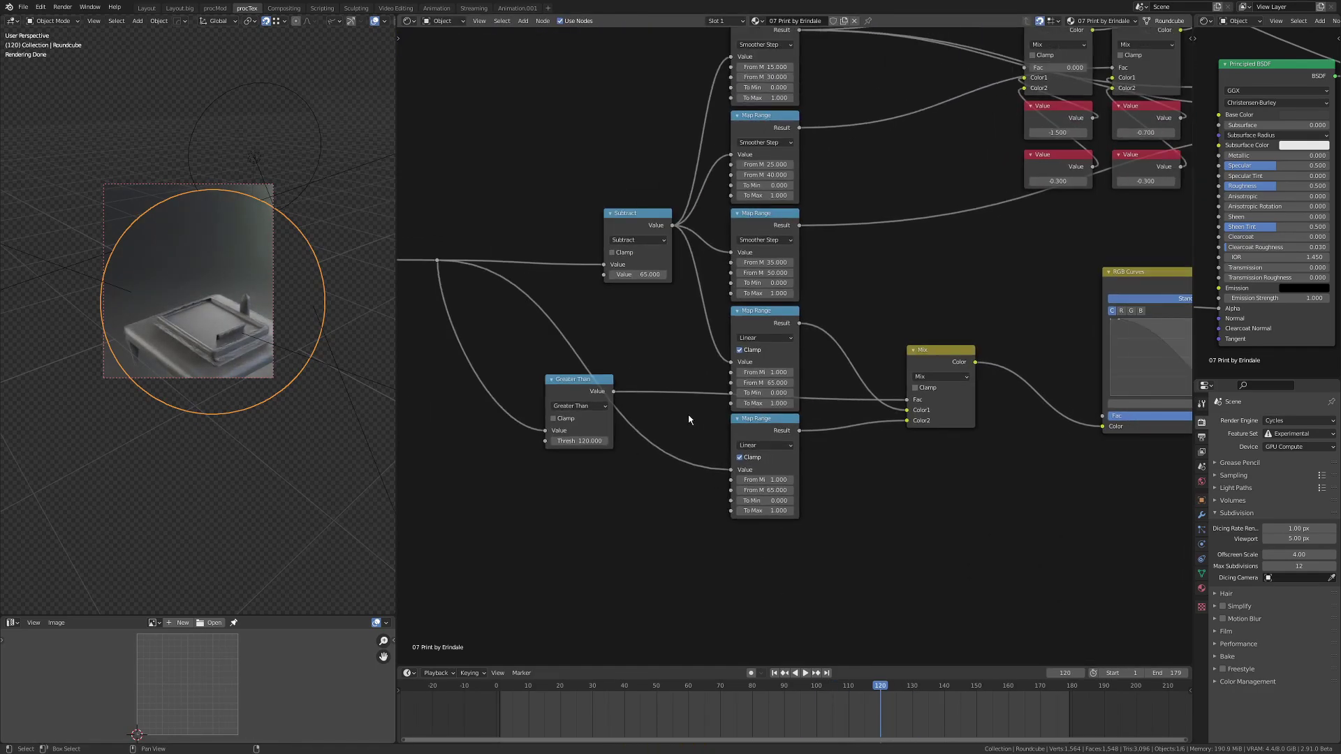
scroll(778, 476, "up", 2)
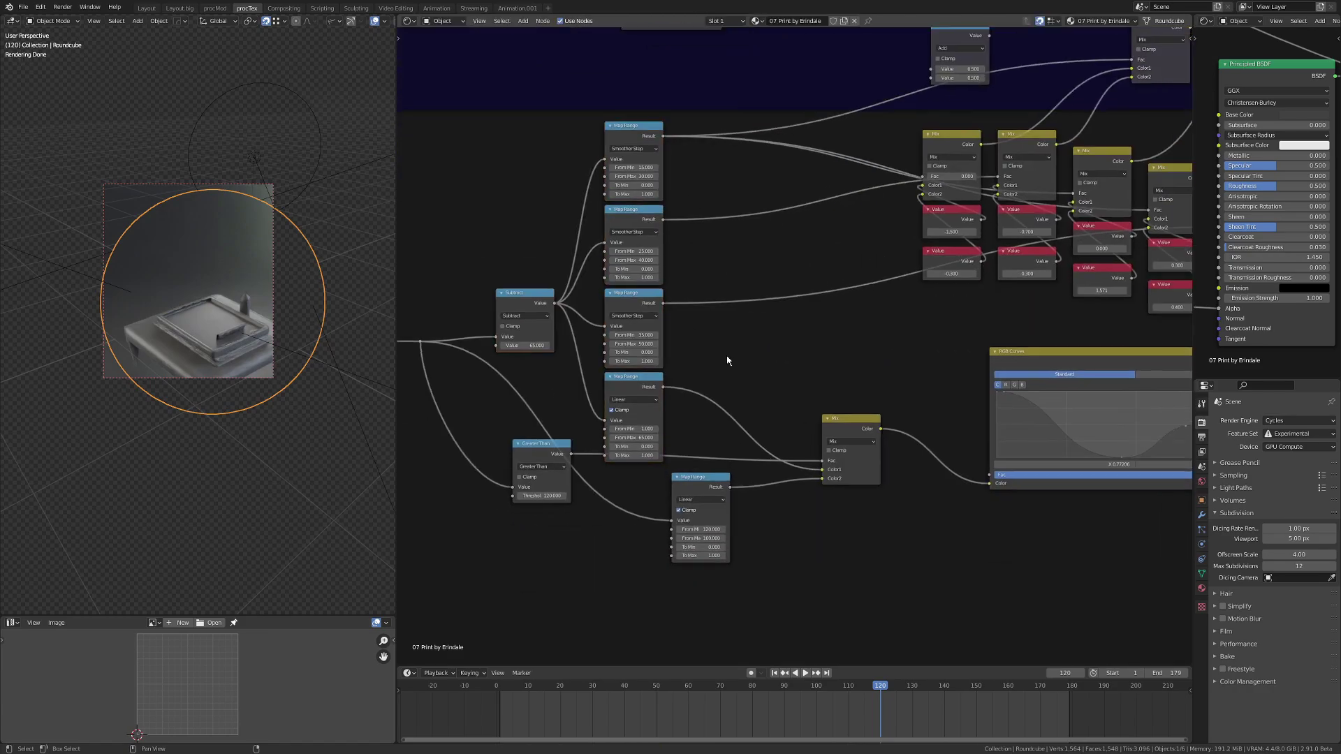
scroll(653, 384, "up", 2)
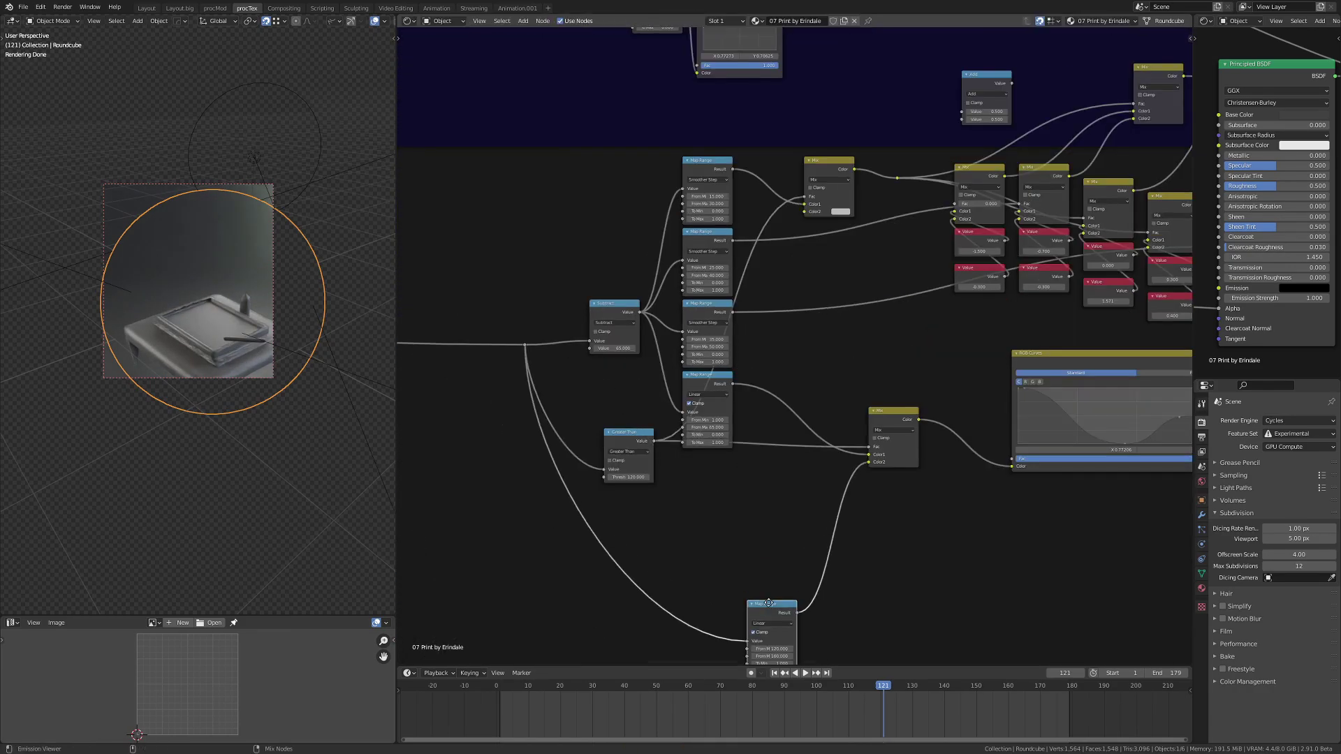
left_click_drag(775, 460, 674, 533)
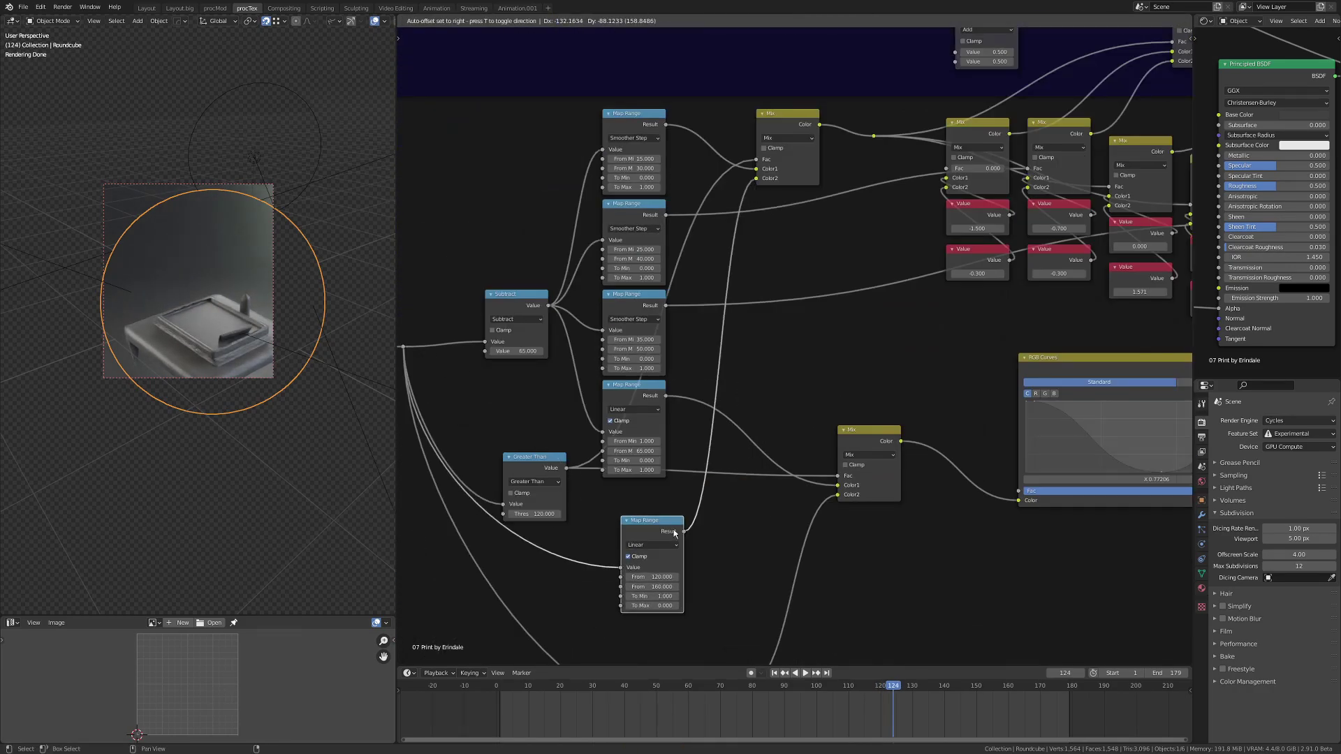
scroll(760, 303, "down", 4)
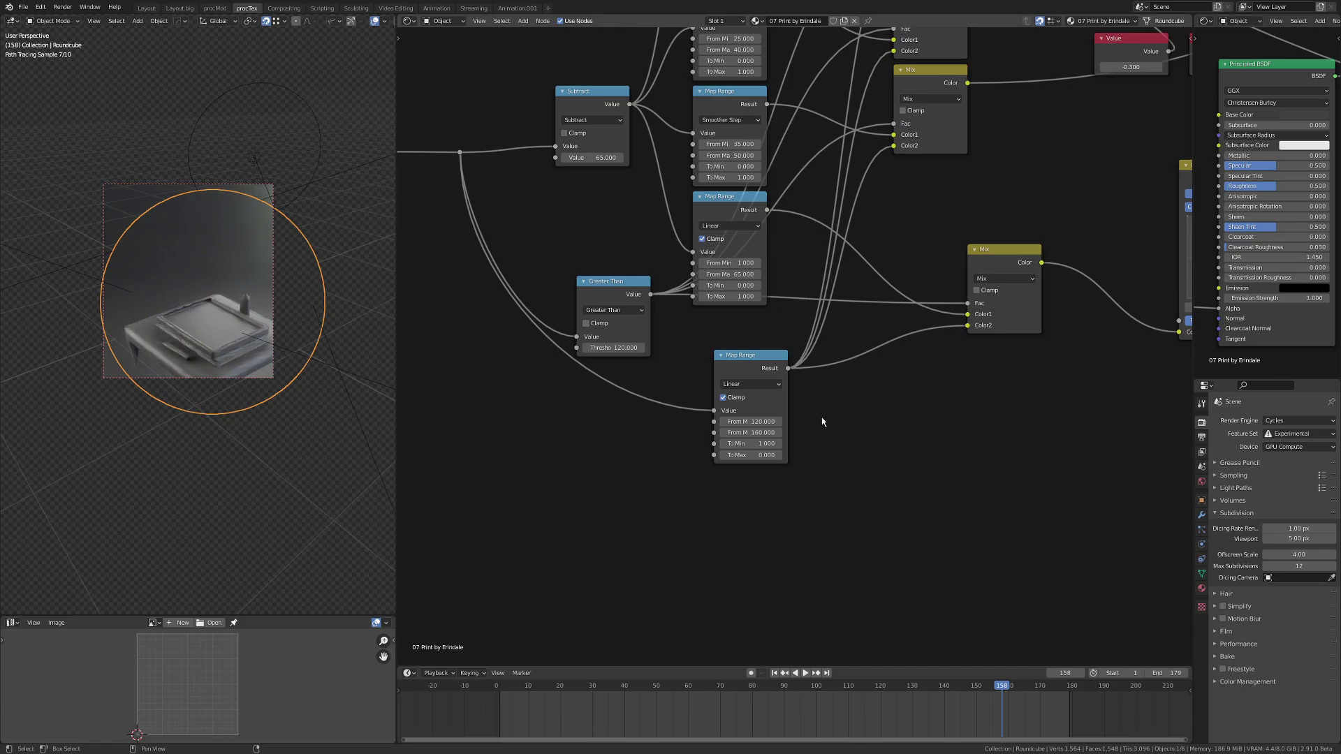
key("ctrl+s")
Select the node group and set the second Map Range's From Min to 1.0
left_click_drag(797, 426, 827, 454)
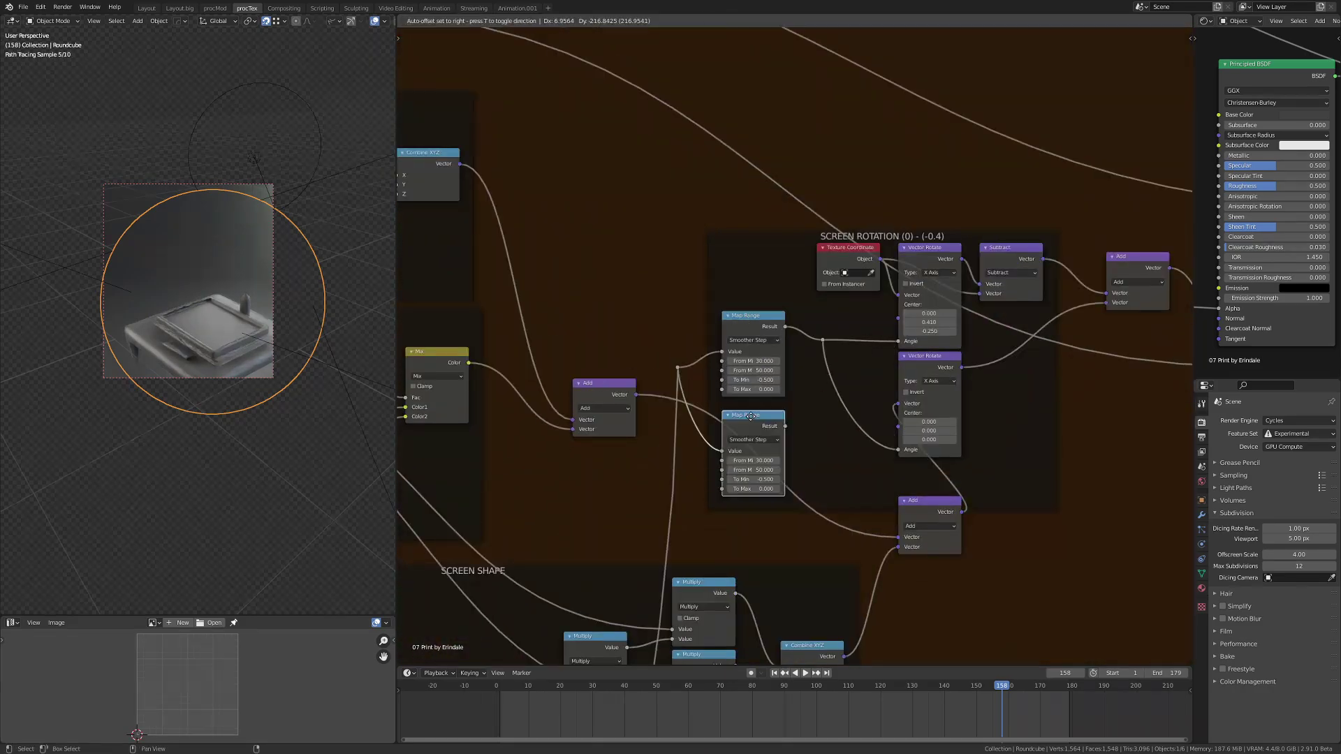
scroll(828, 358, "up", 2)
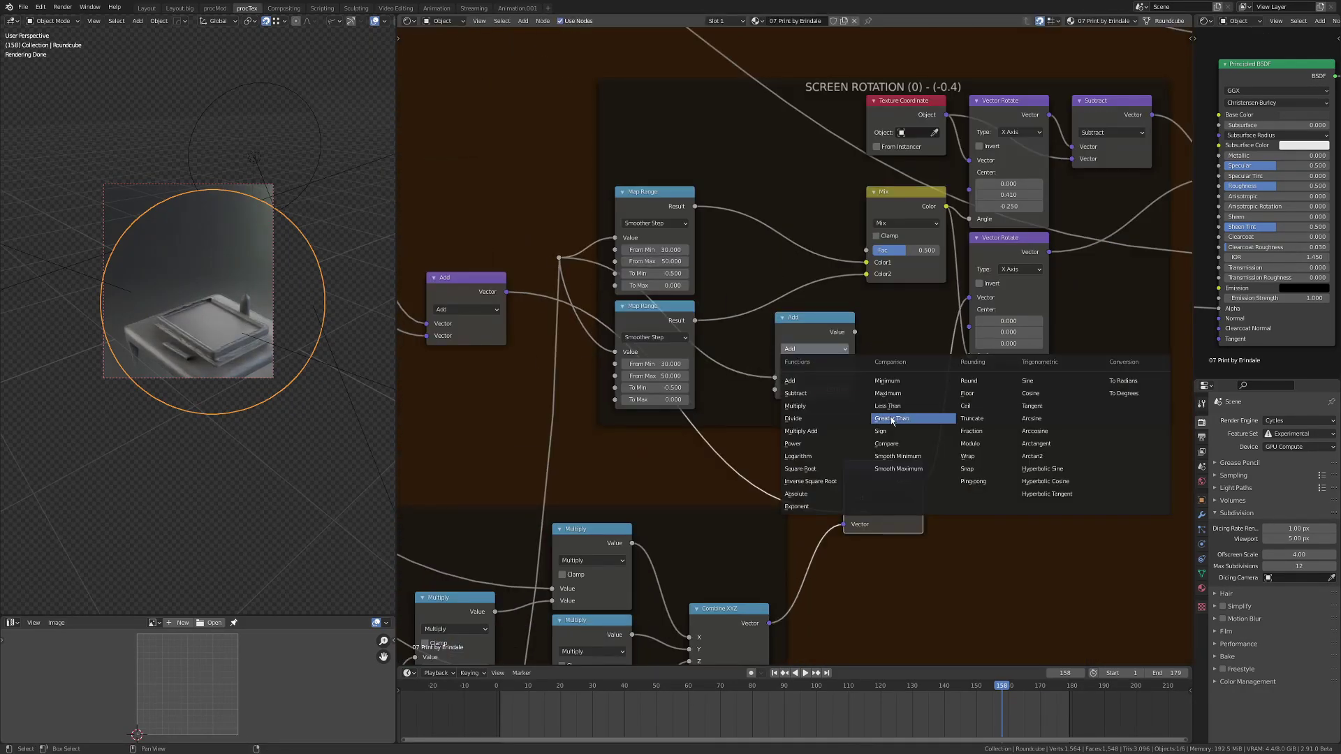
left_click(656, 363)
type("145")
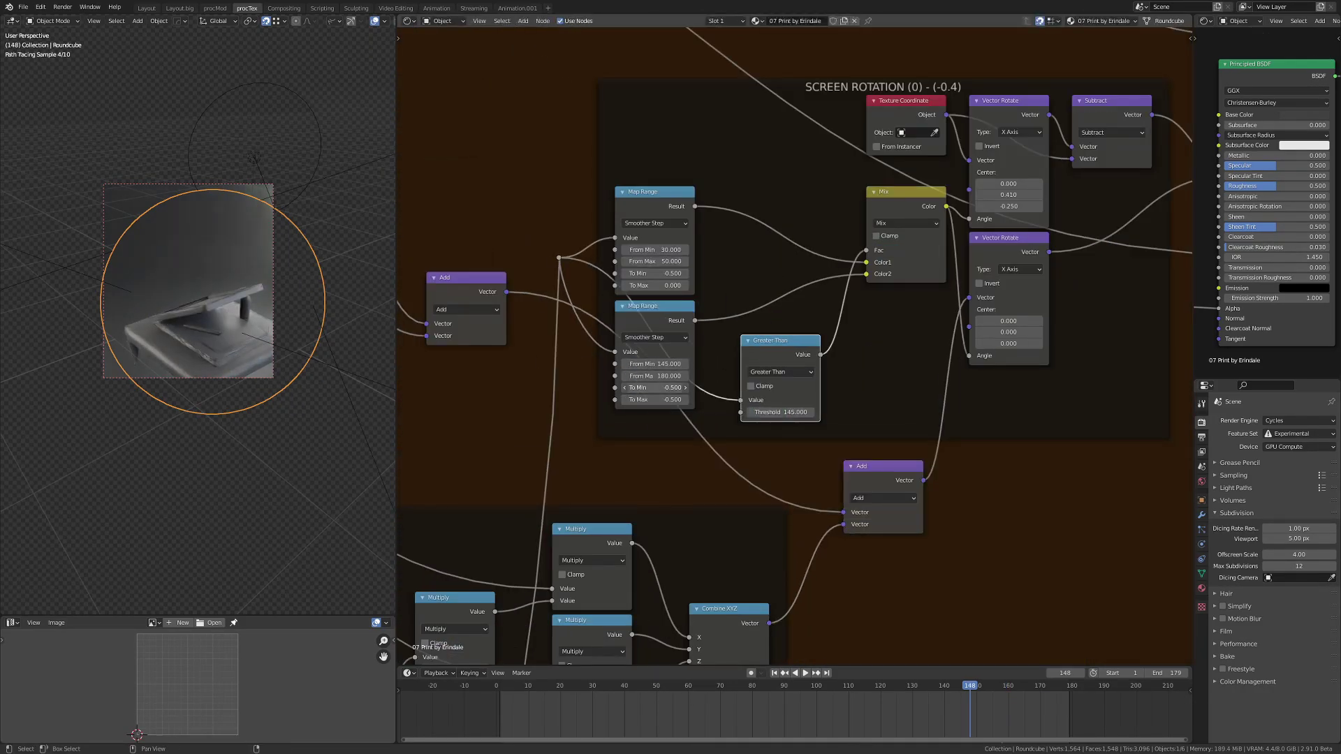
type("hg")
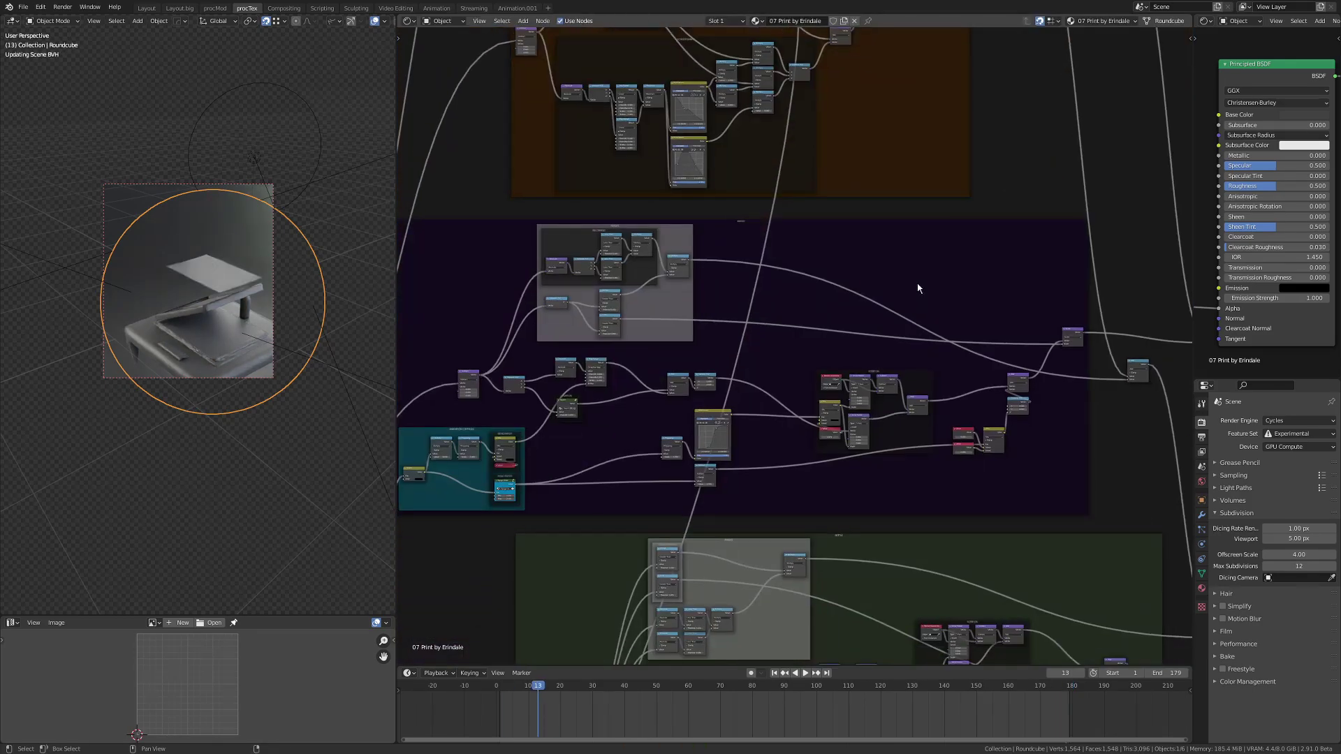
scroll(918, 288, "up", 6)
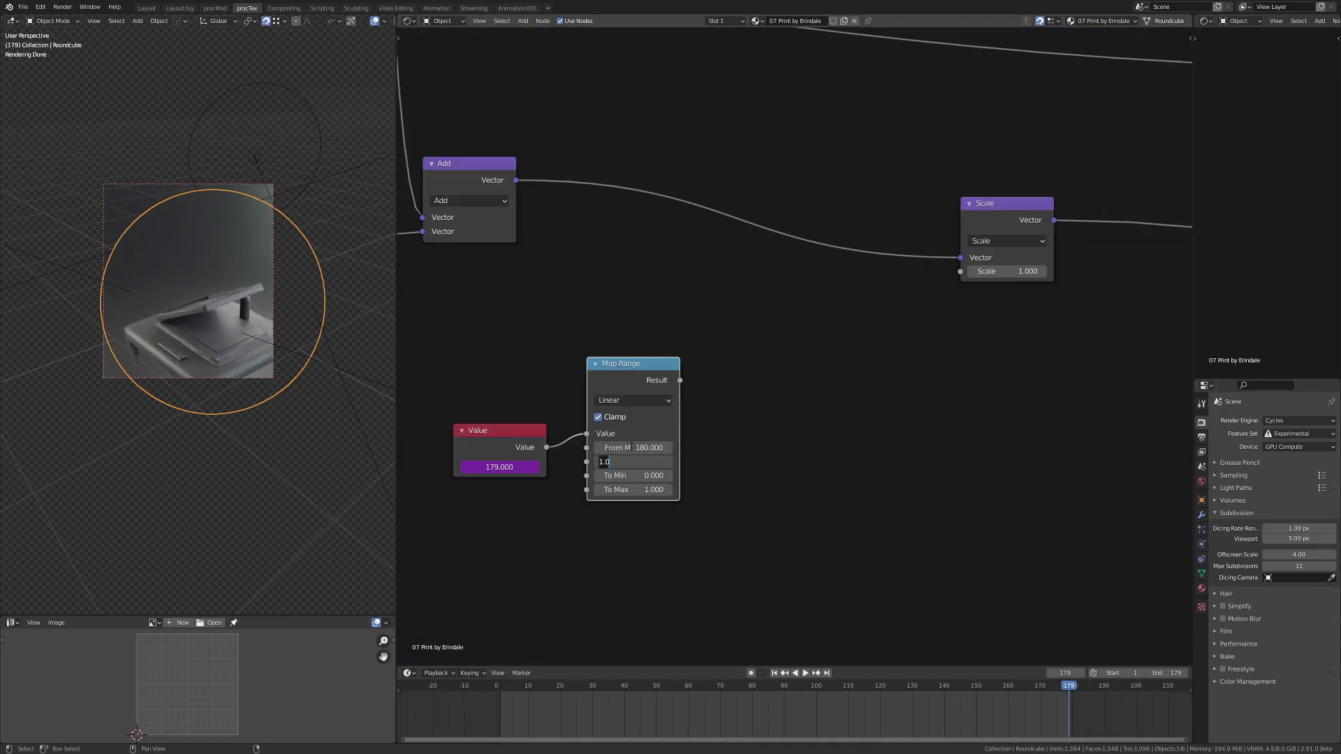
type("1.0")
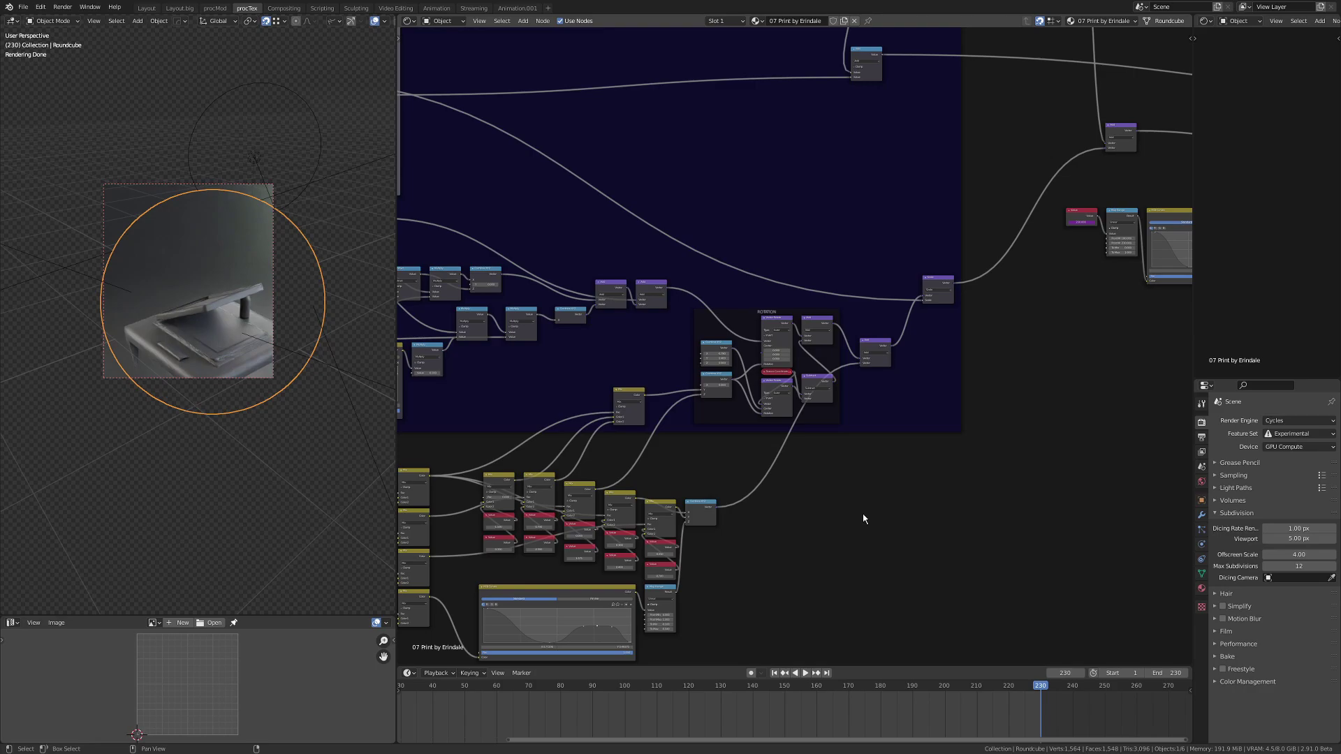
Add a Math node, check the animation at frame 216, fit the tree and save
key("q")
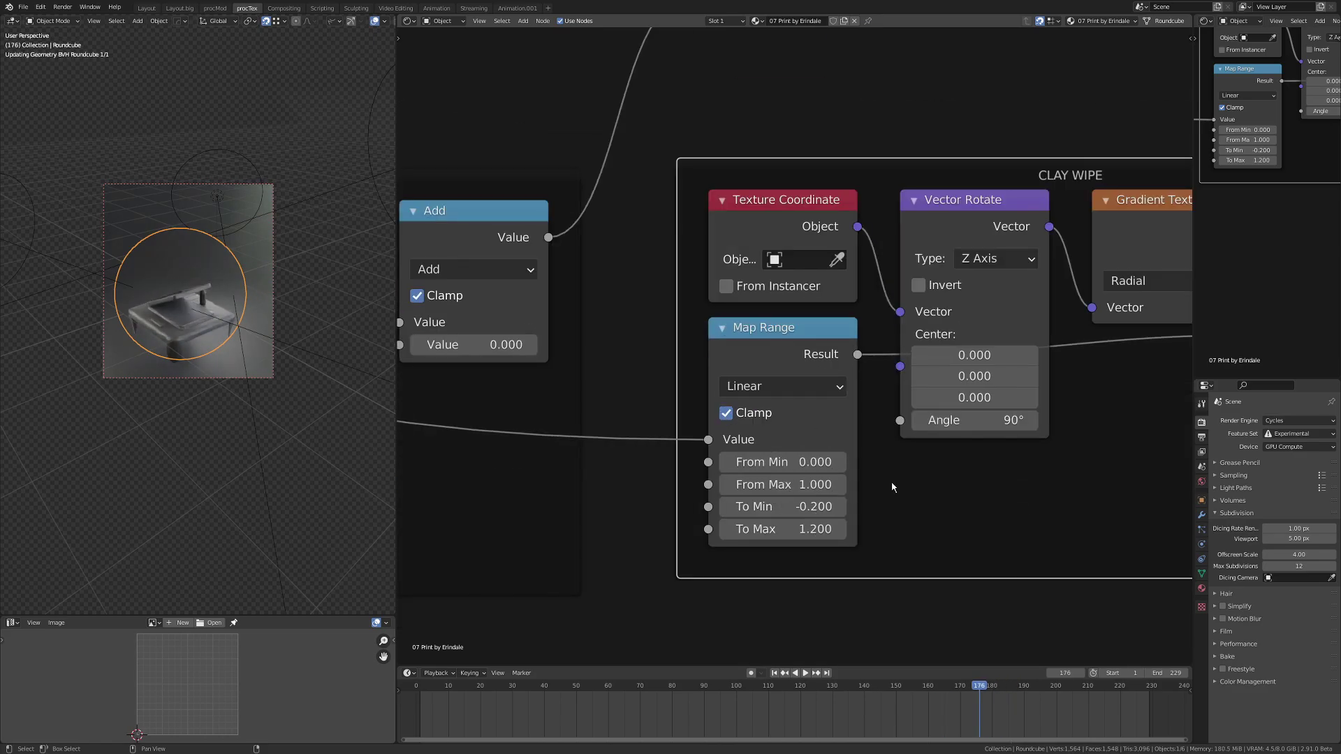
left_click(1106, 690)
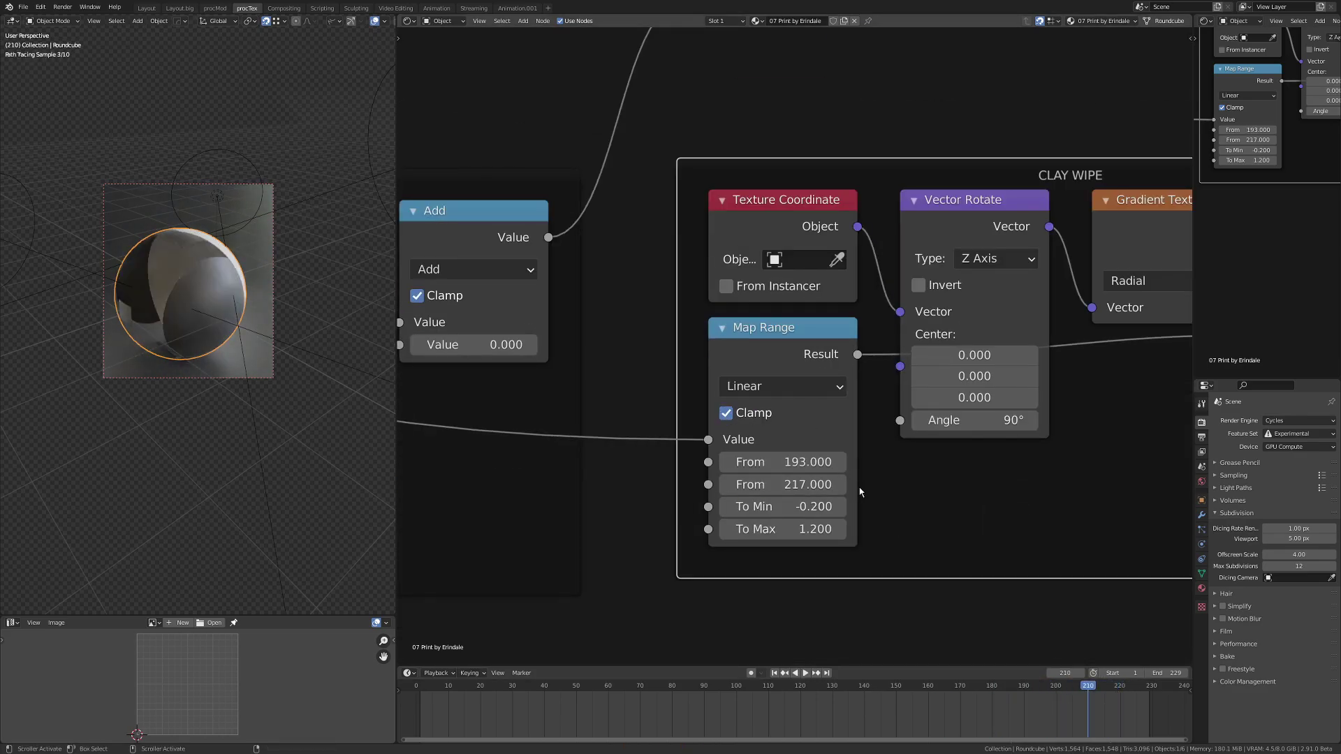
key("b")
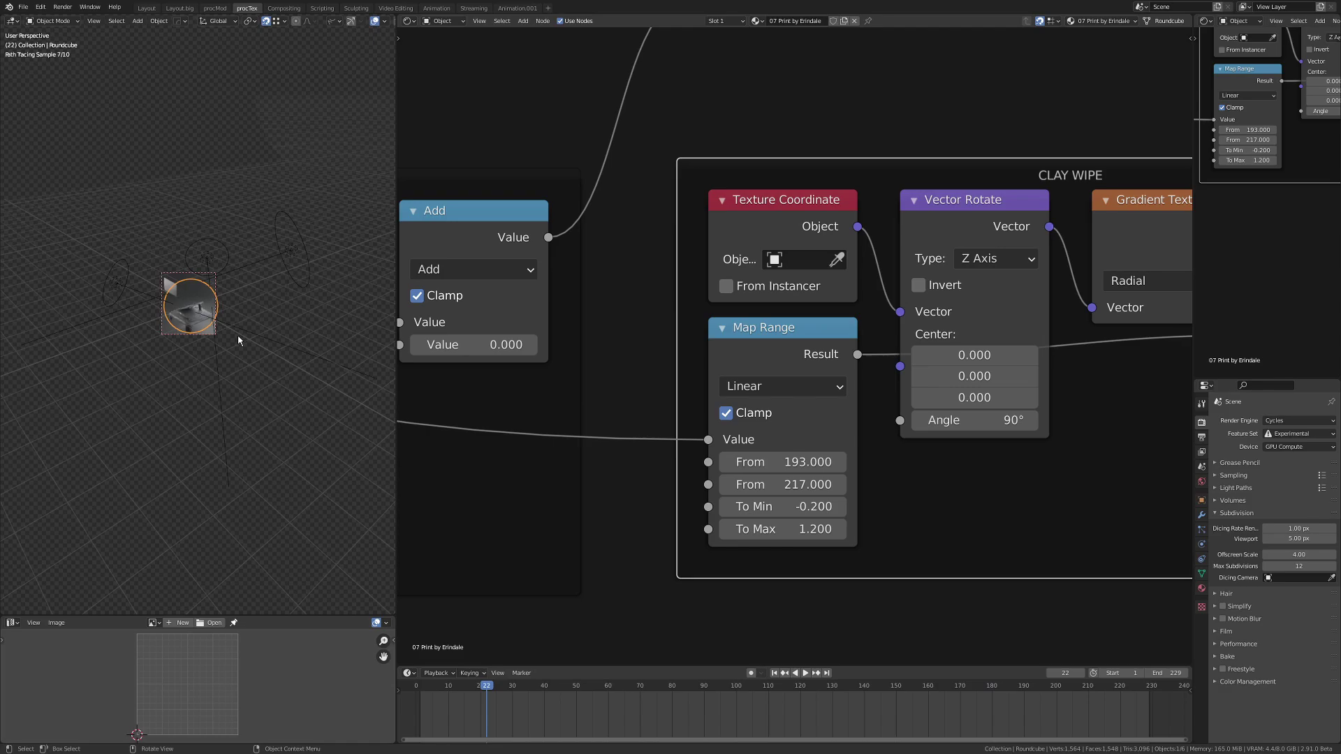
key("Home")
key("ctrl+s")
scroll(768, 356, "down", 2)
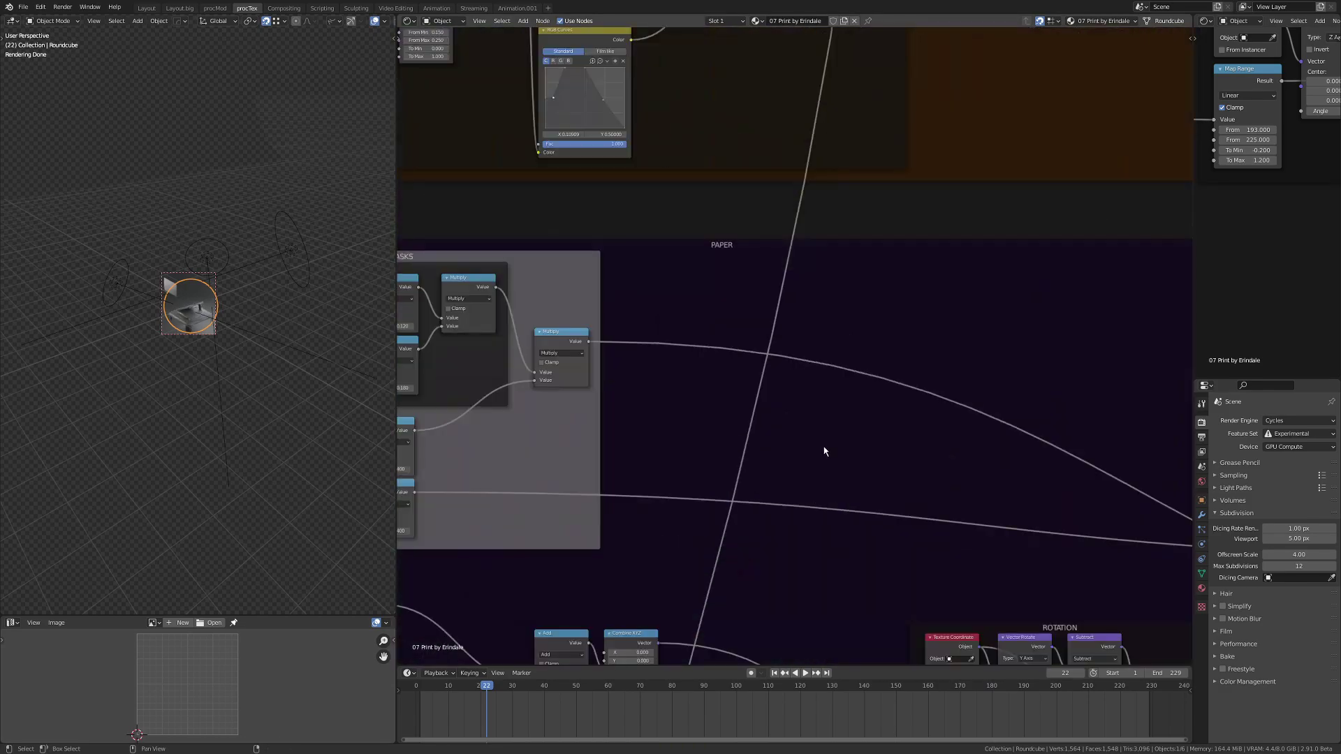
scroll(773, 458, "up", 3)
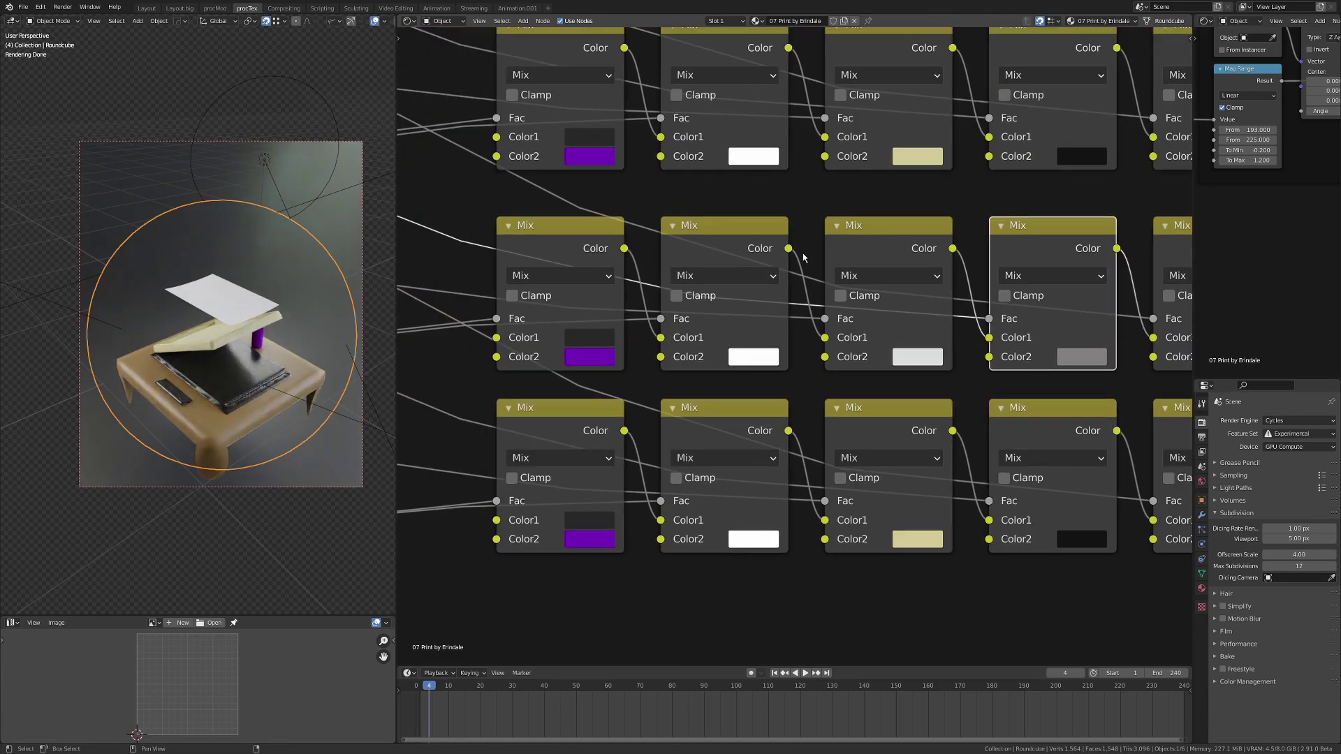
Set the Mix node's colour to dark purple, about RGB 0.048, 0.023, 0.057
scroll(803, 258, "down", 3)
middle_click_drag(803, 258, 587, 146)
scroll(714, 442, "up", 3)
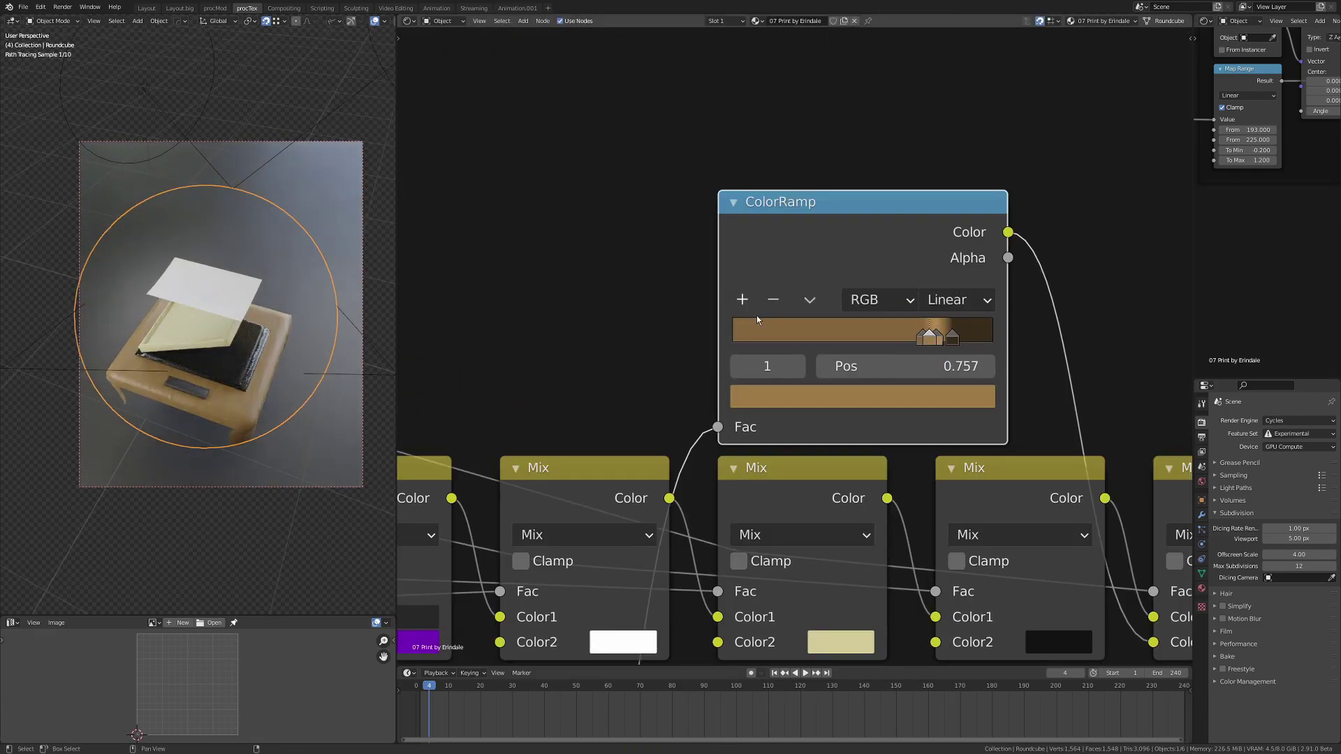
left_click(886, 396)
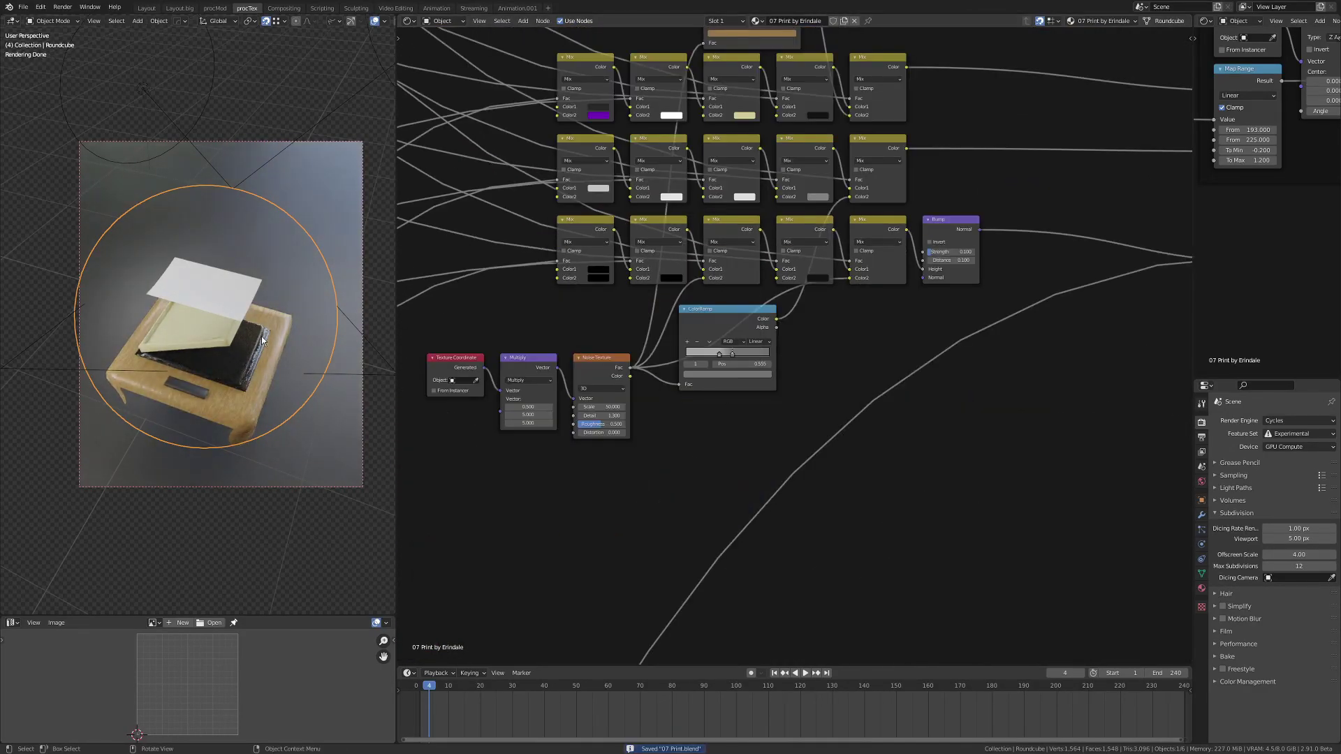
left_click(495, 691)
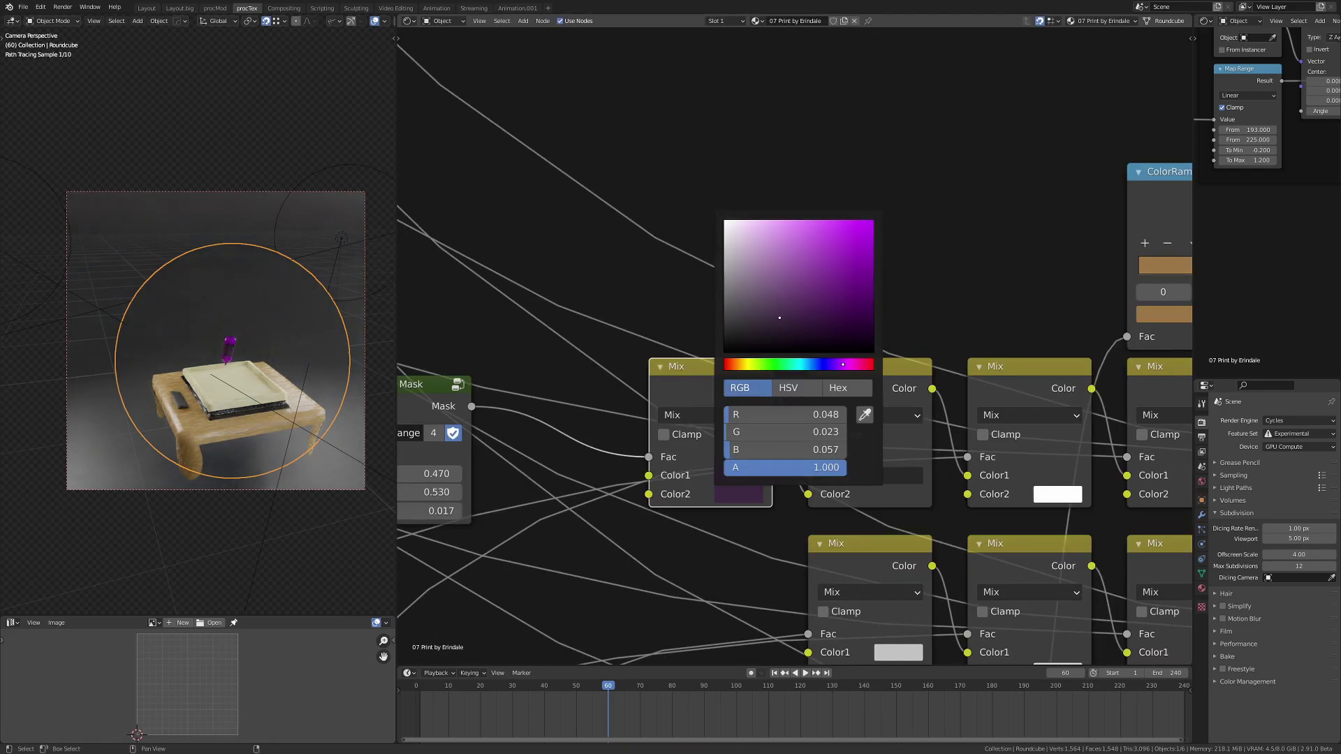
Add a node from Quick Favorites near the Range Mask and make the paint splotch colour purple
scroll(794, 419, "down", 5)
middle_click_drag(794, 419, 829, 442)
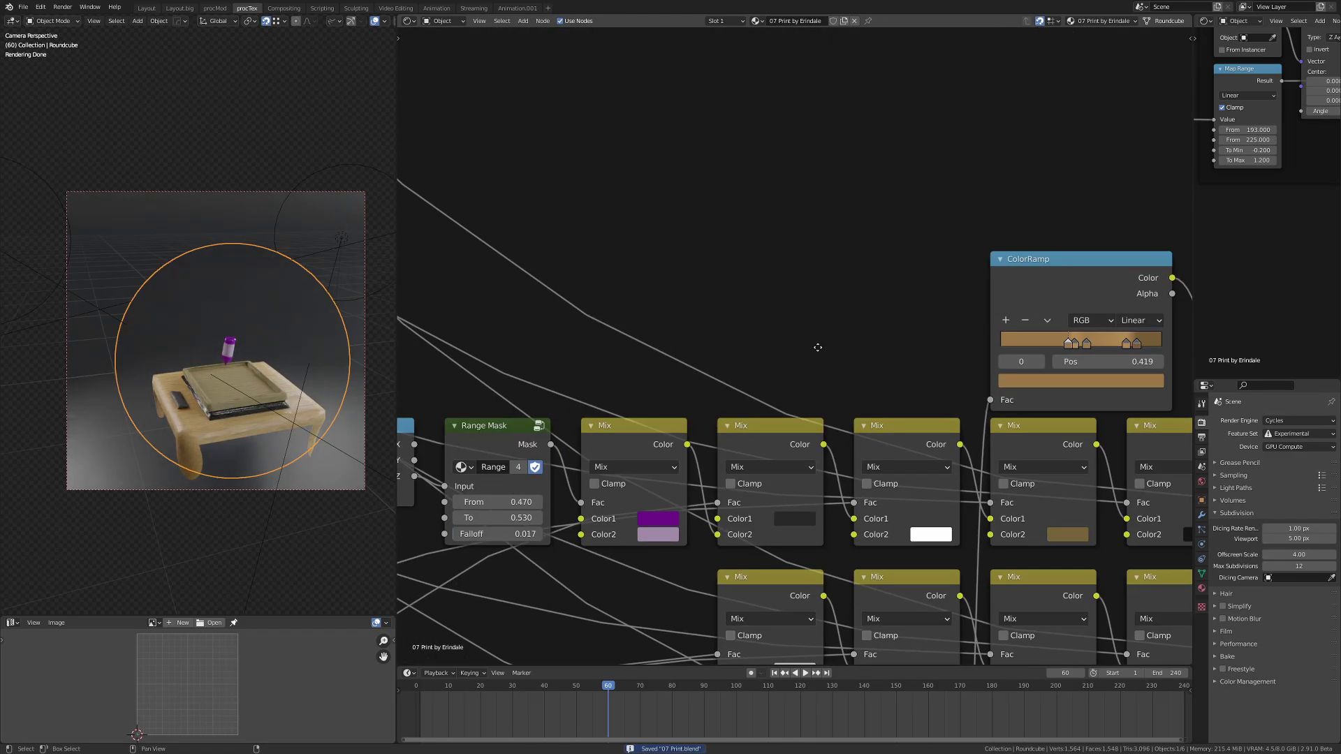
key("q")
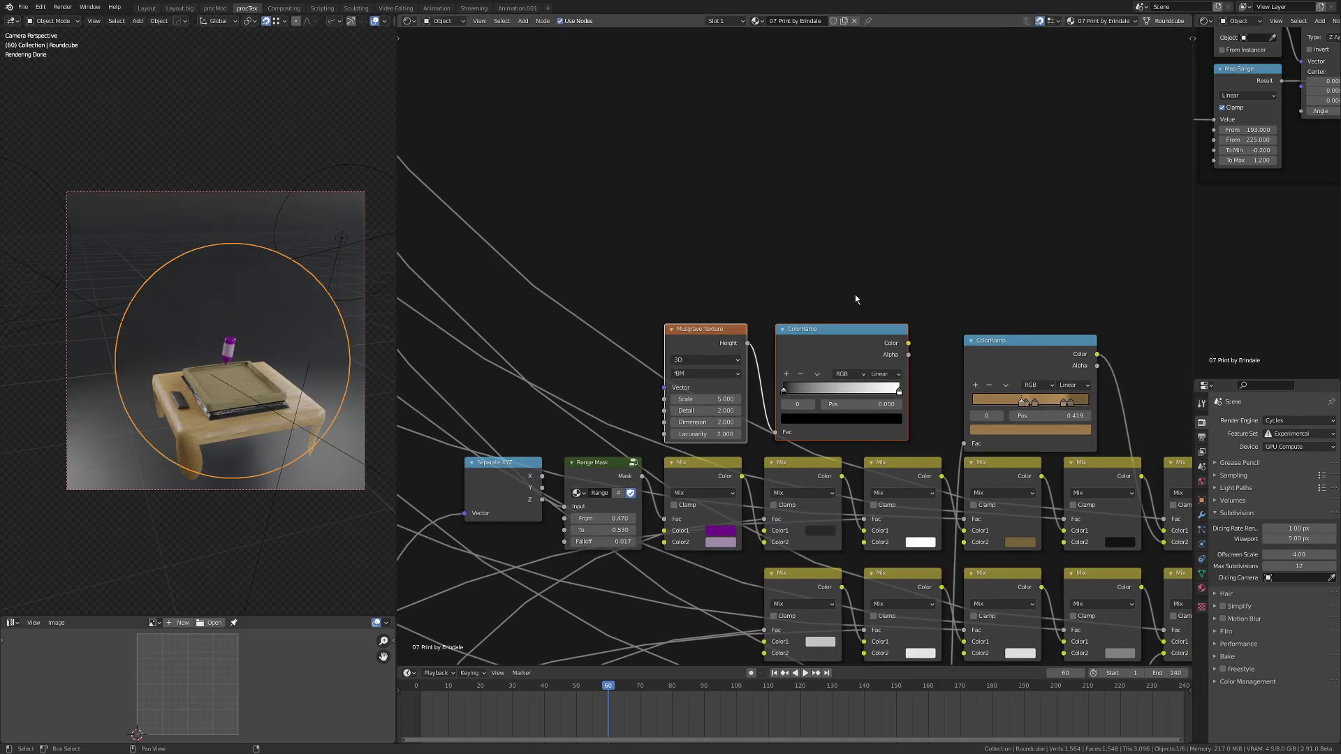
scroll(698, 494, "up", 4)
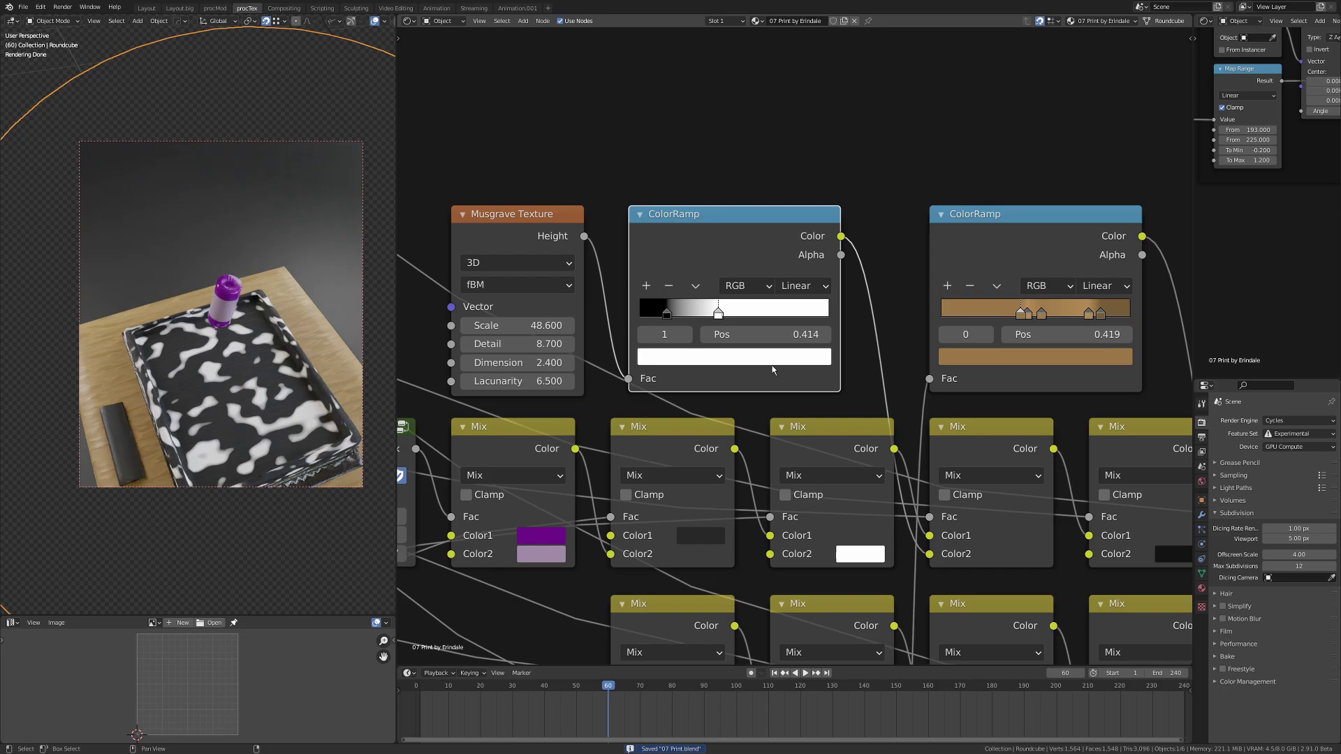
left_click(510, 280)
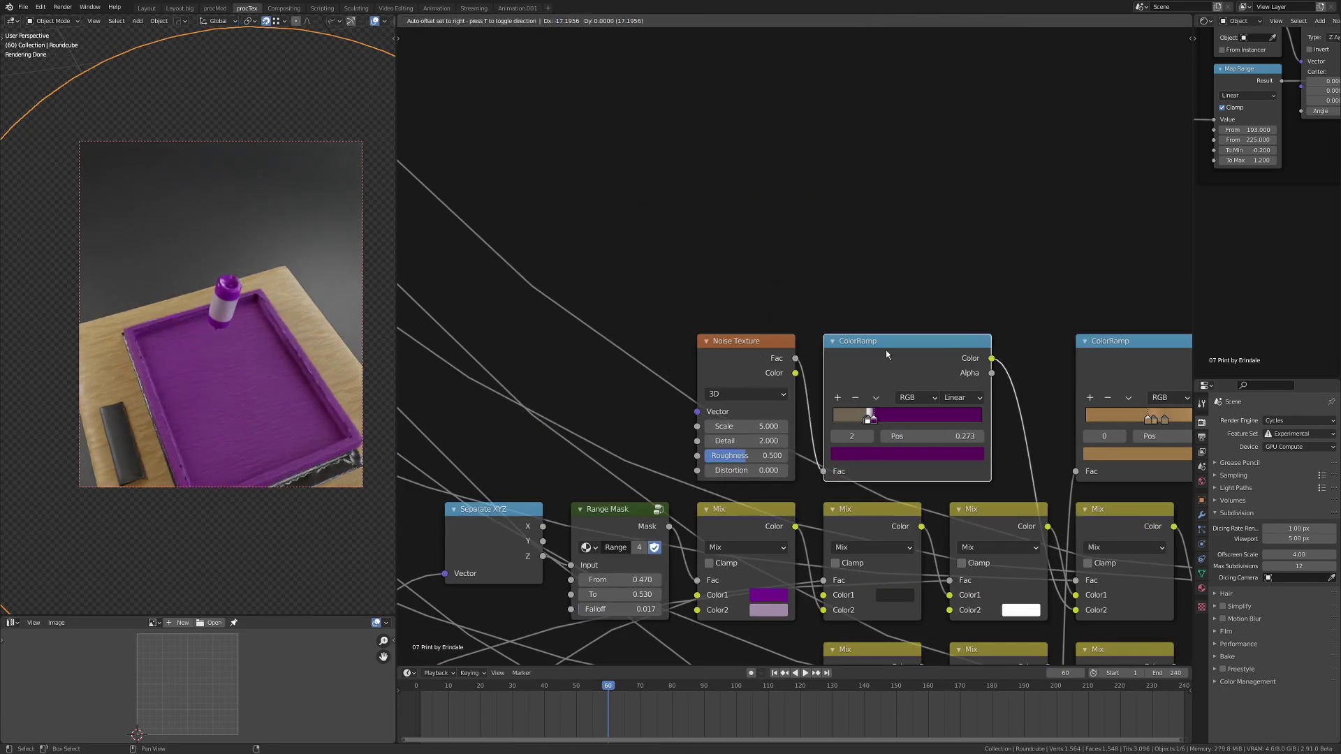
scroll(885, 350, "up", 3)
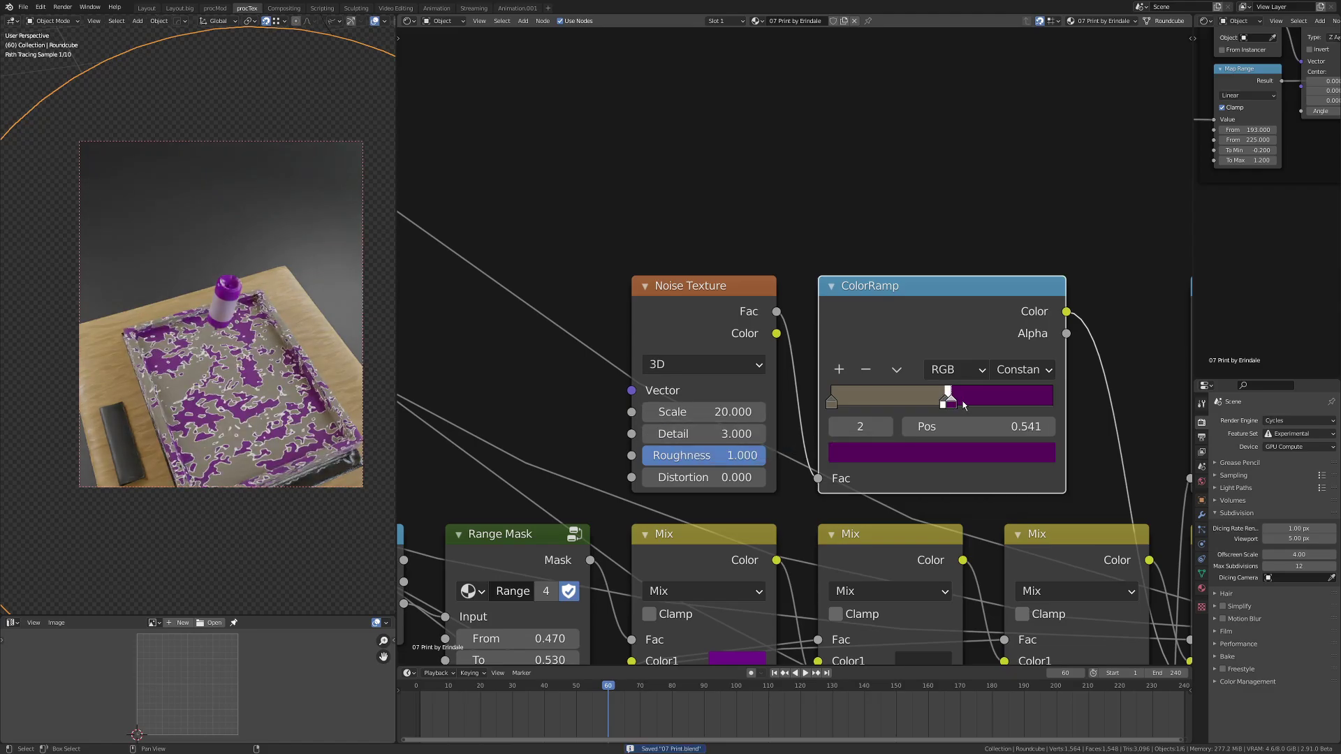
scroll(963, 405, "down", 5)
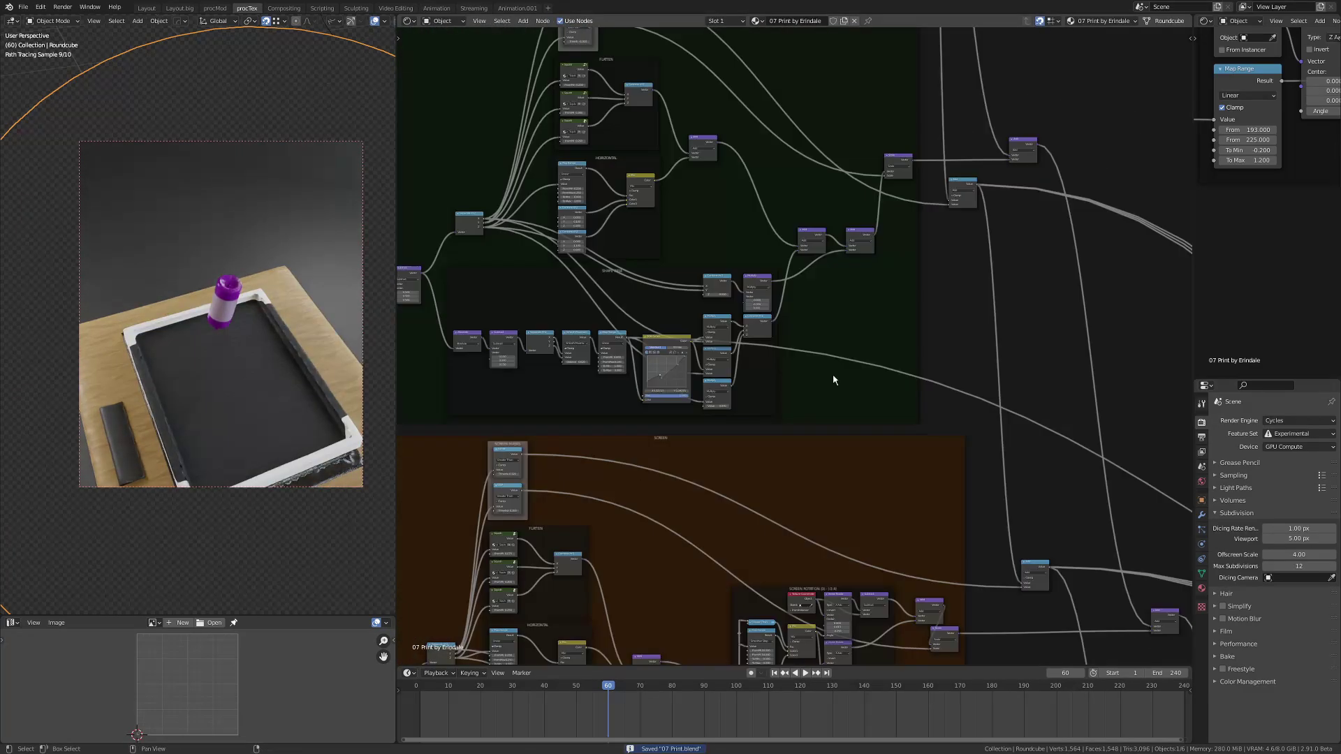
scroll(738, 459, "up", 4)
scroll(1011, 482, "down", 4, "ctrl")
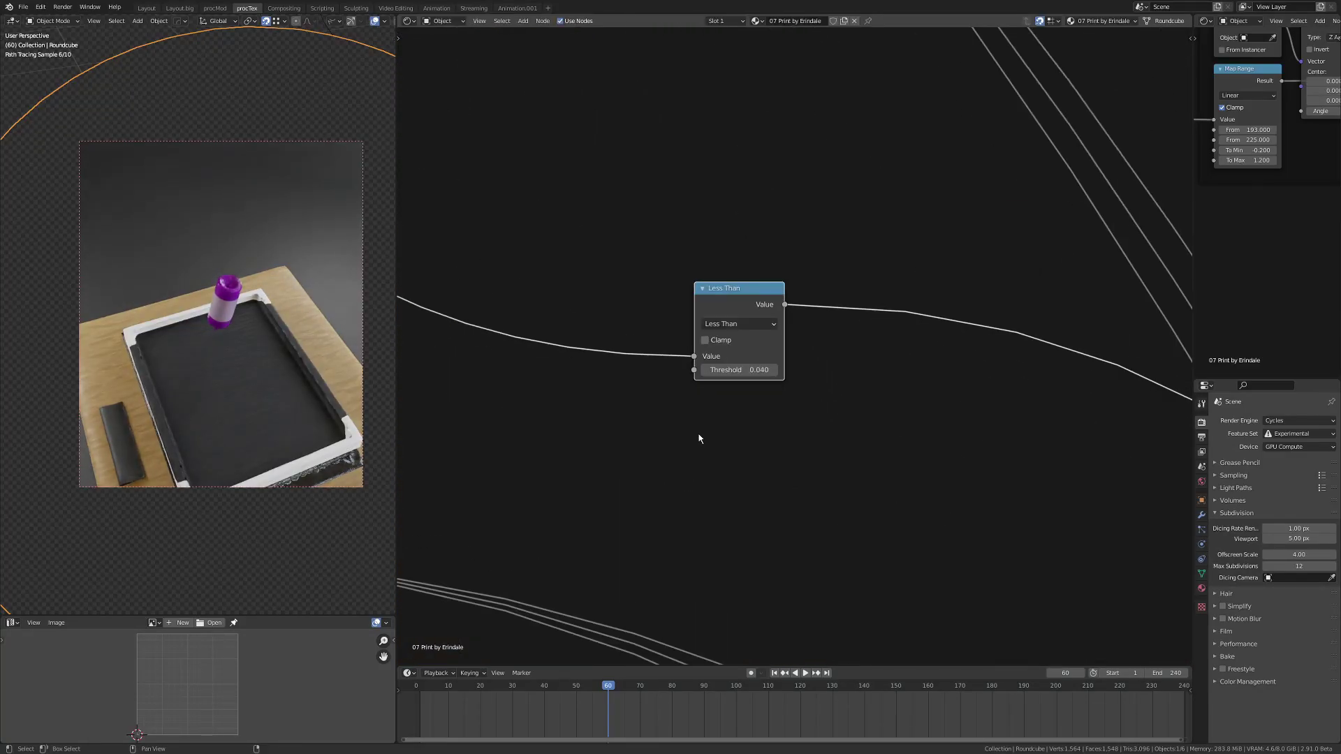
scroll(699, 438, "down", 8)
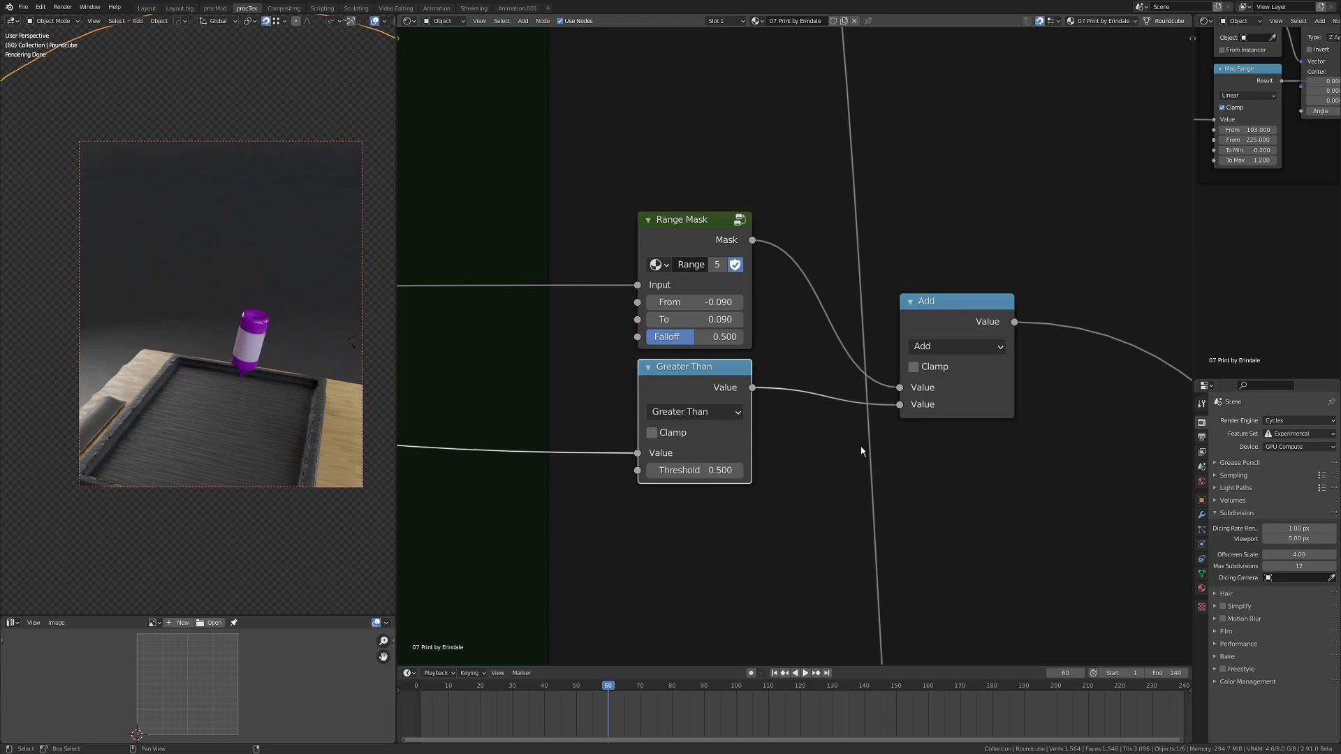
scroll(861, 451, "up", 1)
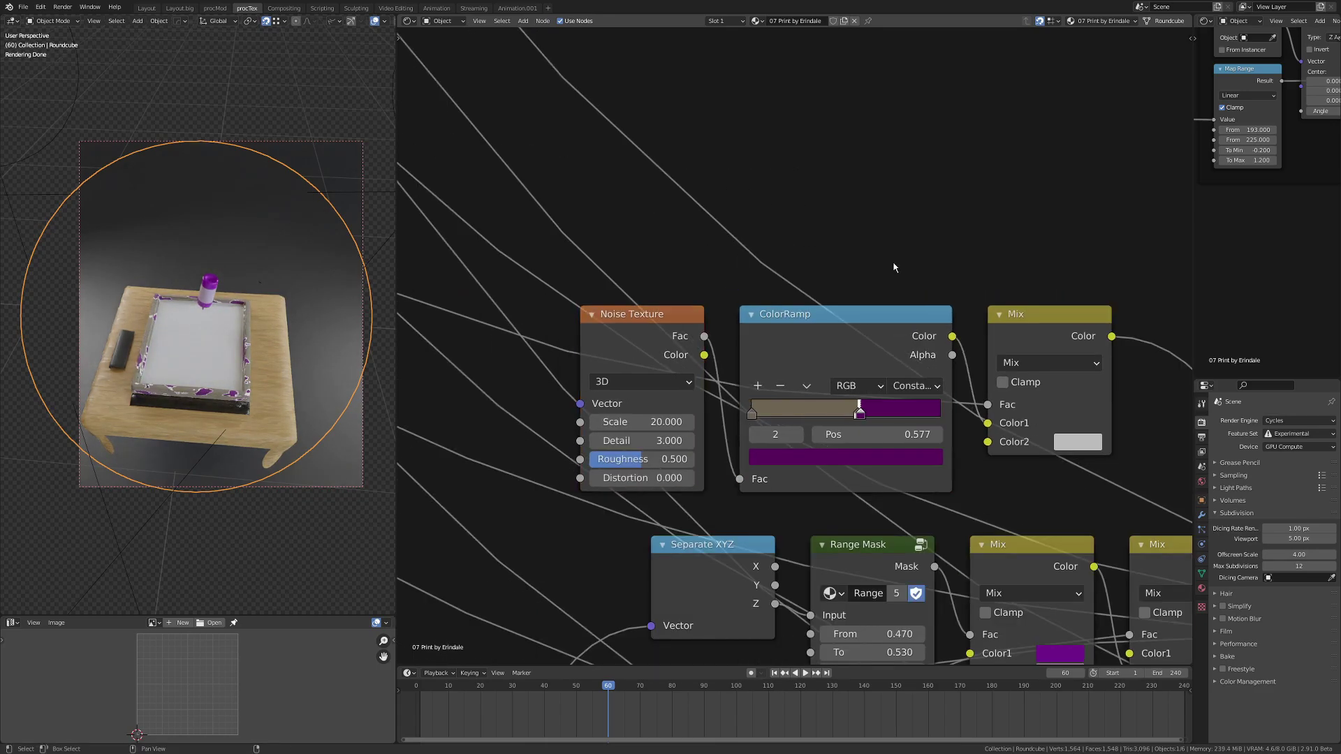
scroll(894, 267, "down", 5)
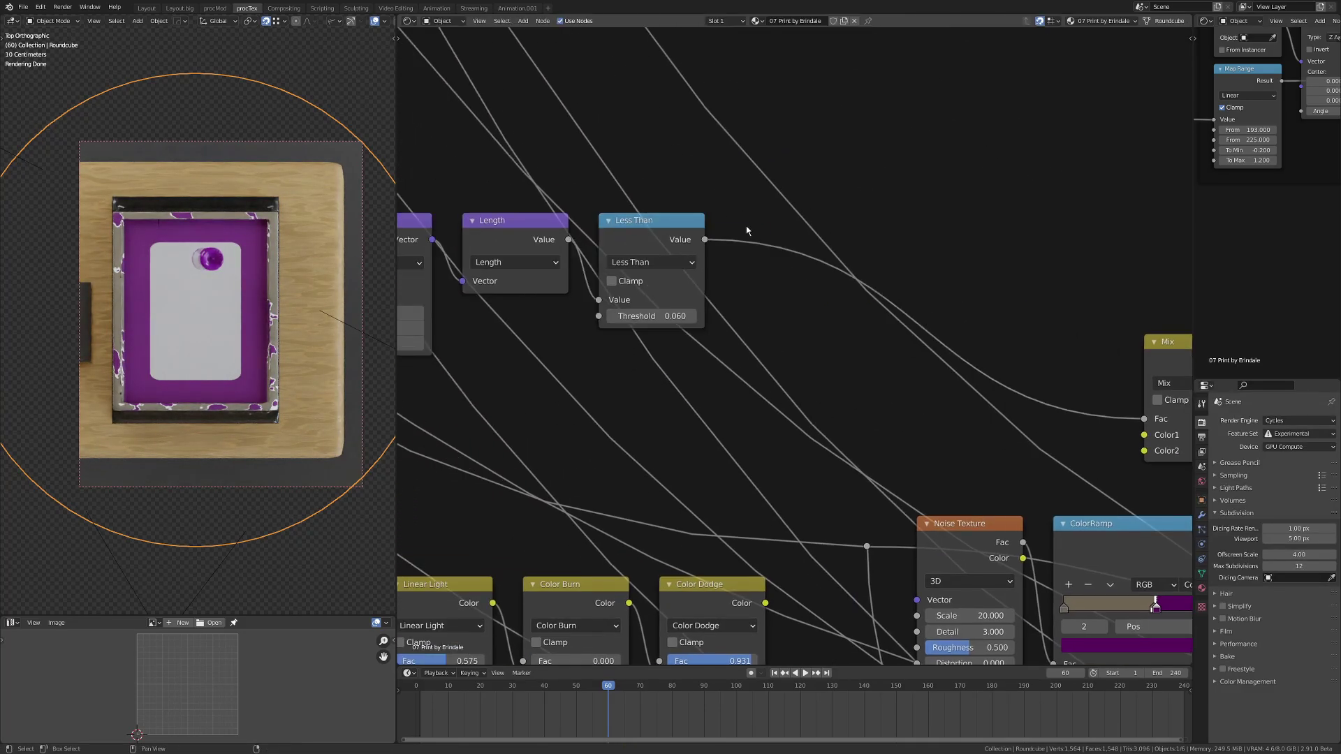
Insert a Map Range before the Mix Fac and switch the math node to Less Than
key("ctrl+s")
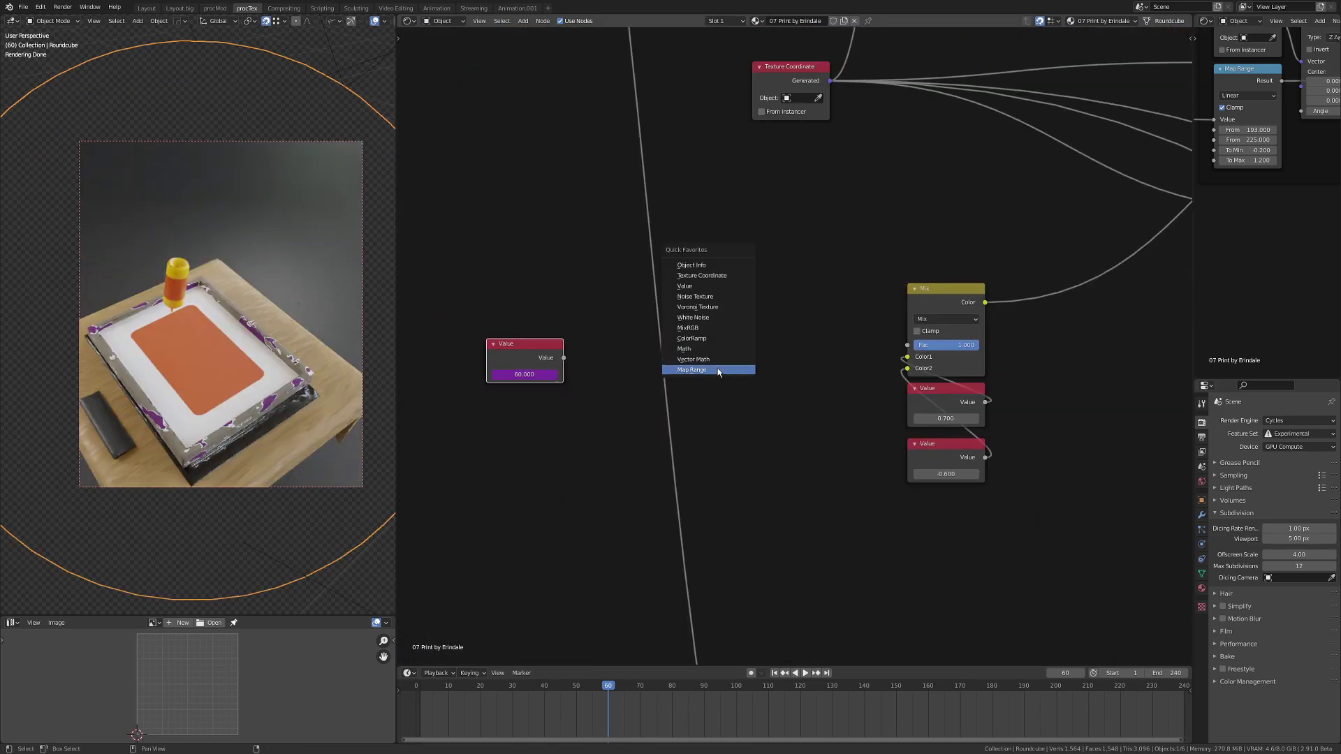
left_click(717, 370)
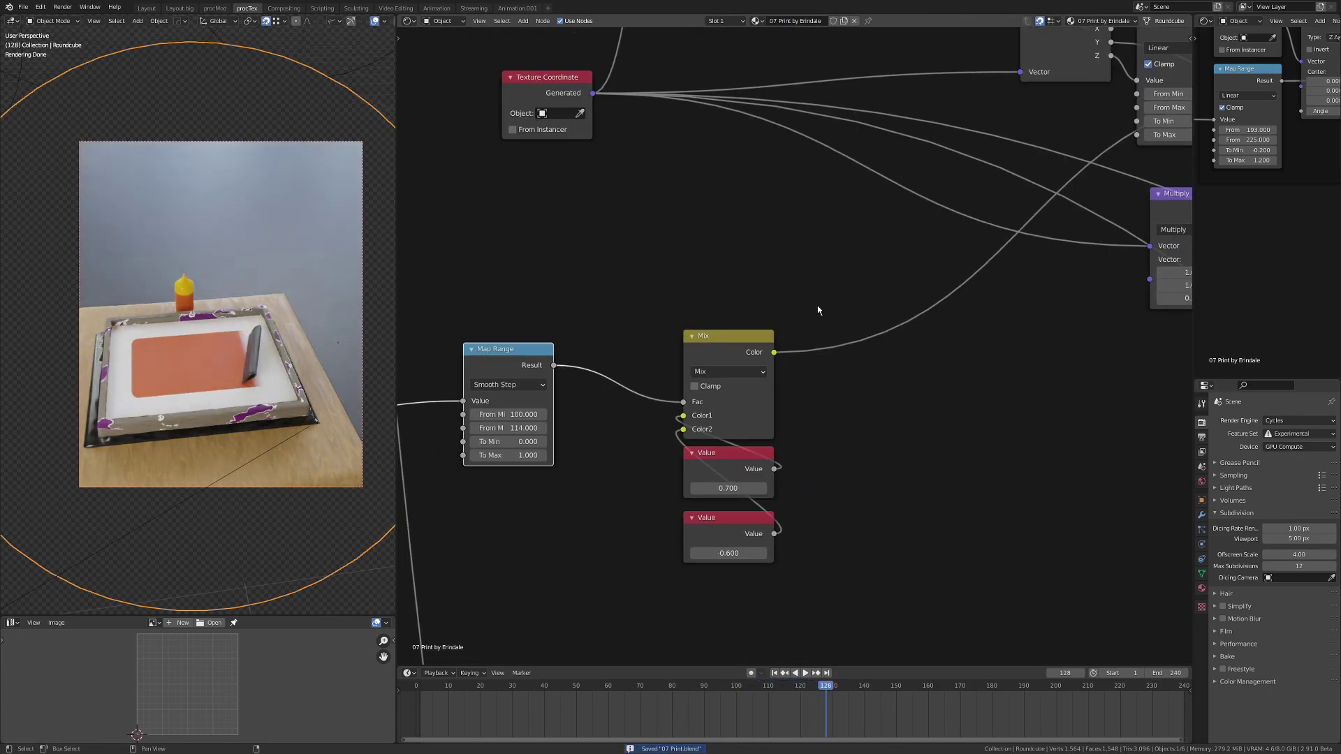
key("Home")
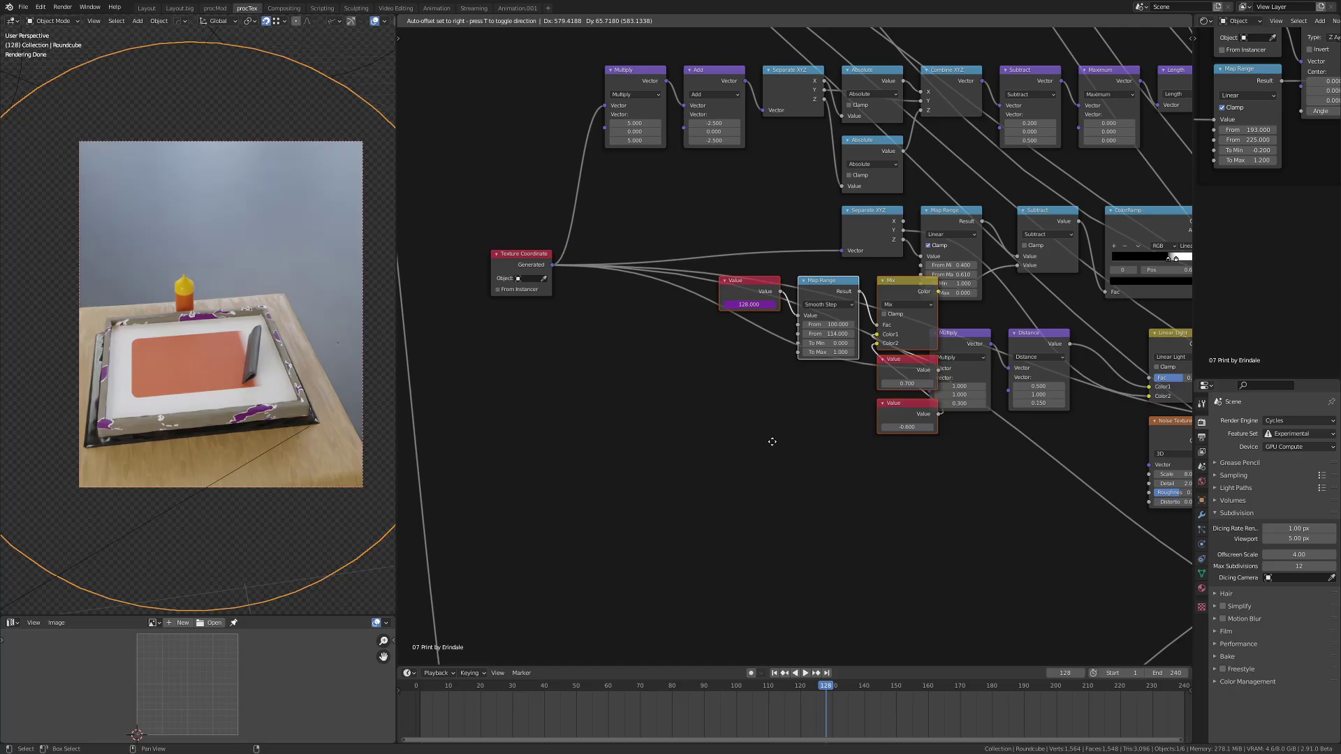
scroll(677, 319, "up", 4)
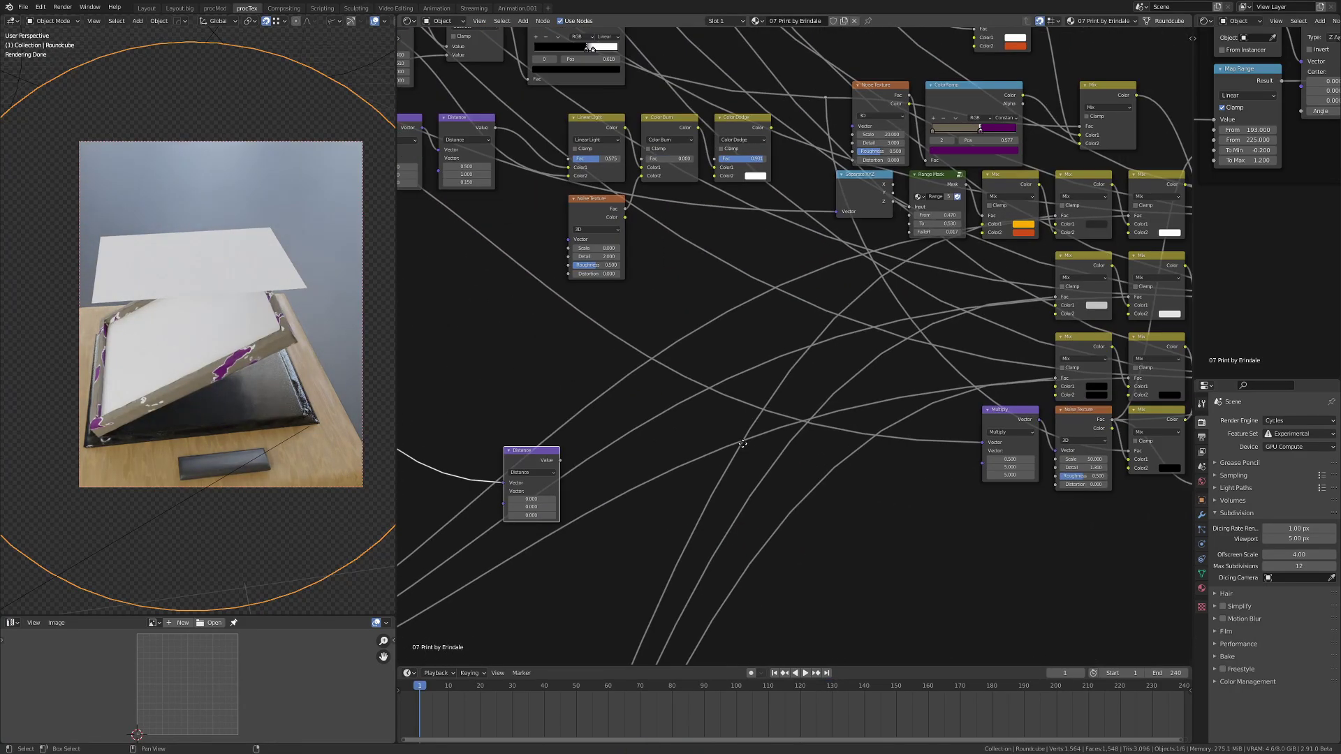
left_click_drag(838, 508, 658, 308)
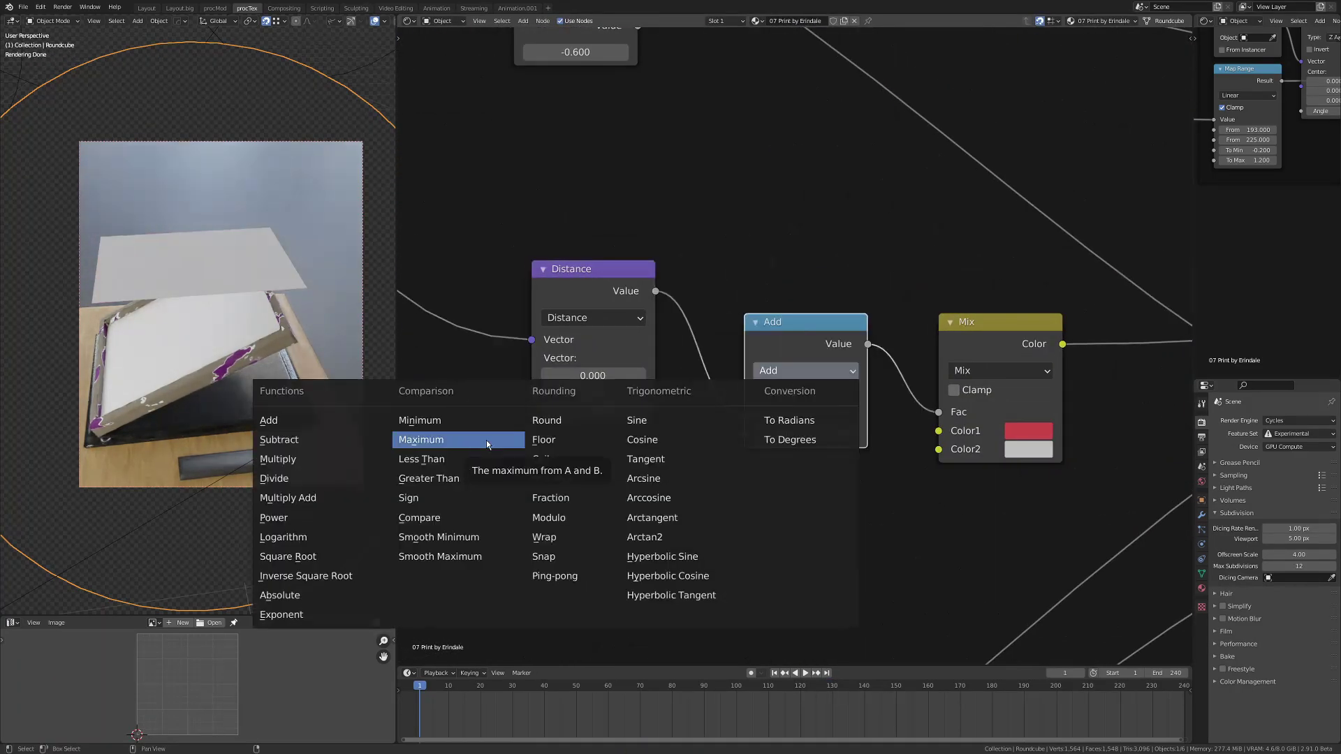
left_click(419, 461)
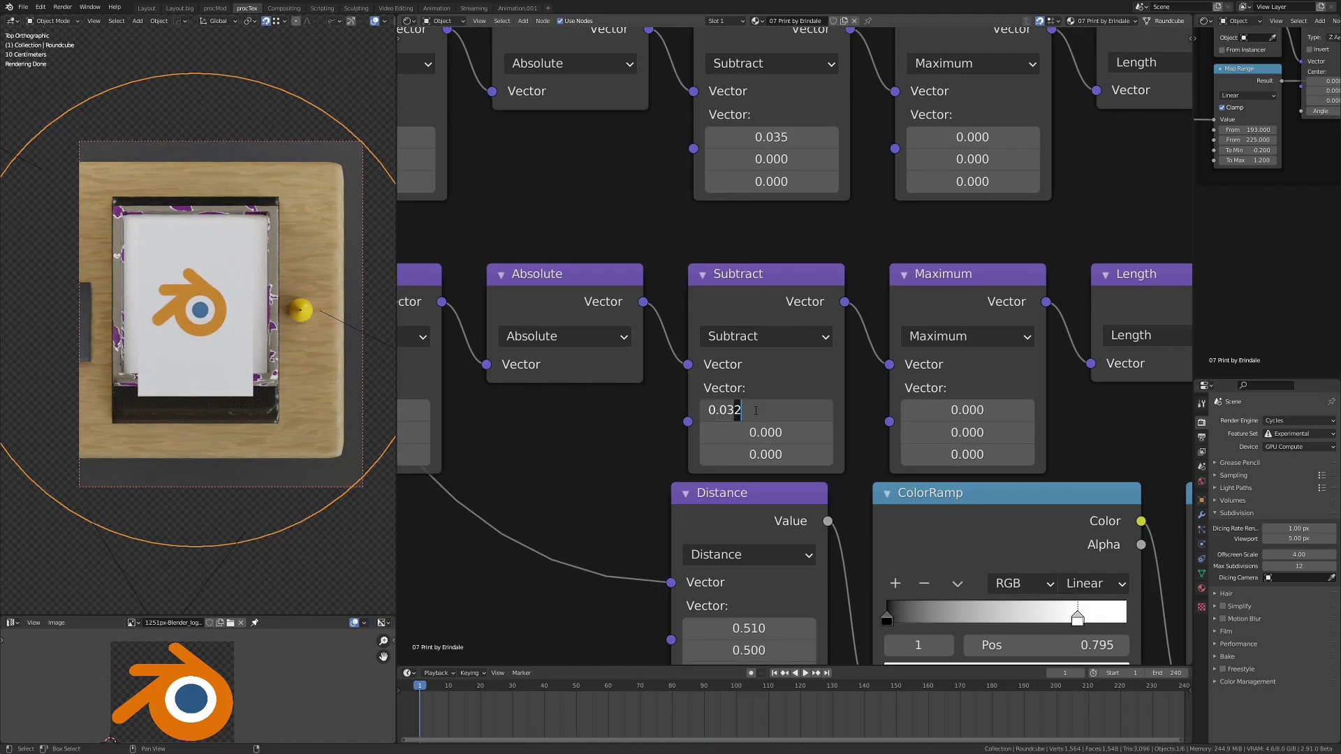
Box-select all the logo-building nodes, group them as BLENDER LOGO, and save
left_click_drag(479, 223, 1080, 532)
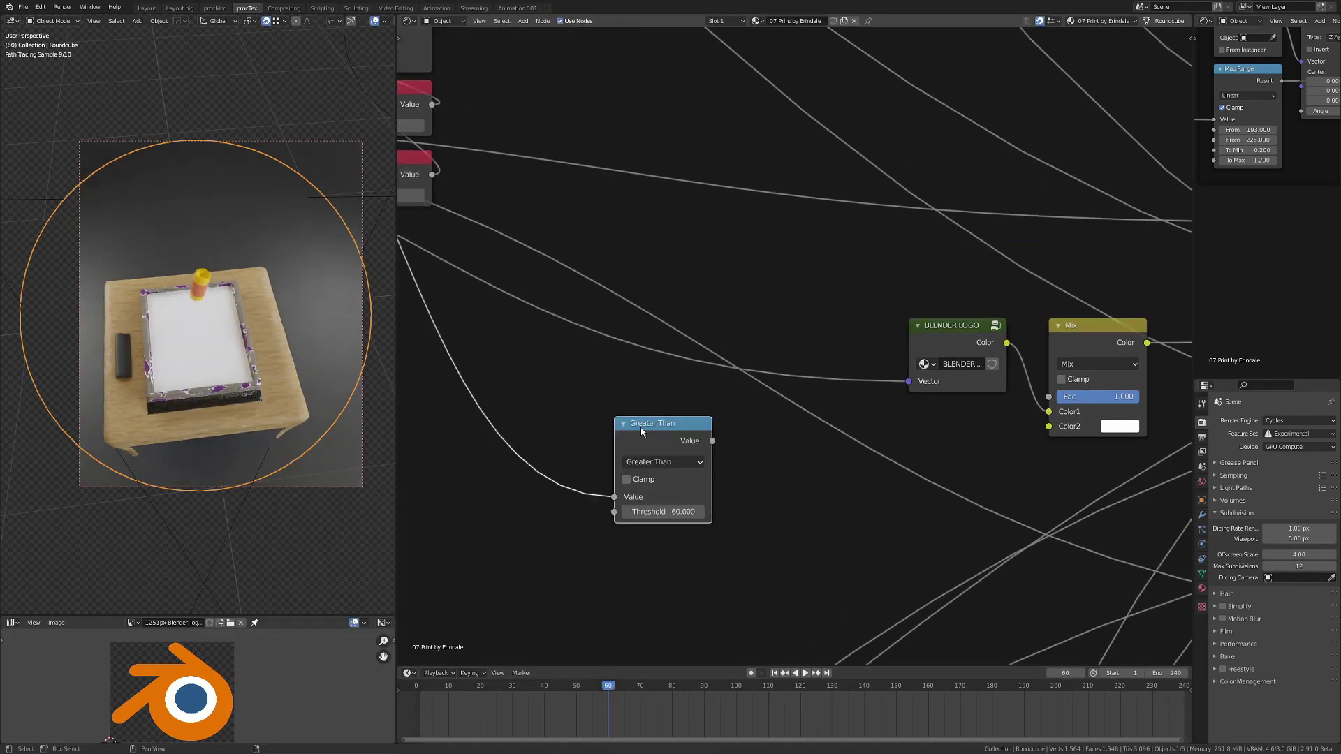
key("shift+a")
mouse_move(784, 442)
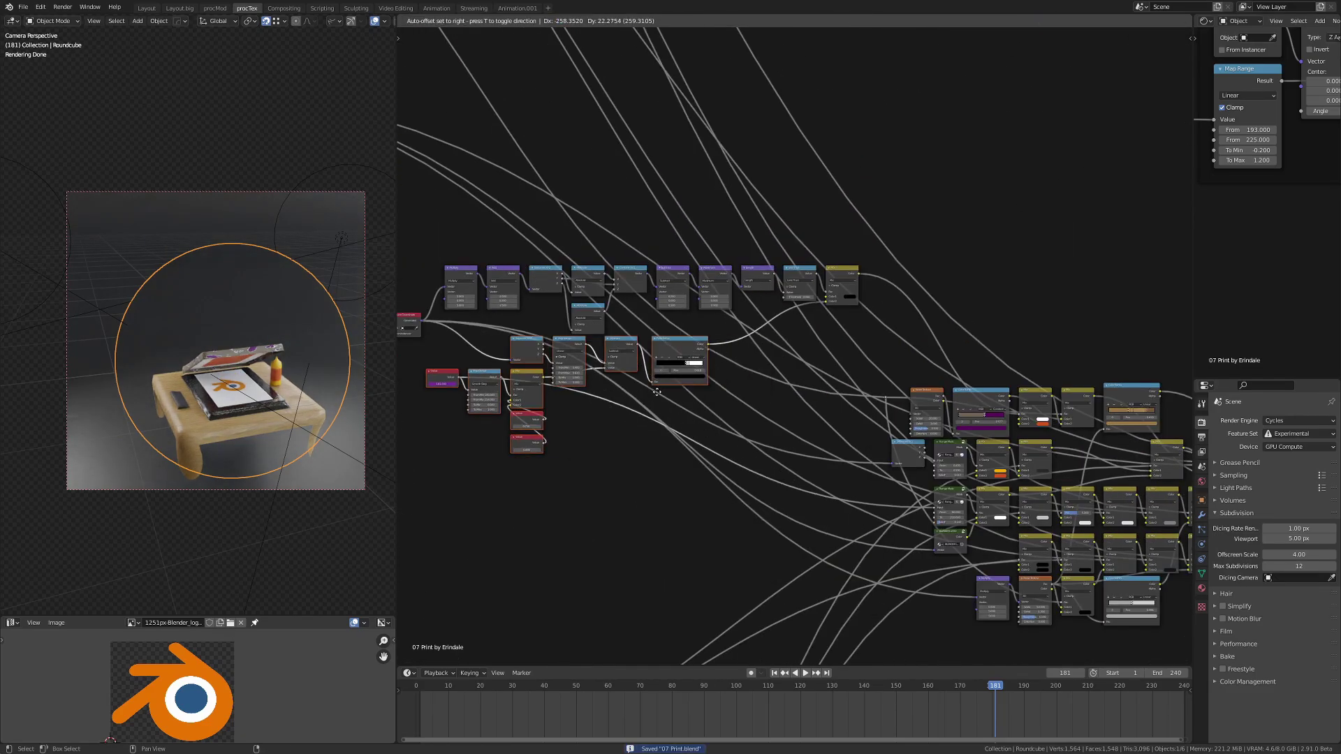
key("ctrl+s")
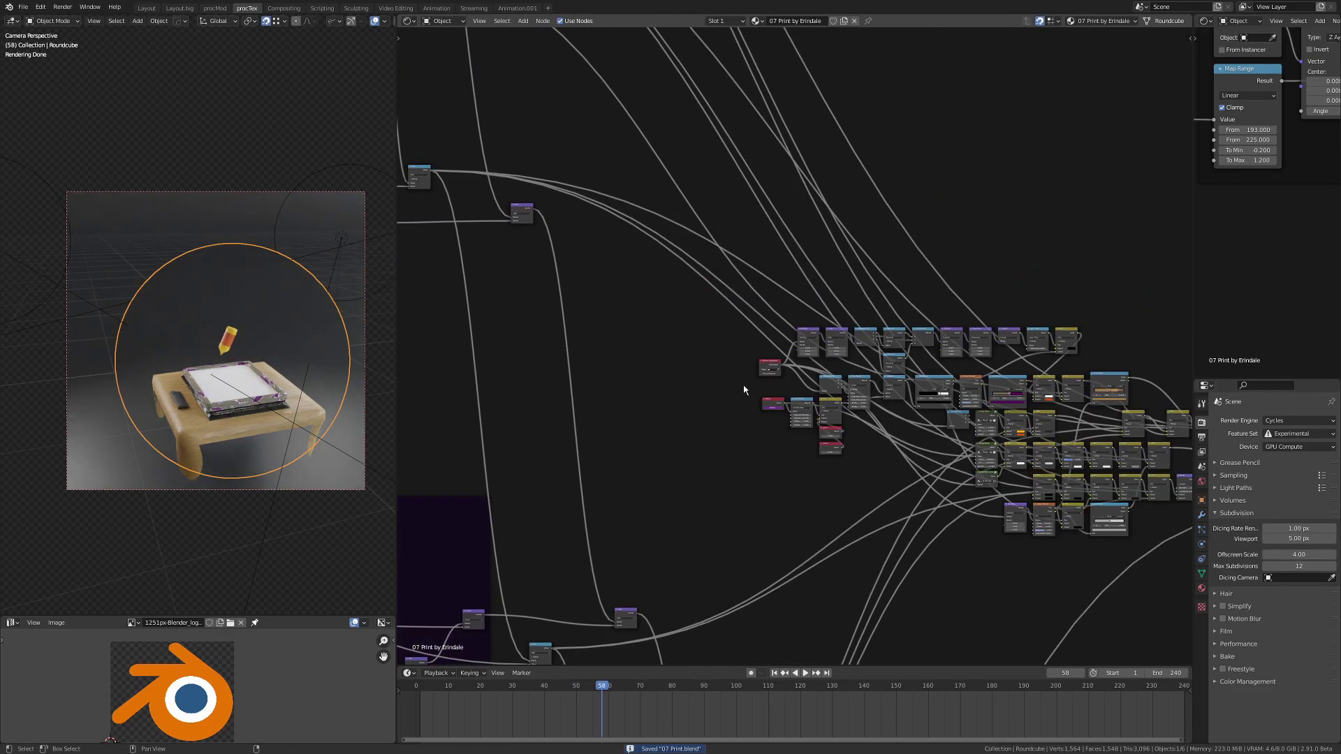
Lighten the tan stop of the stain colour ramp and save
scroll(743, 384, "up", 8)
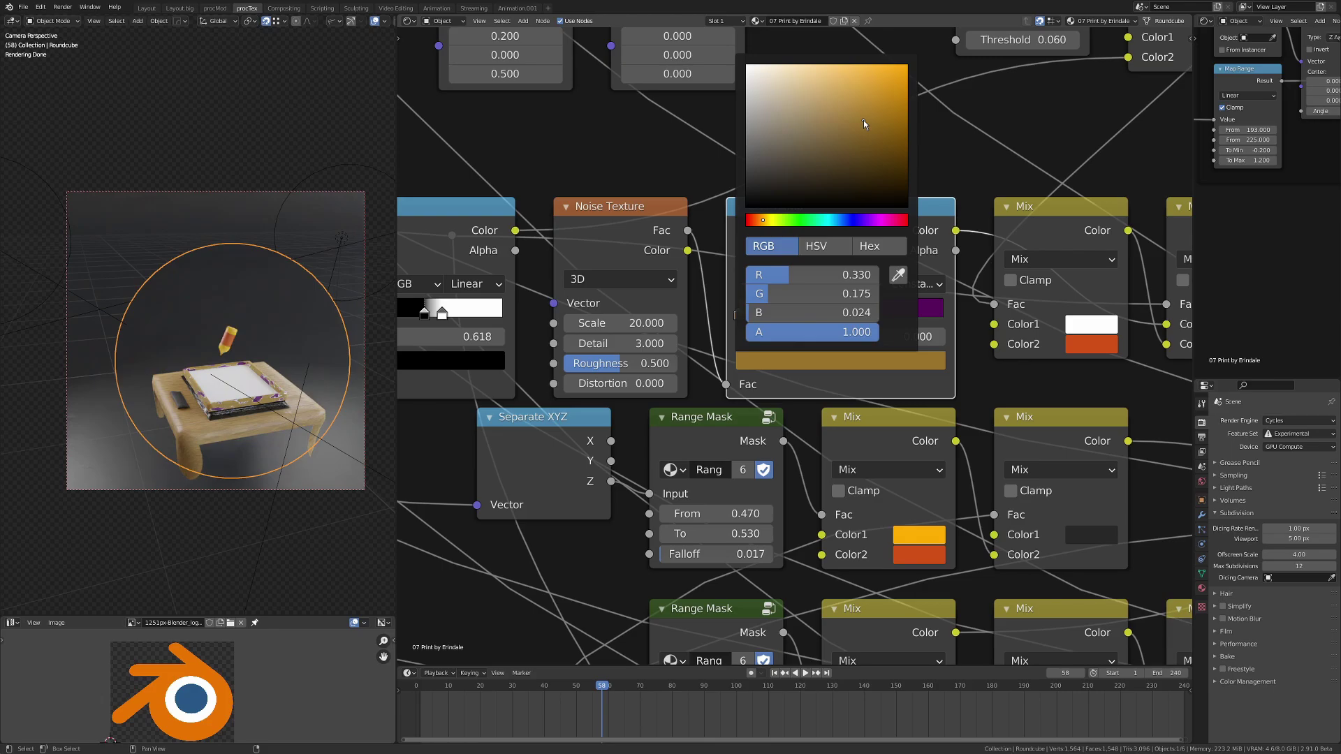
left_click(864, 123)
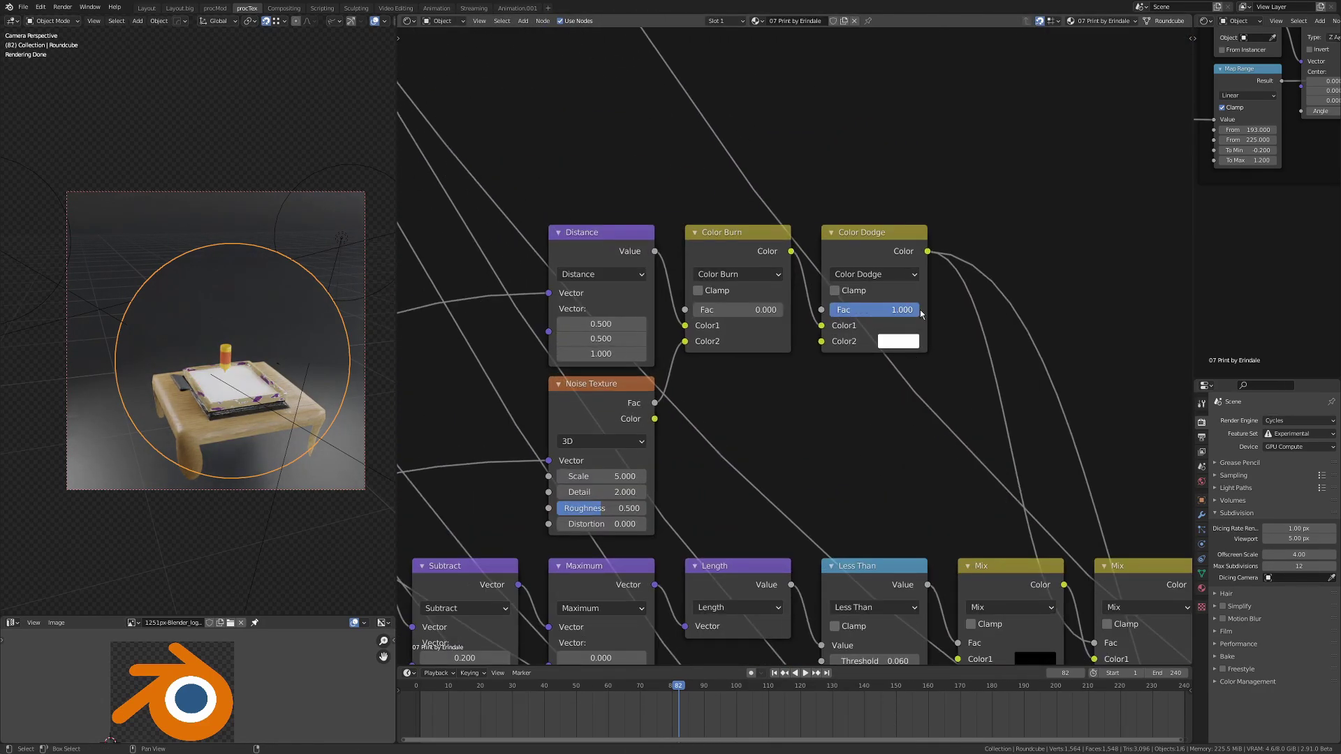
key("ctrl+s")
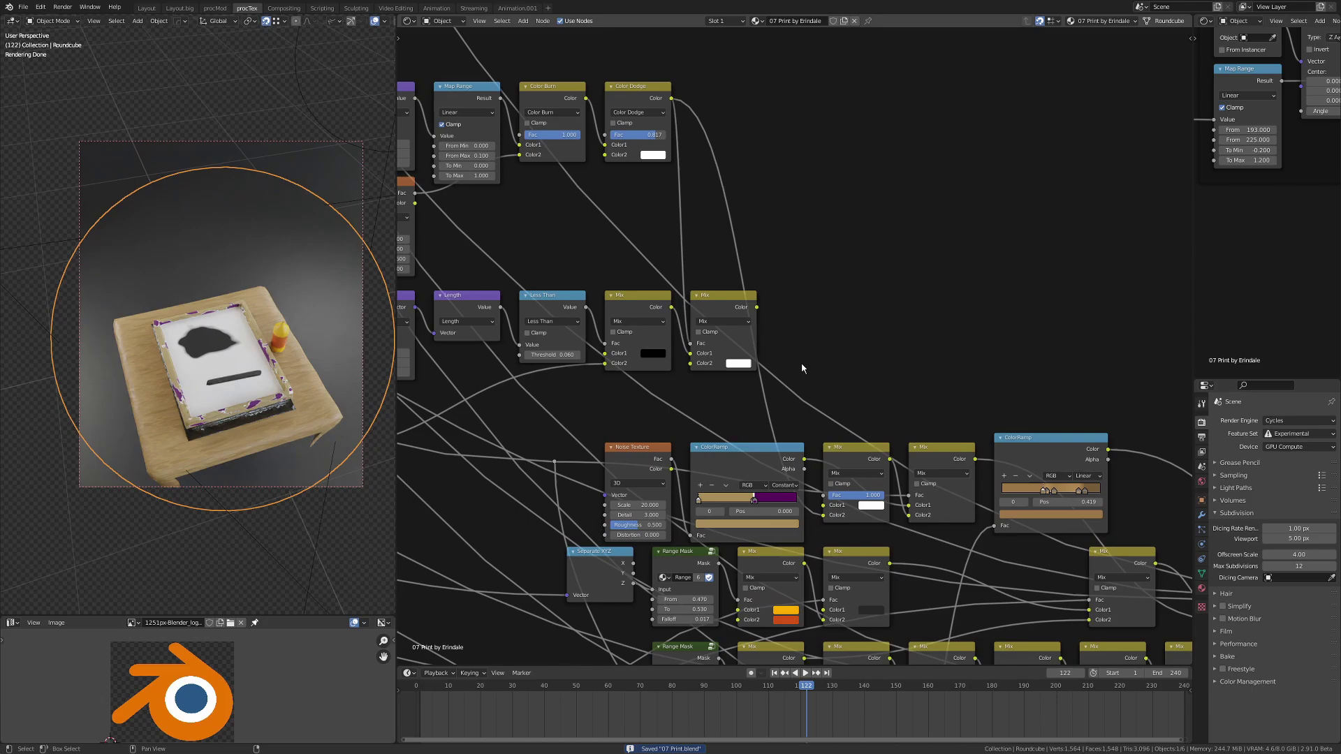
Jump to the last animation frame to review the paint chain
scroll(802, 368, "down", 5)
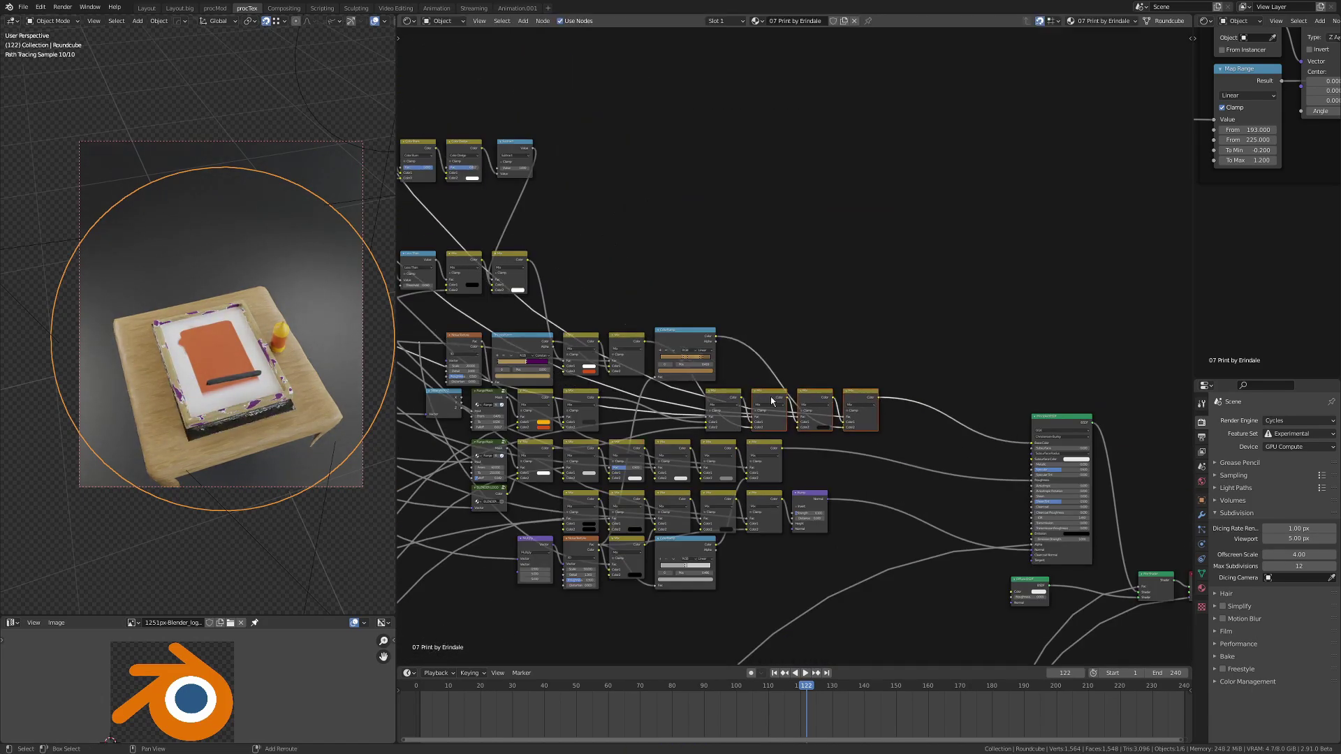
scroll(772, 400, "left", 10)
scroll(772, 400, "up", 4)
scroll(757, 403, "left", 6)
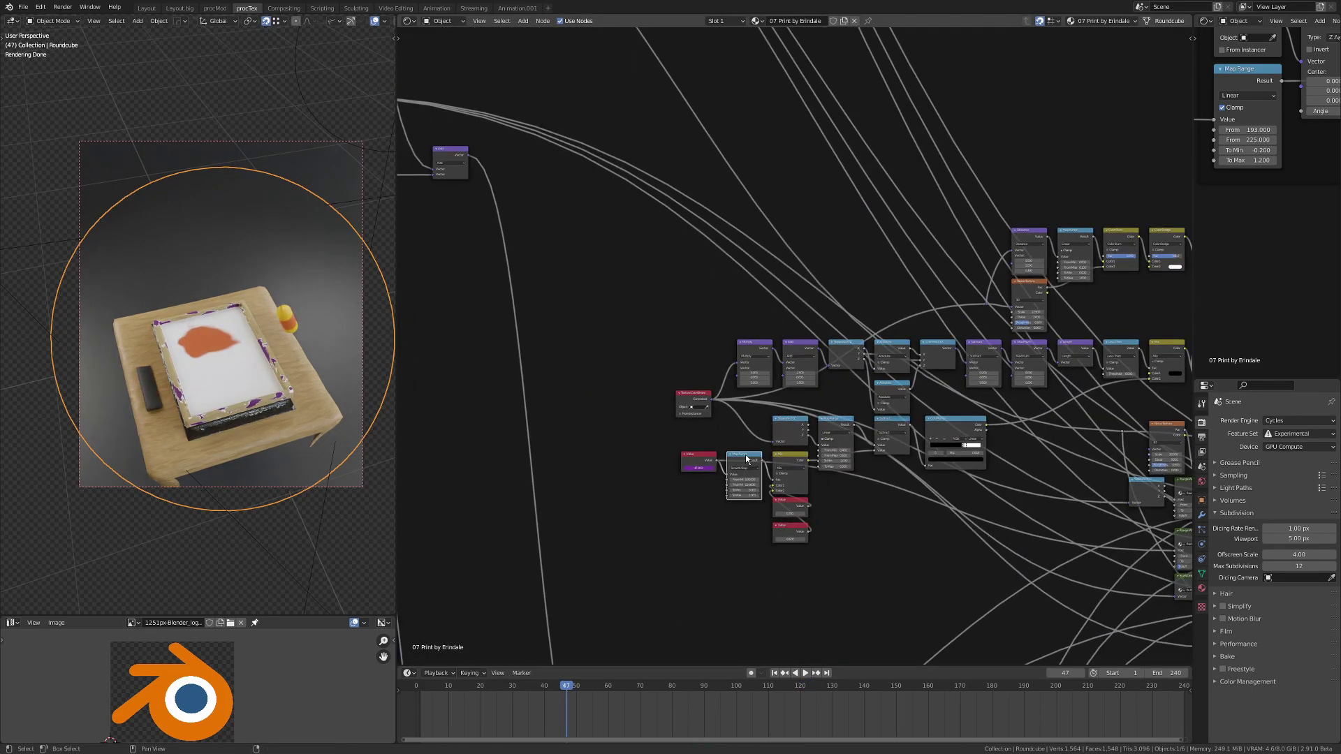
scroll(761, 370, "up", 8)
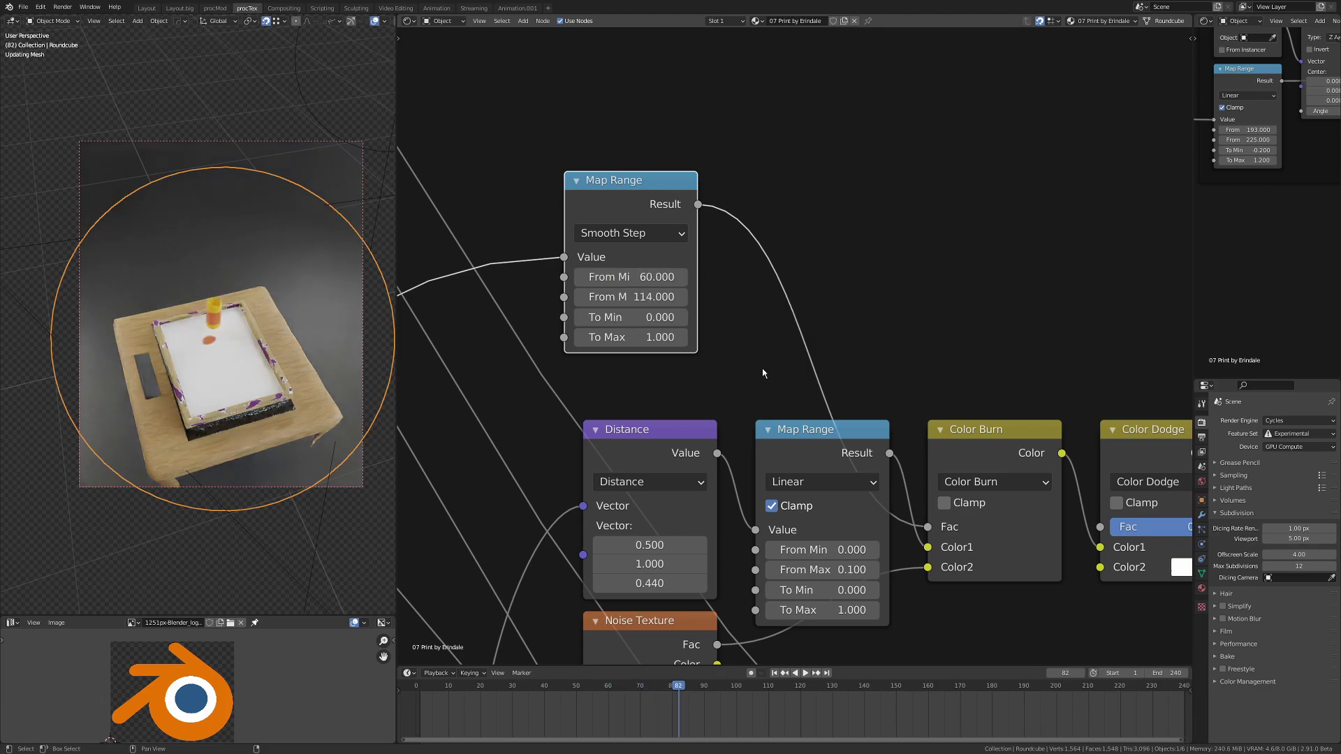
key("shift+Right")
scroll(762, 373, "down", 6)
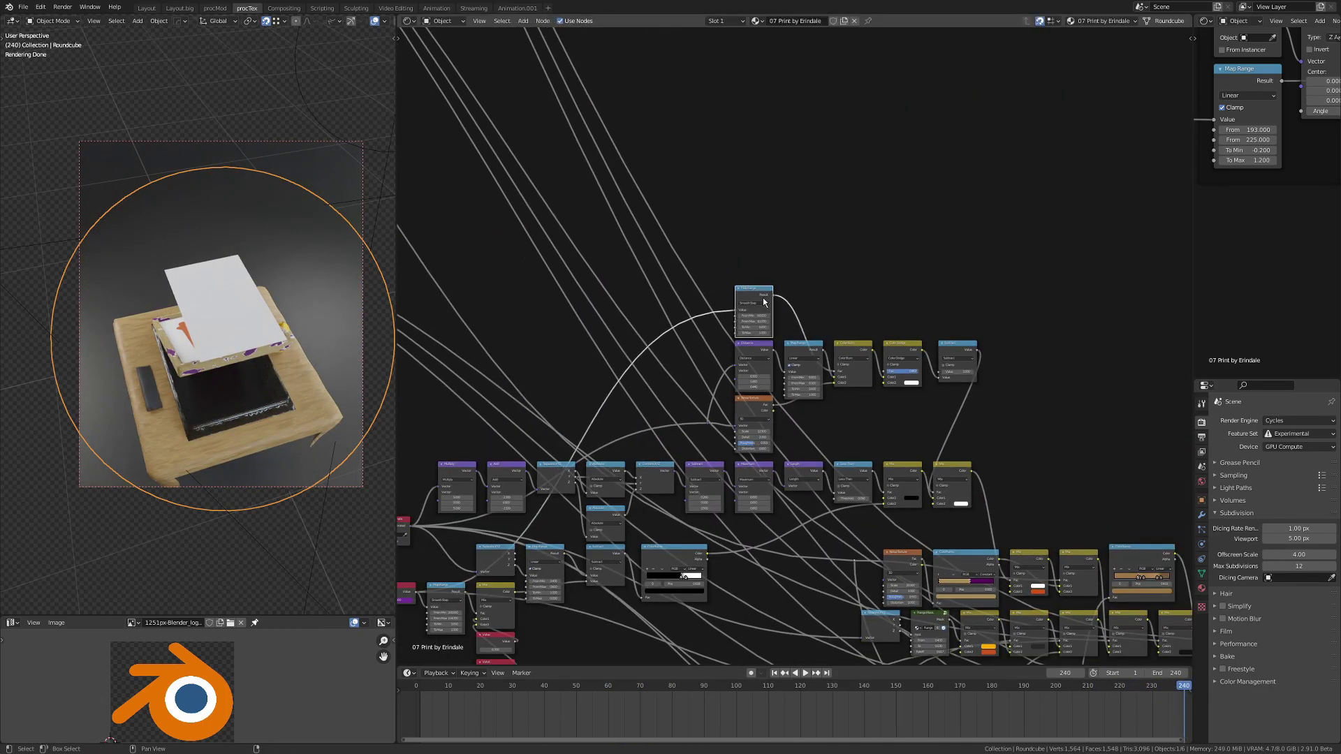
scroll(764, 301, "up", 6)
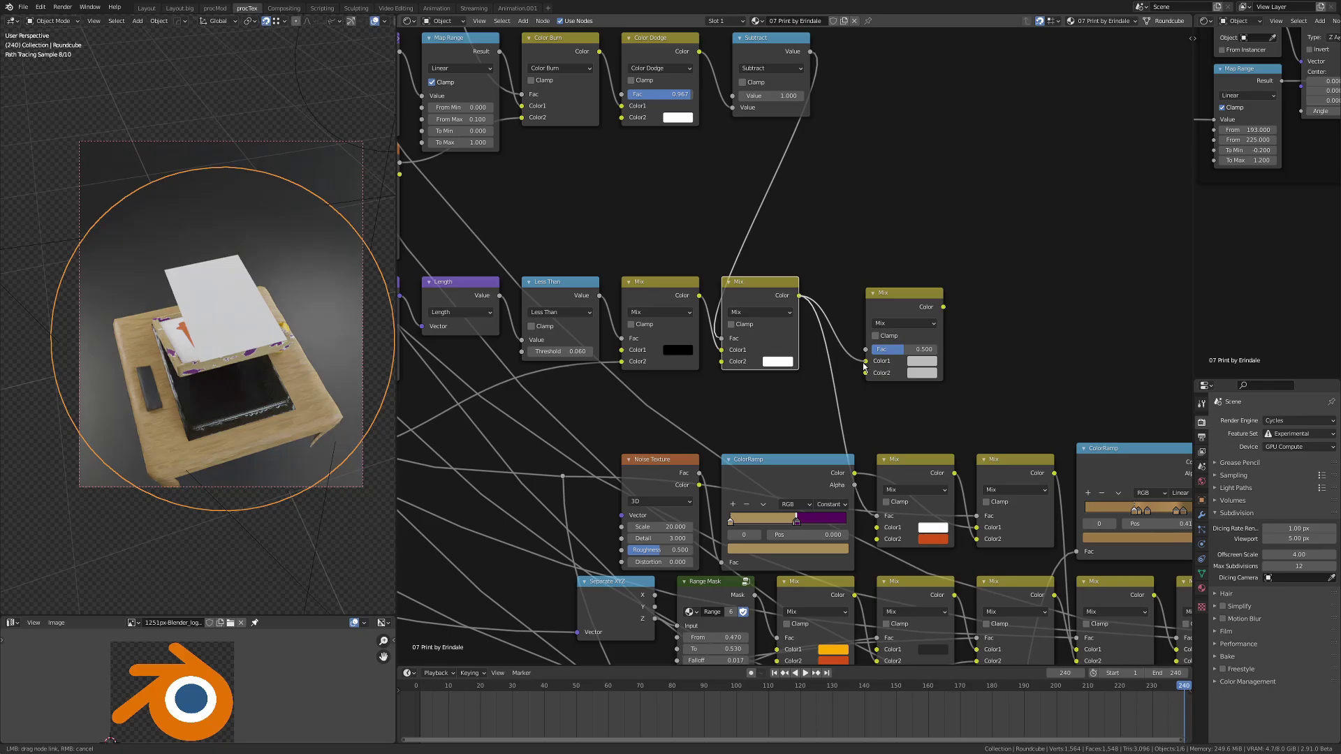